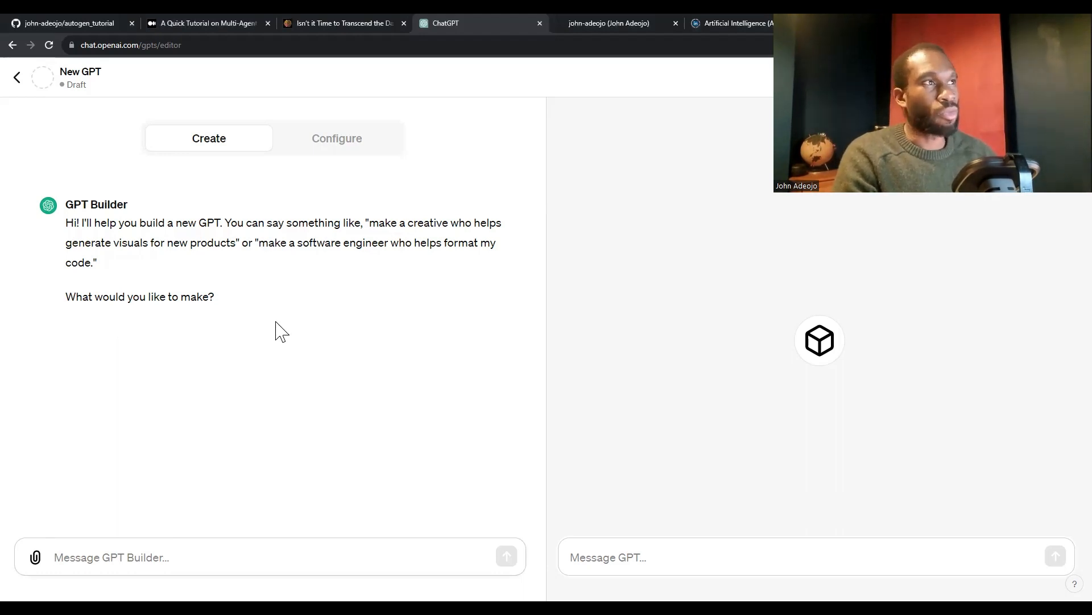
# Look over the new GPT's blank configuration form and return to the builder conversation
pyautogui.click(305, 149)
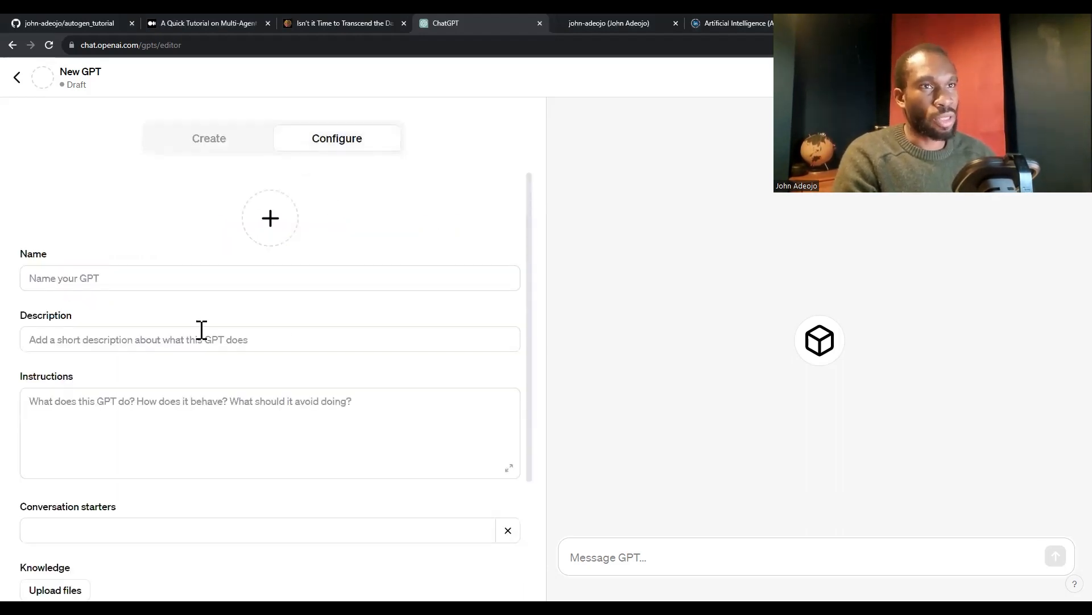
pyautogui.scroll(-3, 202, 331)
pyautogui.scroll(5, 203, 340)
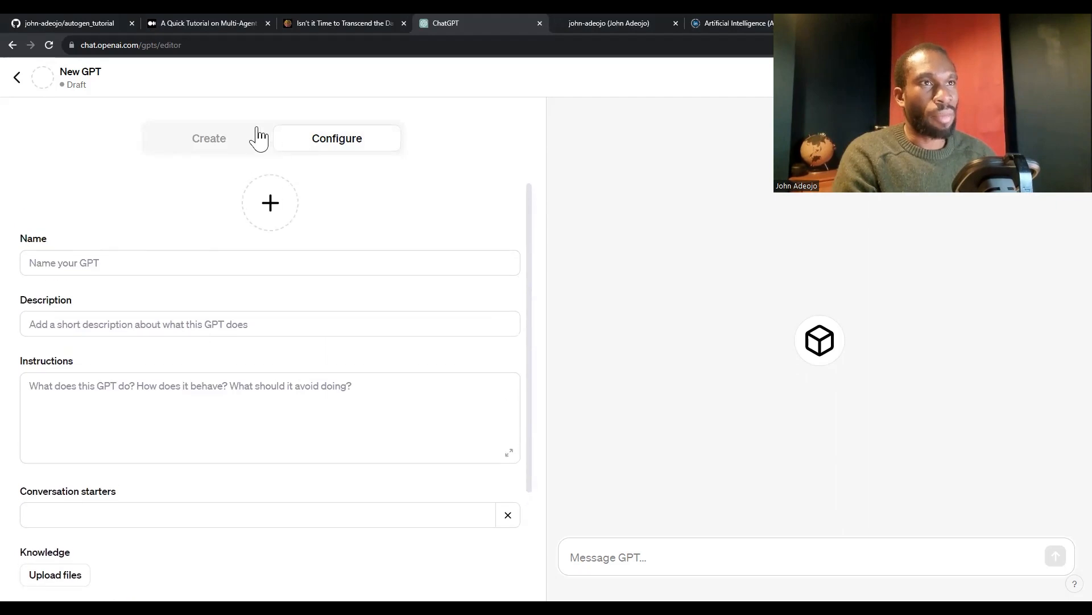
pyautogui.click(219, 145)
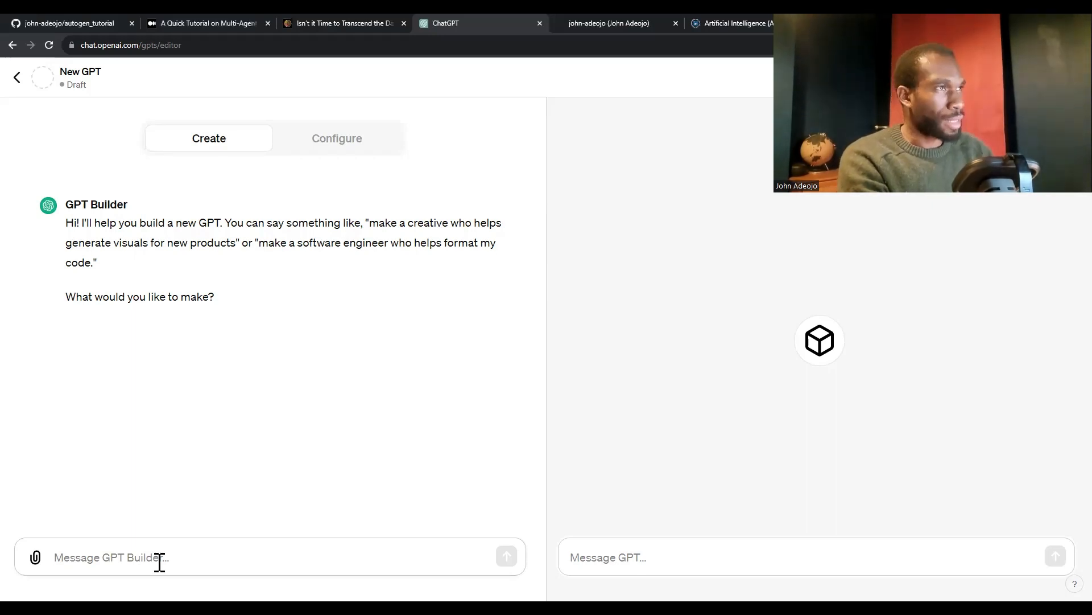
# Paste the description of the LLM tutorial companion app into the builder message and end it with "Youtube videos delivering my content."
pyautogui.write("I'm write technical content giving people tutorials for building LLM-powered applications. I want to create an app to go supplement my technical content that can guide my readers on building their own apps. I have Notebooks, Python Scripts, Articles, and Youtube videos.")
pyautogui.press('BackSpace')
pyautogui.press('BackSpace')
pyautogui.press('BackSpace')
pyautogui.press('BackSpace')
pyautogui.press('BackSpace')
pyautogui.press('BackSpace')
pyautogui.press('BackSpace')
pyautogui.press('BackSpace')
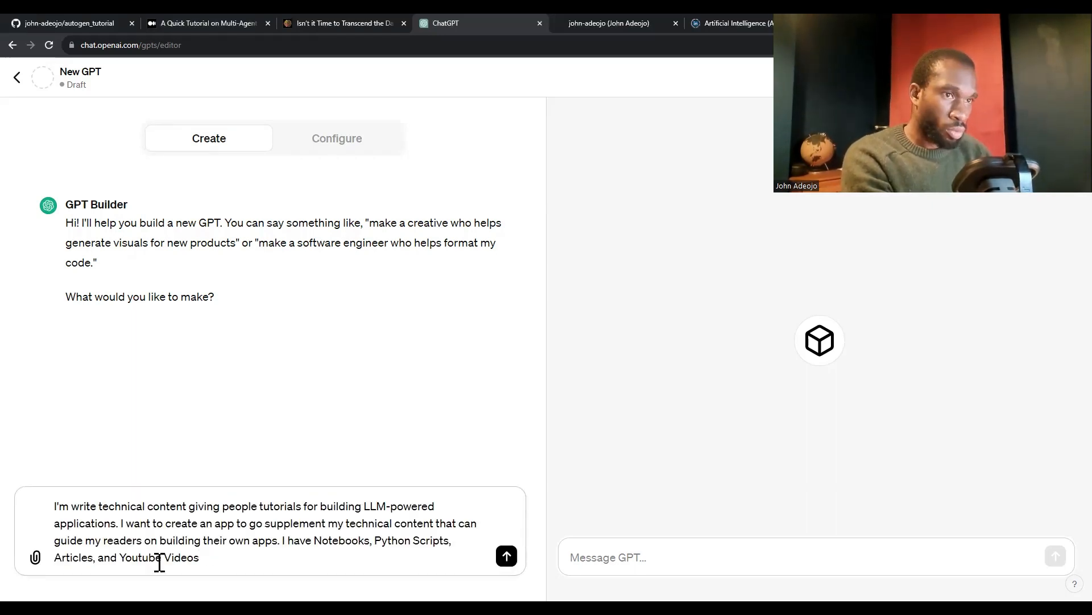
pyautogui.write('videos w')
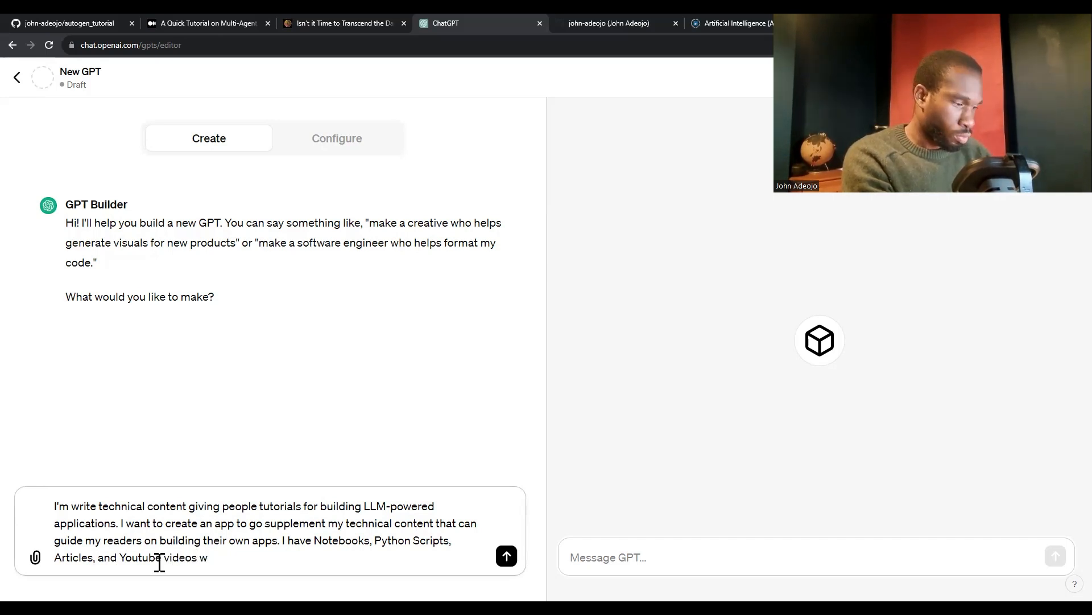
pyautogui.press('BackSpace')
pyautogui.write('show')
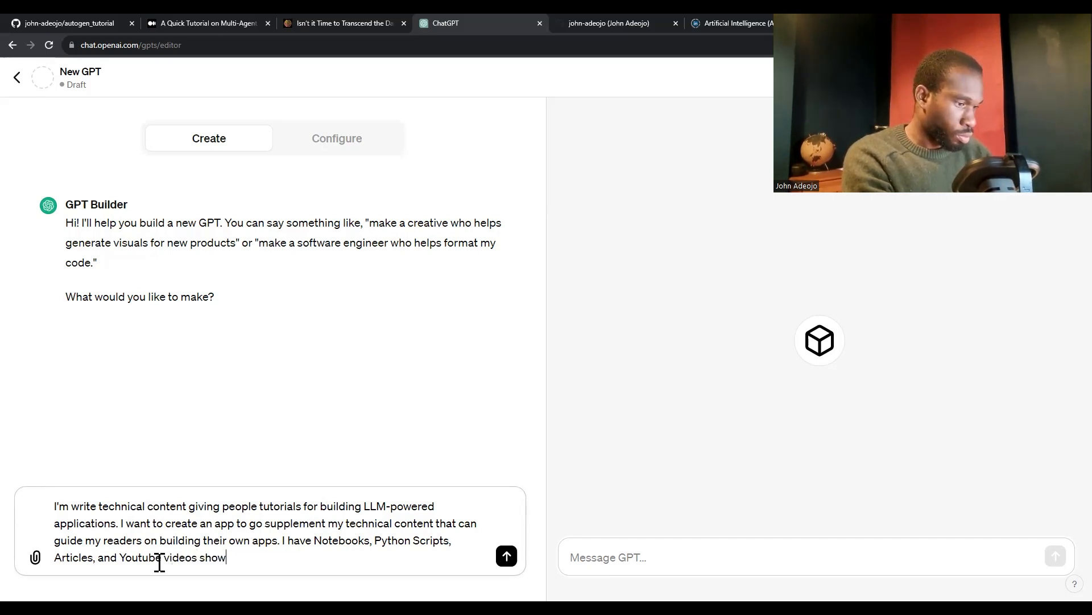
pyautogui.press('BackSpace')
pyautogui.press('BackSpace')
pyautogui.press('BackSpace')
pyautogui.press('BackSpace')
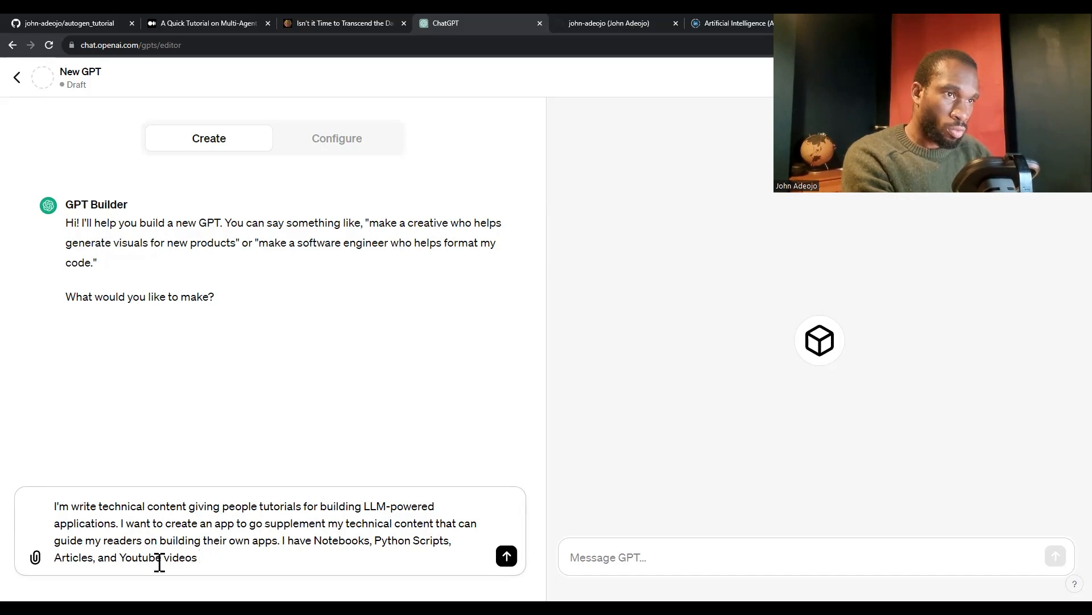
pyautogui.write('deli')
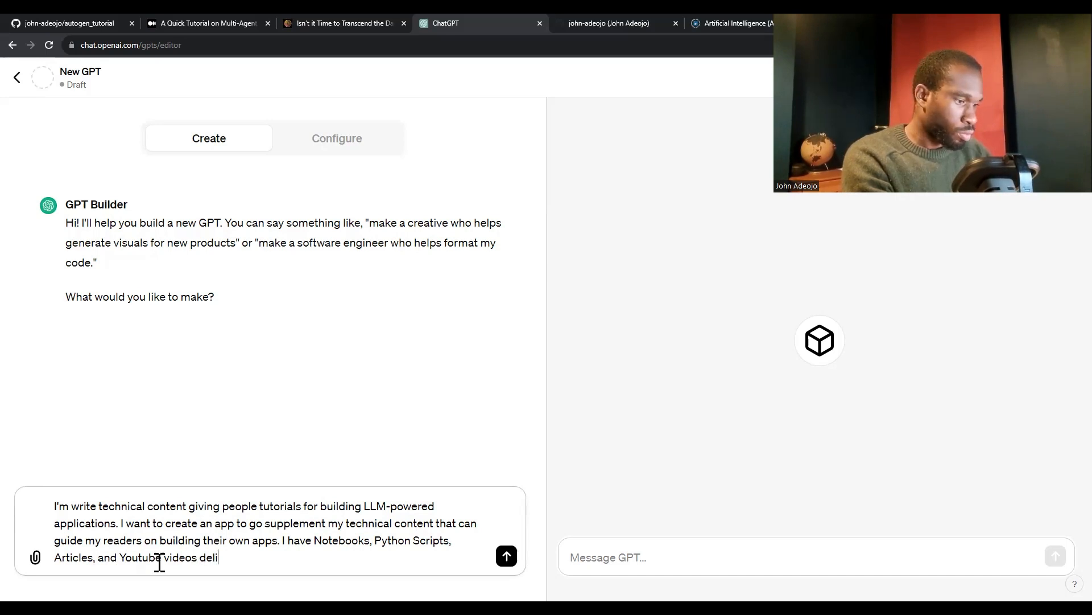
pyautogui.write('vering my conten')
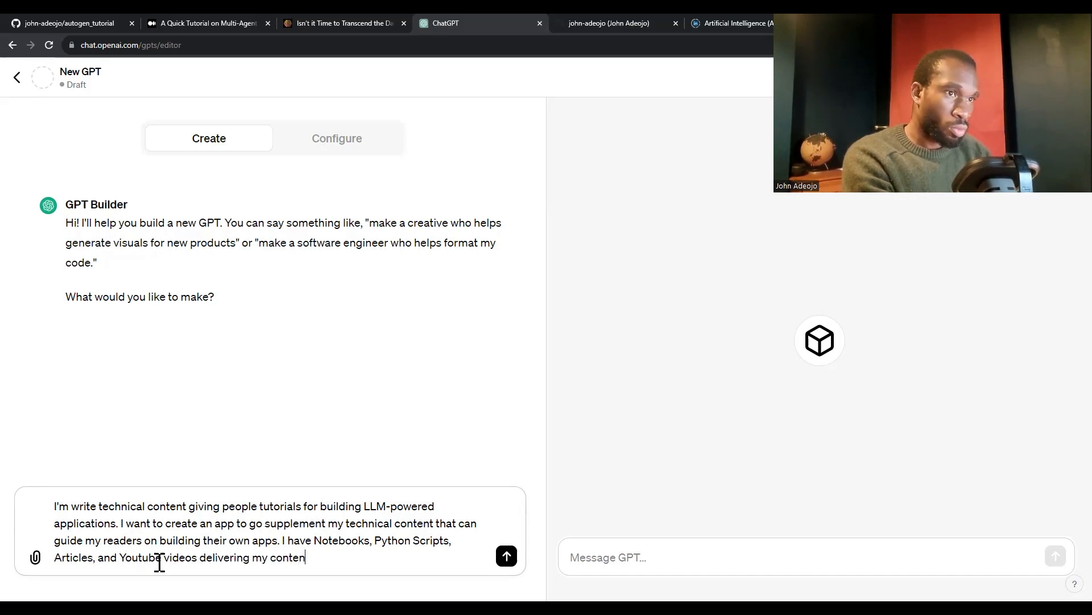
pyautogui.write('t.')
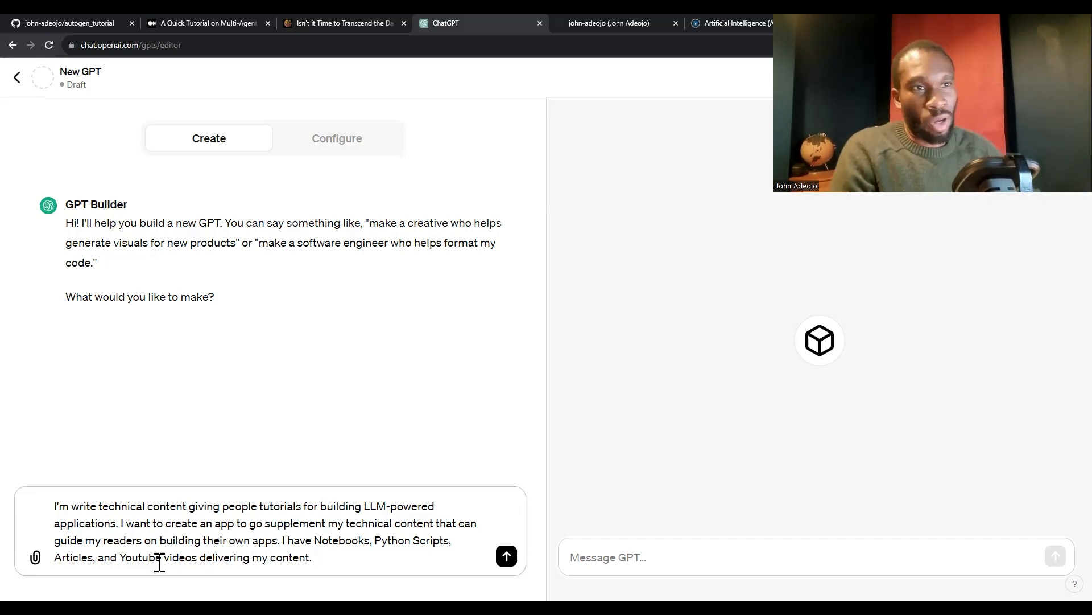
# Correct the message draft's opening to "I write" and remove the stray "go" before "supplement"
pyautogui.click(81, 510)
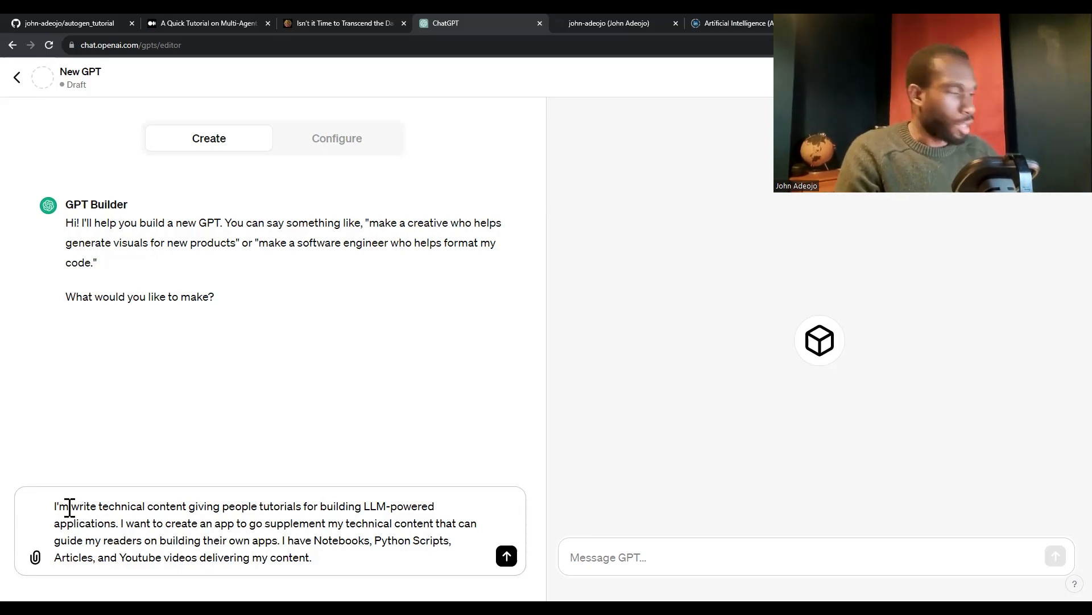
pyautogui.press('BackSpace')
pyautogui.press('BackSpace')
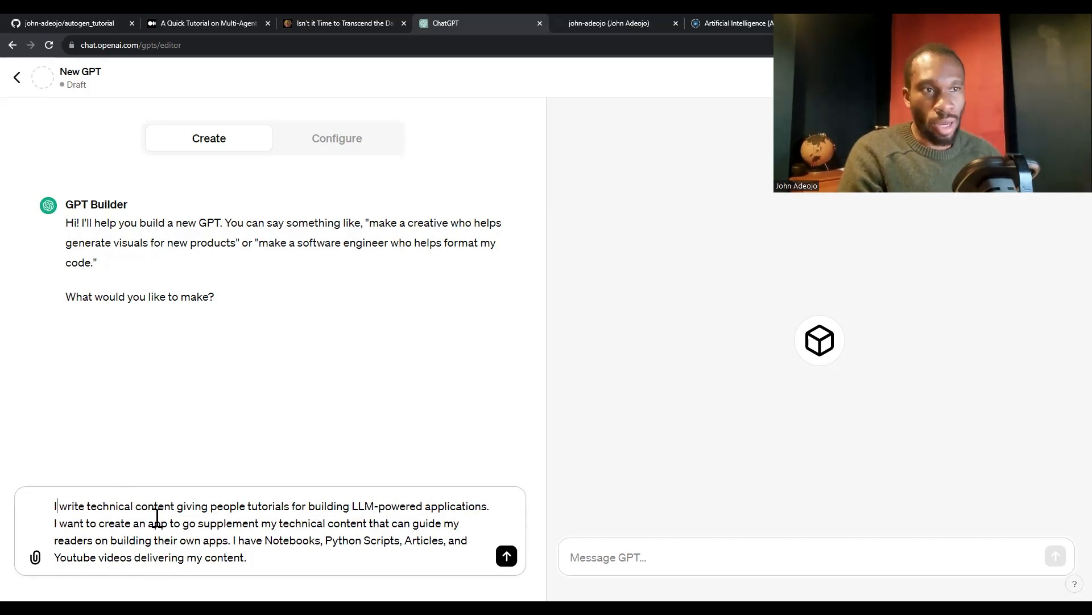
pyautogui.doubleClick(189, 523)
pyautogui.press('BackSpace')
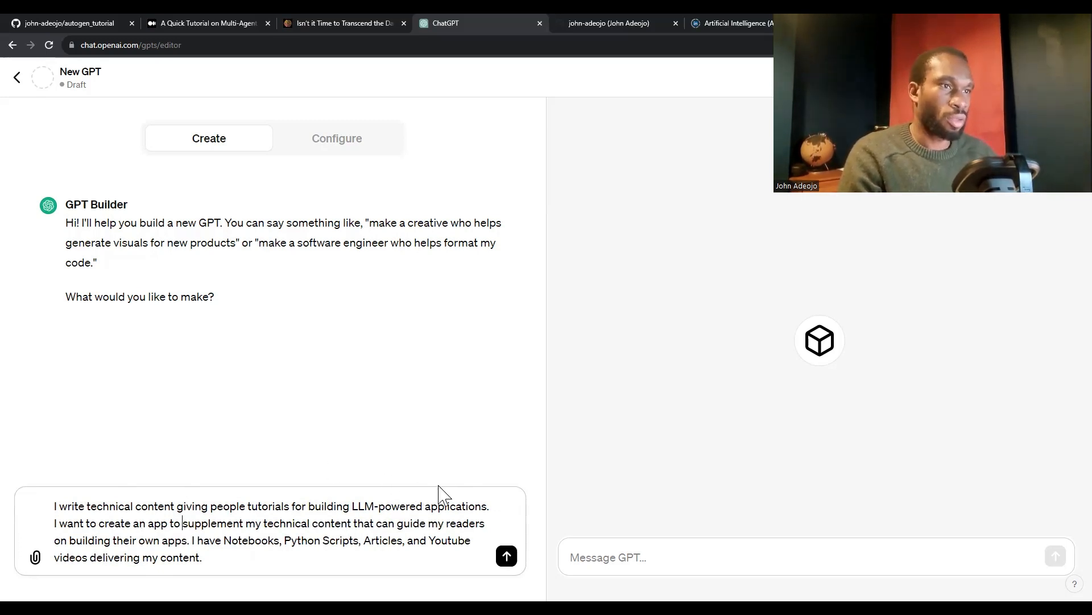
# Replace "my readers" in the message draft with "student through my content"
pyautogui.doubleClick(465, 521)
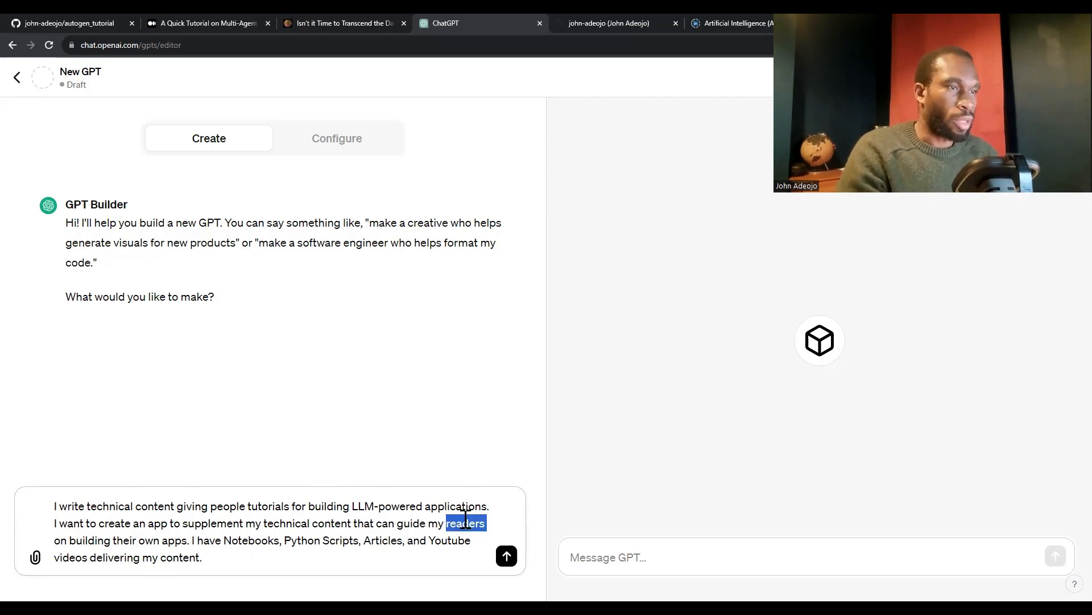
pyautogui.press('BackSpace')
pyautogui.press('BackSpace')
pyautogui.press('BackSpace')
pyautogui.press('BackSpace')
pyautogui.write('stu')
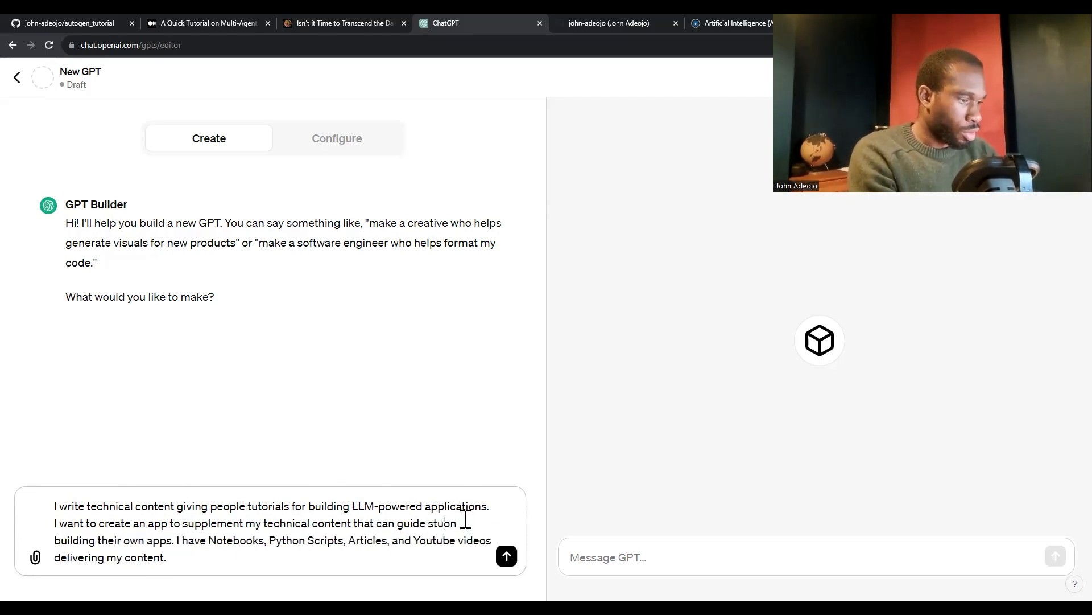
pyautogui.write('dents through my co')
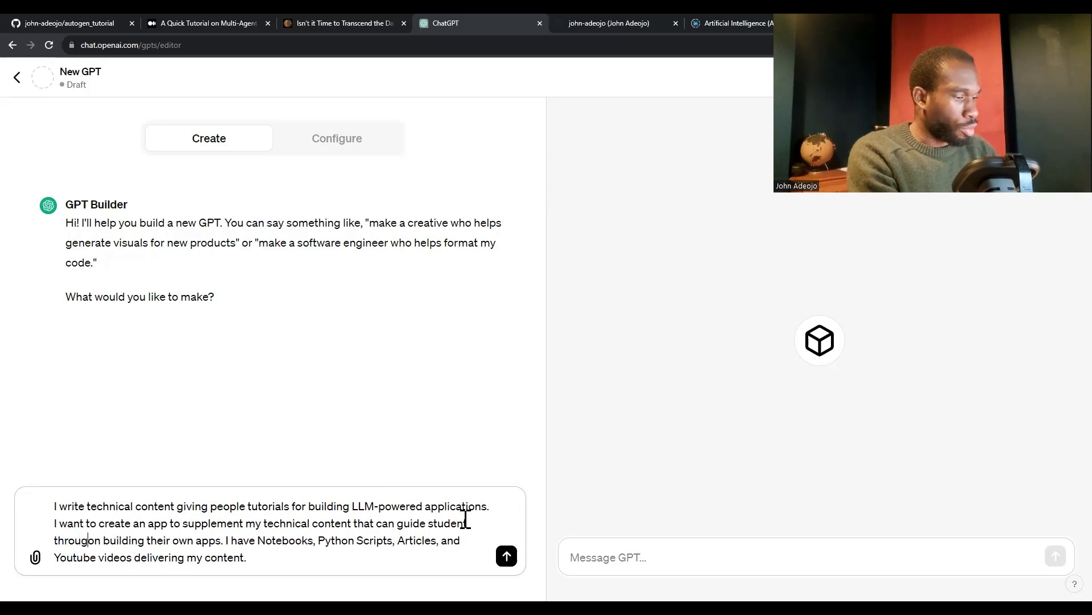
pyautogui.write('ntent')
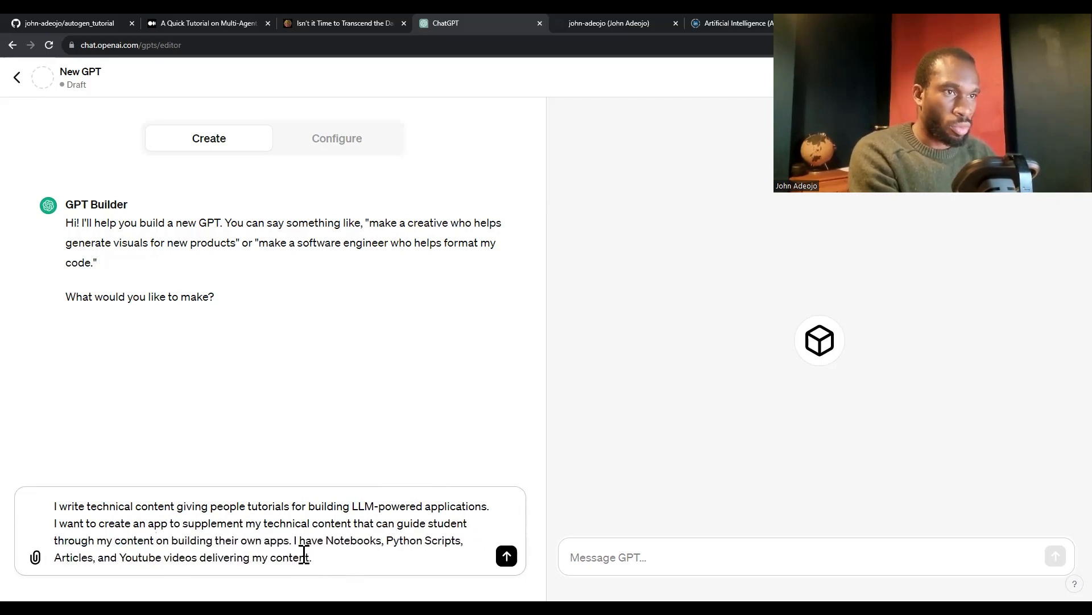
# Delete "on building their own apps" from the draft so the sentence ends with "through my content."
pyautogui.moveTo(289, 540); pyautogui.dragTo(172, 538)
pyautogui.press('BackSpace')
pyautogui.press('BackSpace')
pyautogui.press('BackSpace')
pyautogui.press('BackSpace')
pyautogui.write('.')
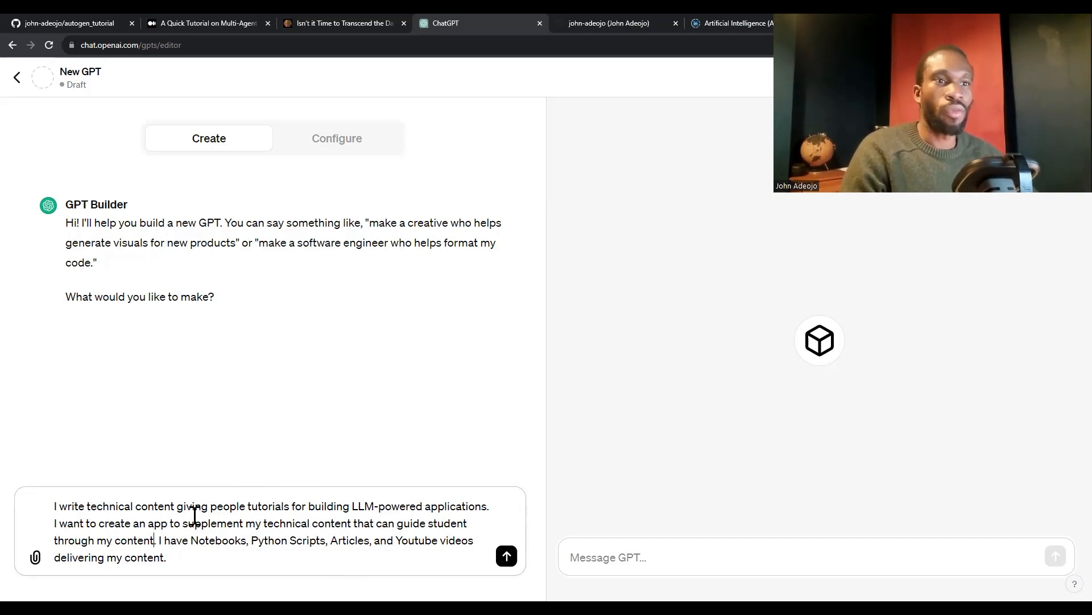
# Correct "student" to "students" in the draft and send the message to GPT Builder
pyautogui.click(459, 523)
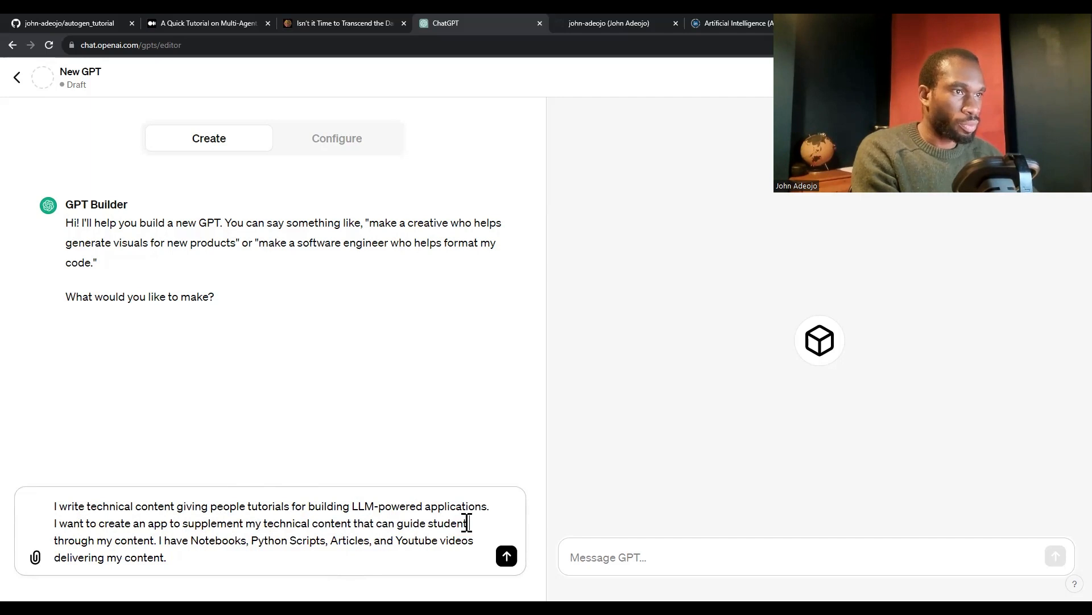
pyautogui.click(469, 523)
pyautogui.write('s')
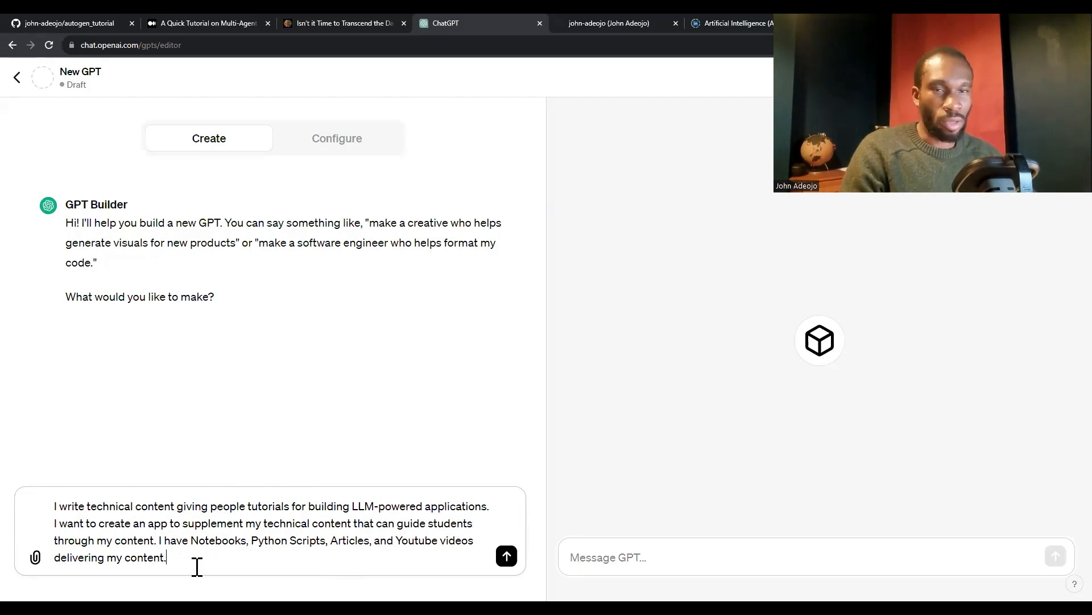
pyautogui.click(510, 560)
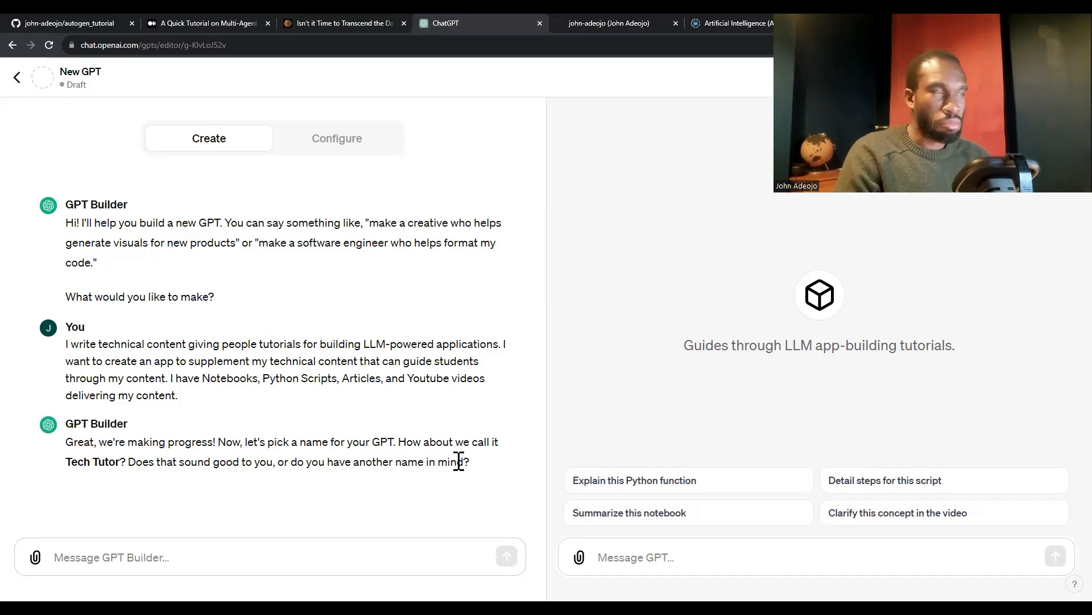
# Tell GPT Builder that the consultancy is called "Data-Centric Soltuions" and ask for a name that uses the company name somehow
pyautogui.click(169, 555)
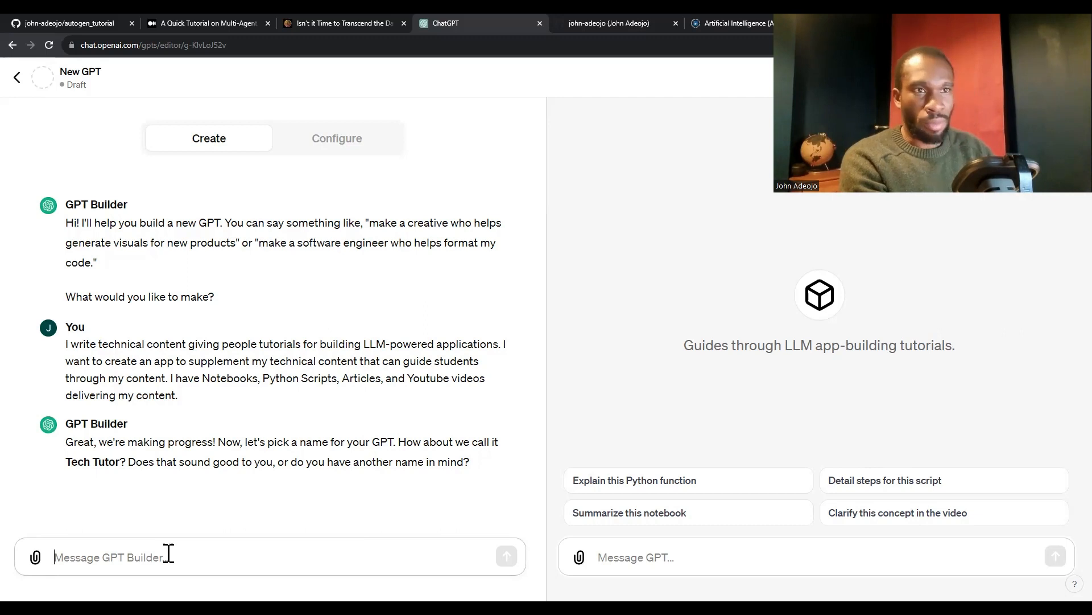
pyautogui.write('So my')
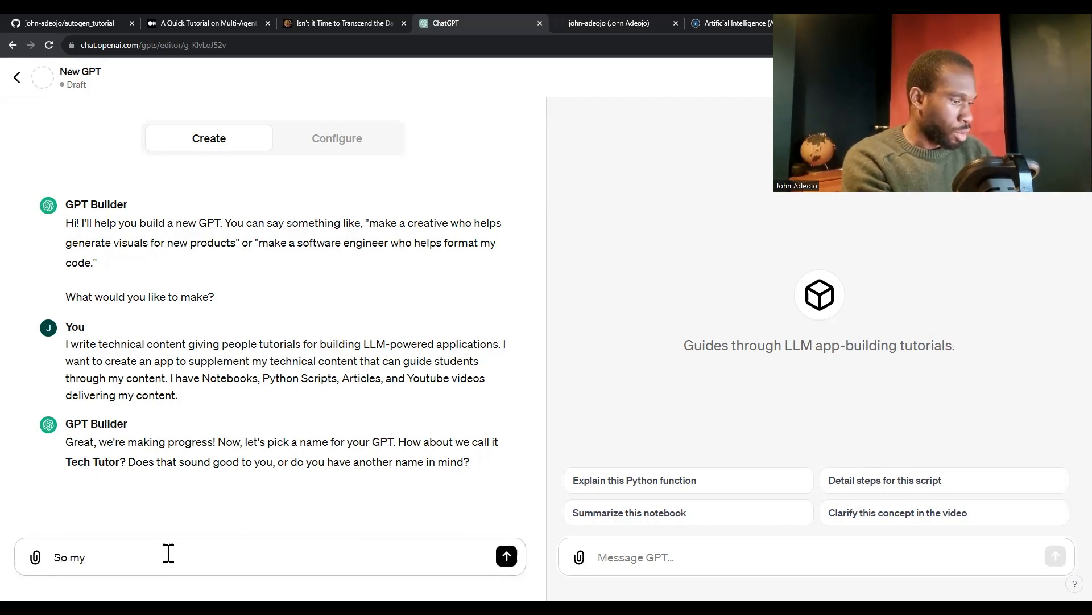
pyautogui.write(' consu')
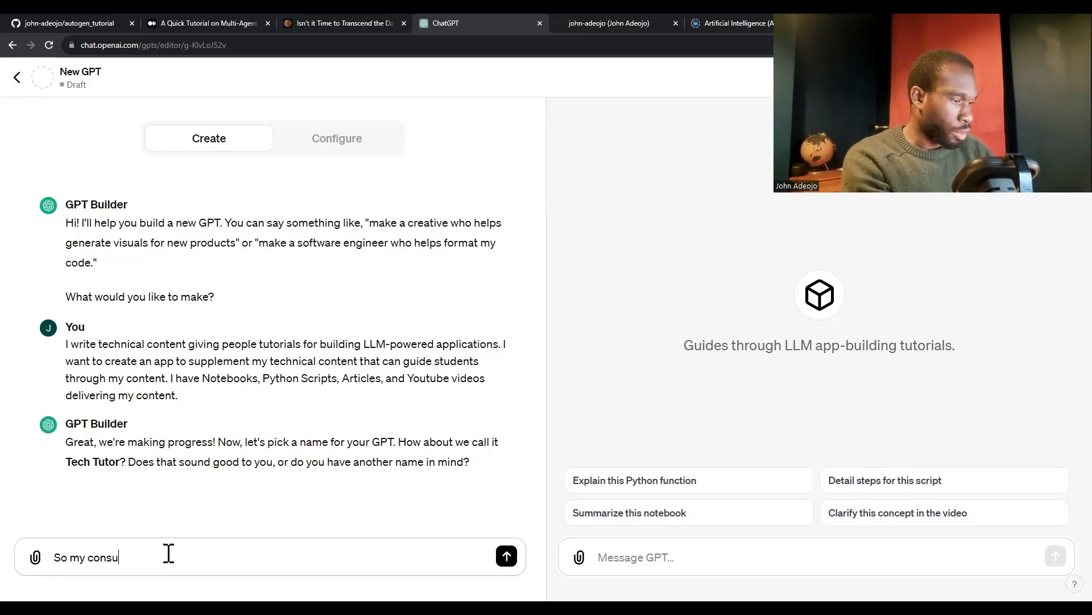
pyautogui.write('ltancy is called D')
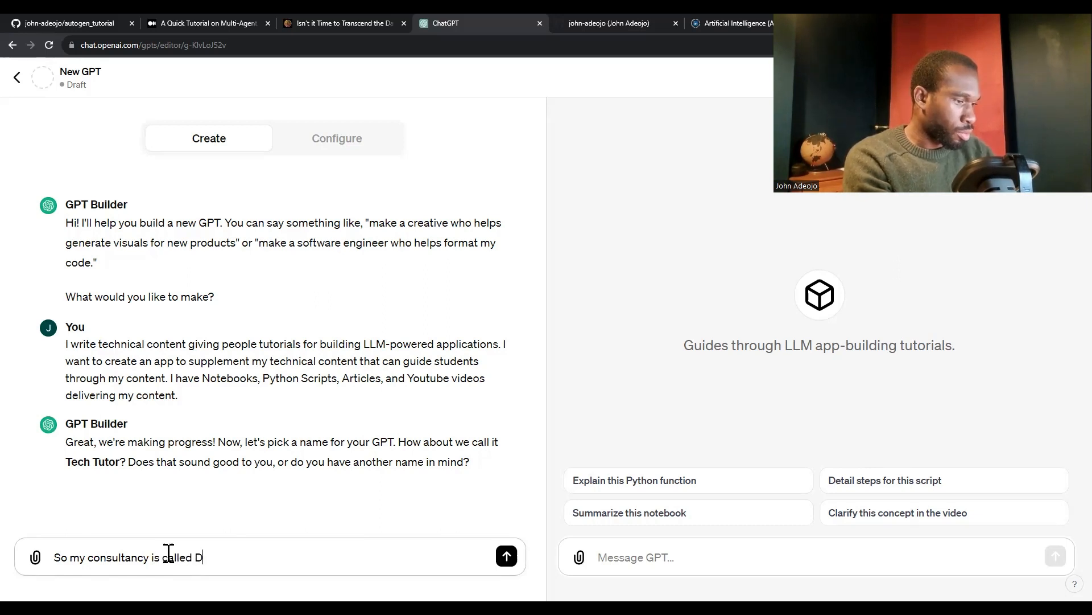
pyautogui.write('ata-Centric S')
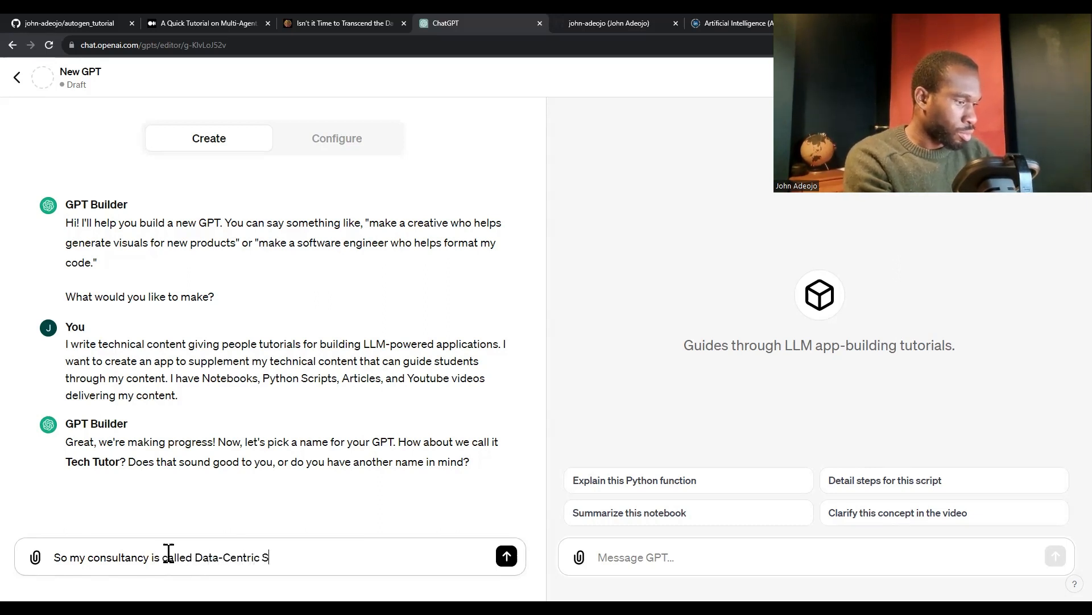
pyautogui.write('oltuions, coul')
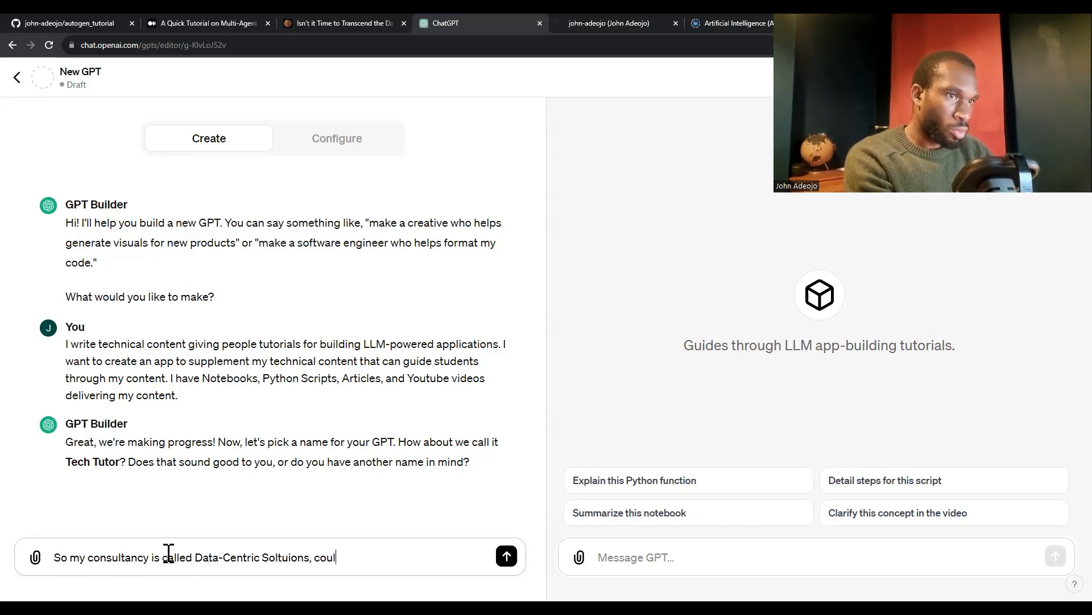
pyautogui.write('d we have a name that')
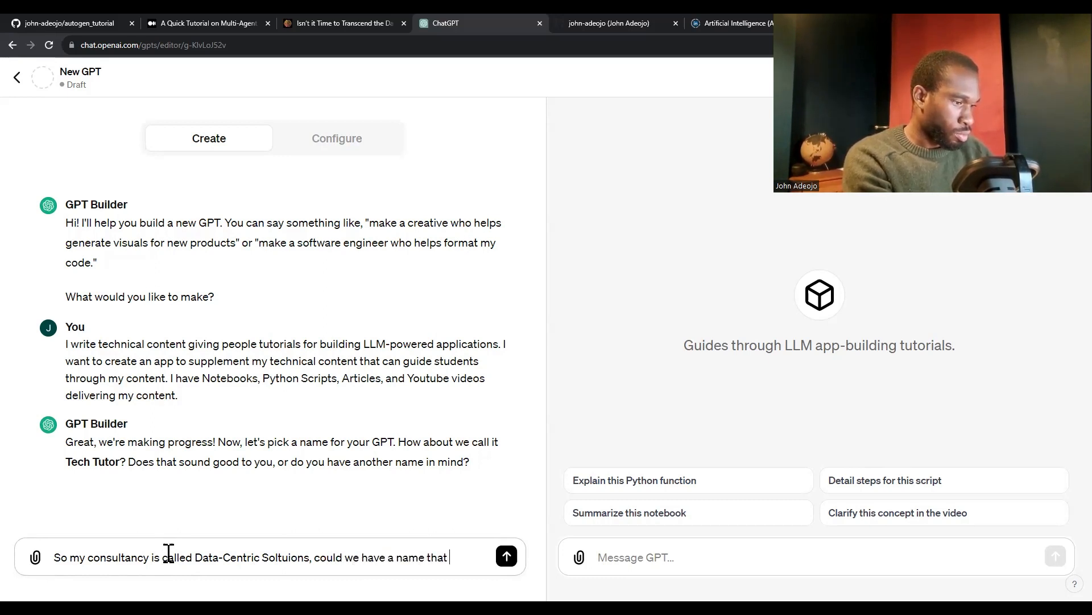
pyautogui.write(' us')
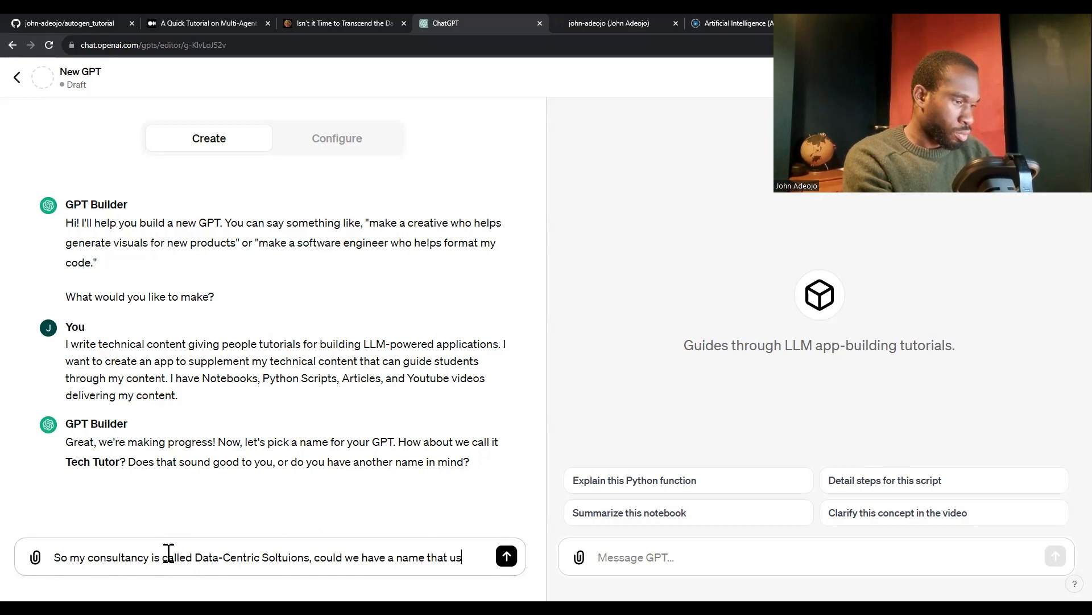
pyautogui.write('es the company name ')
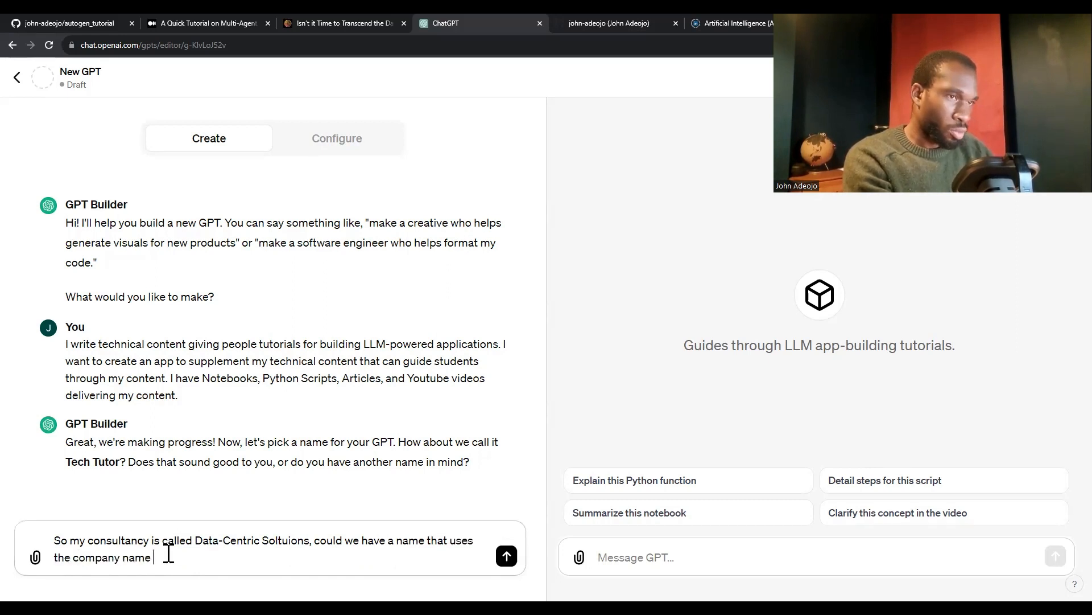
pyautogui.write('somehow?')
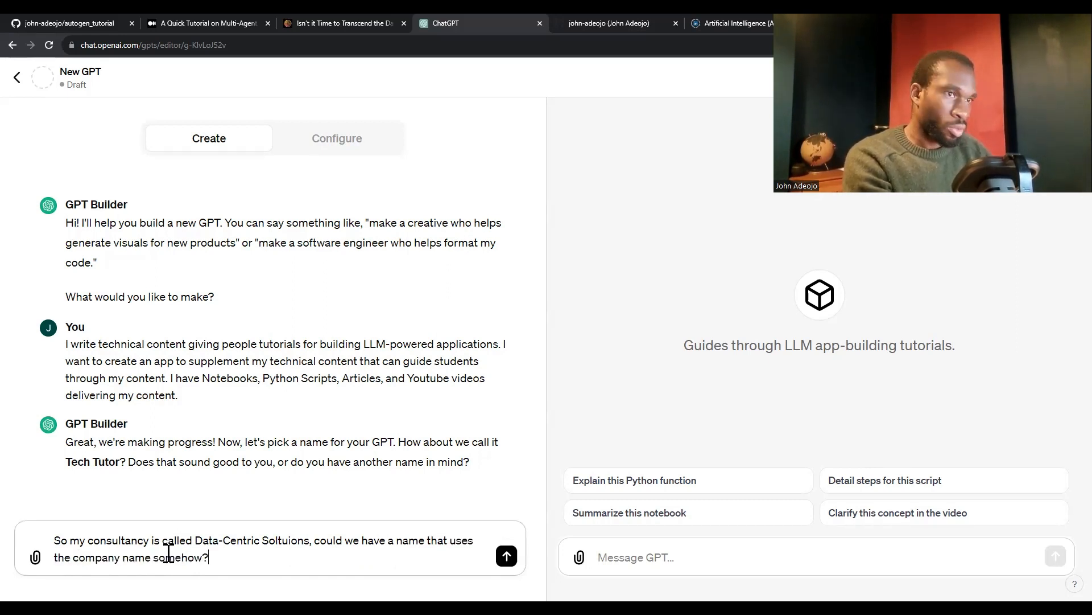
pyautogui.press('Return')
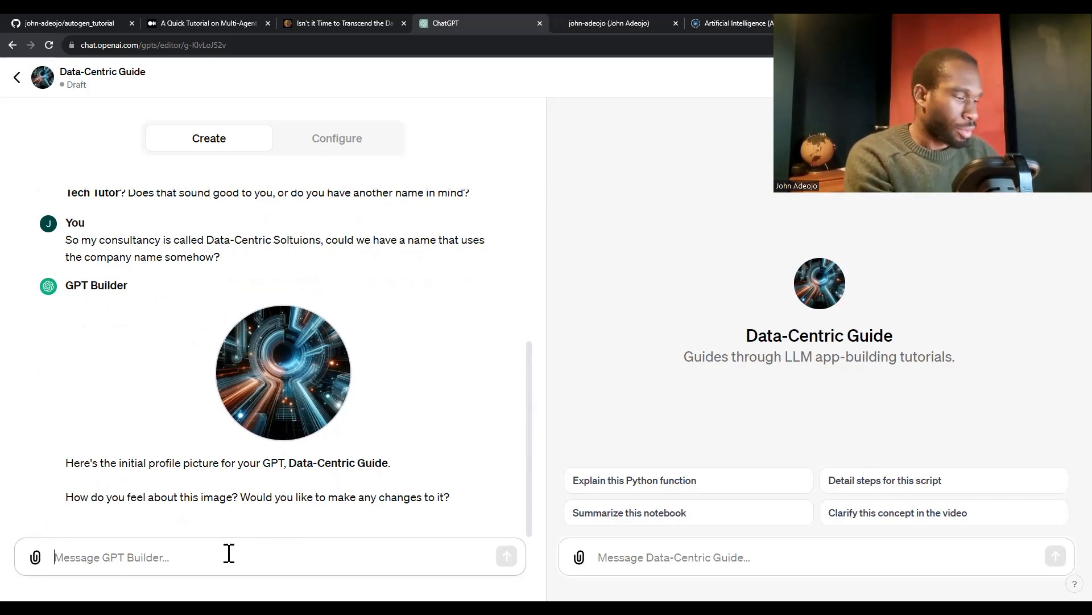
# Accept the proposed profile picture by replying "Nope that's fine" to GPT Builder
pyautogui.write("Nope that's")
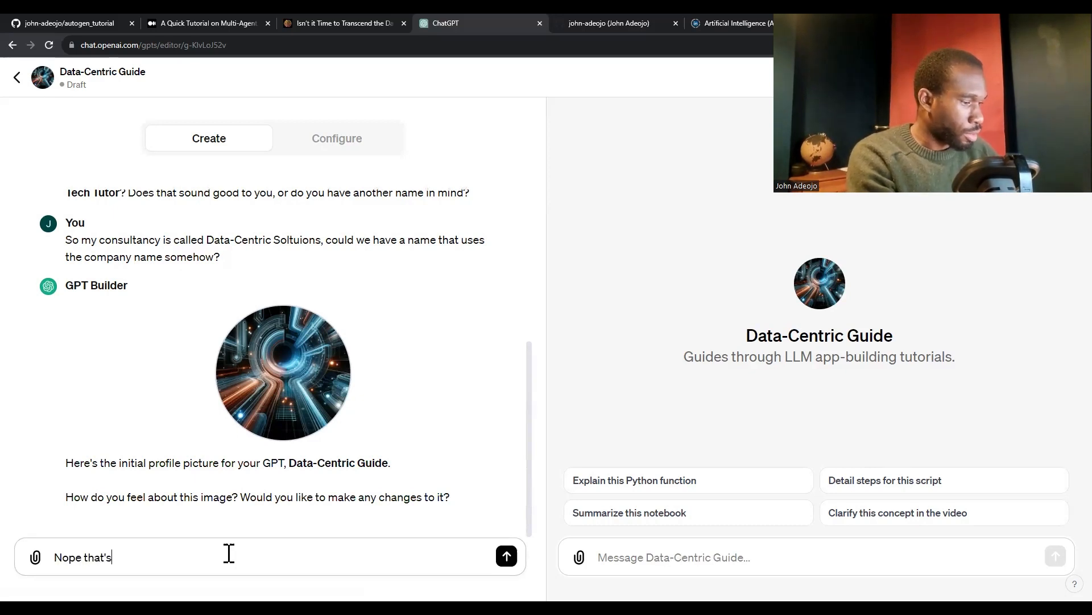
pyautogui.write(' fine')
pyautogui.press('Return')
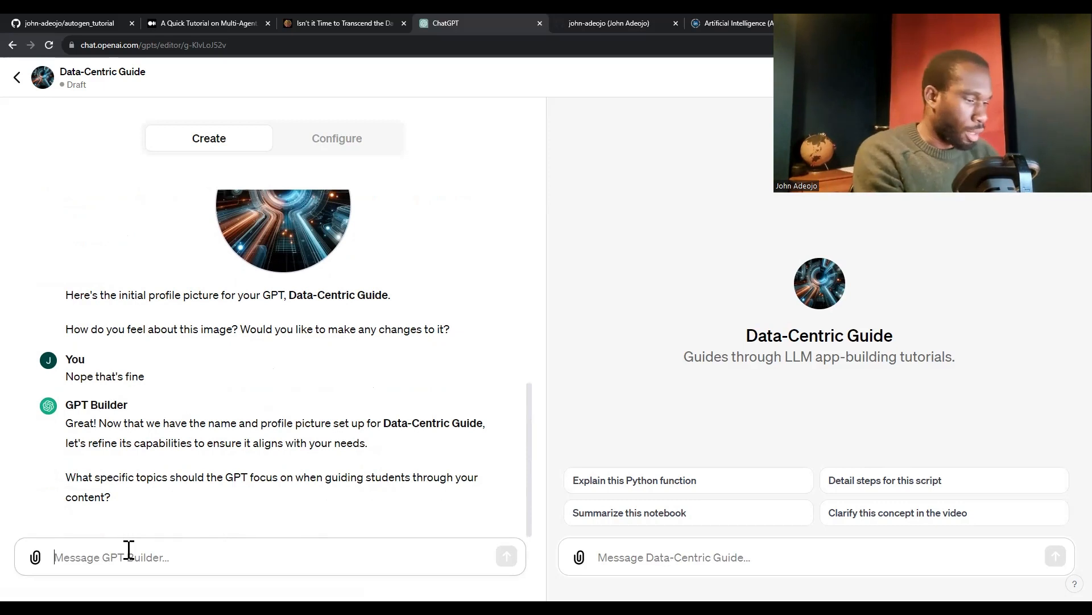
# Start the reply to GPT Builder with "I have an article that I have written on multi-agent workflows."
pyautogui.write('I have ')
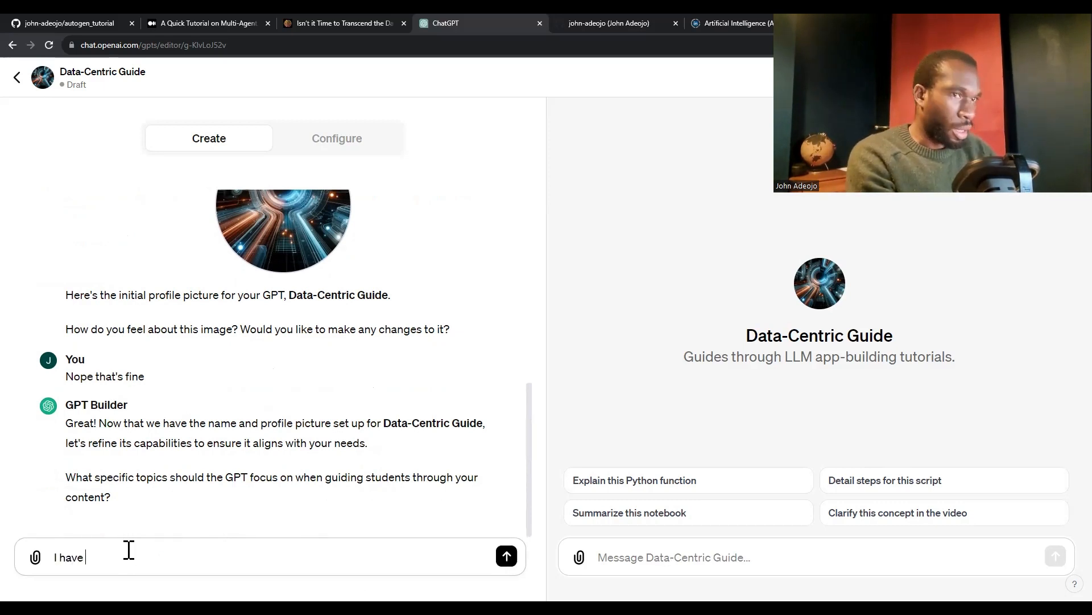
pyautogui.write('an article t')
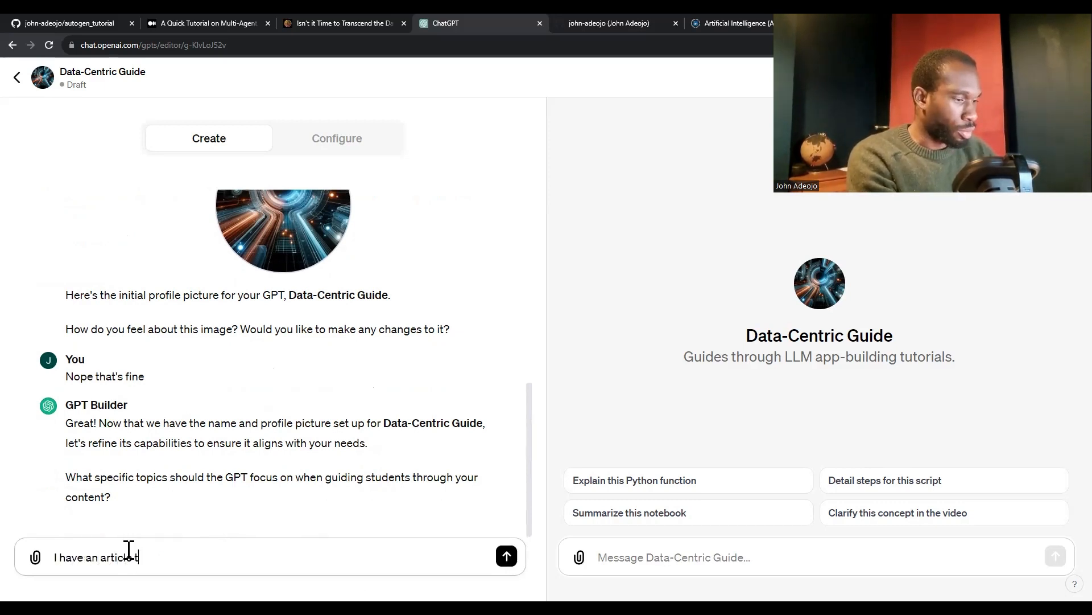
pyautogui.write('hat I have writ')
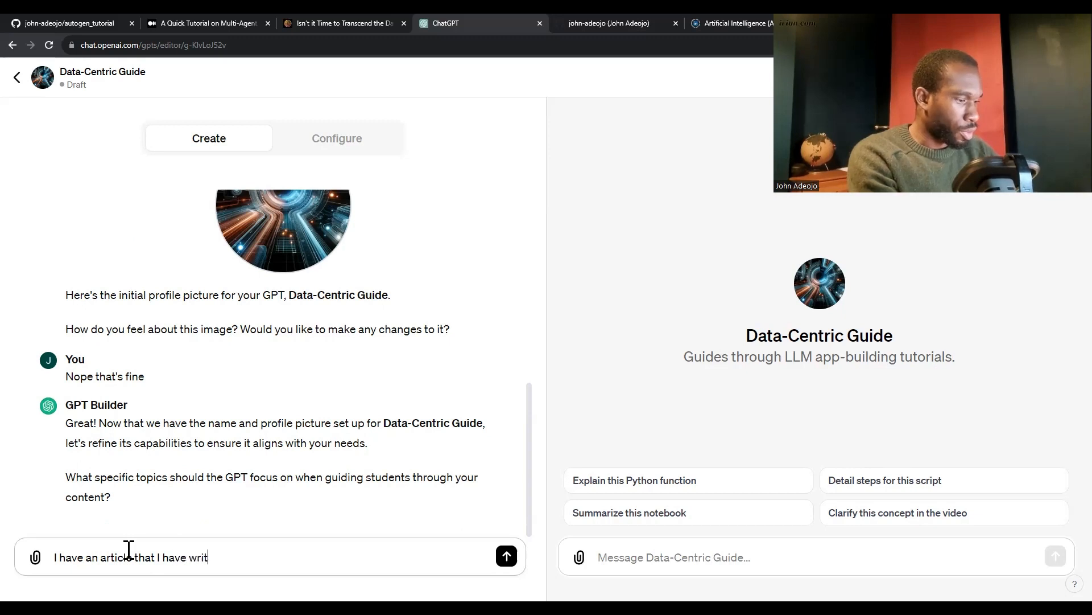
pyautogui.write('ten on multi-a')
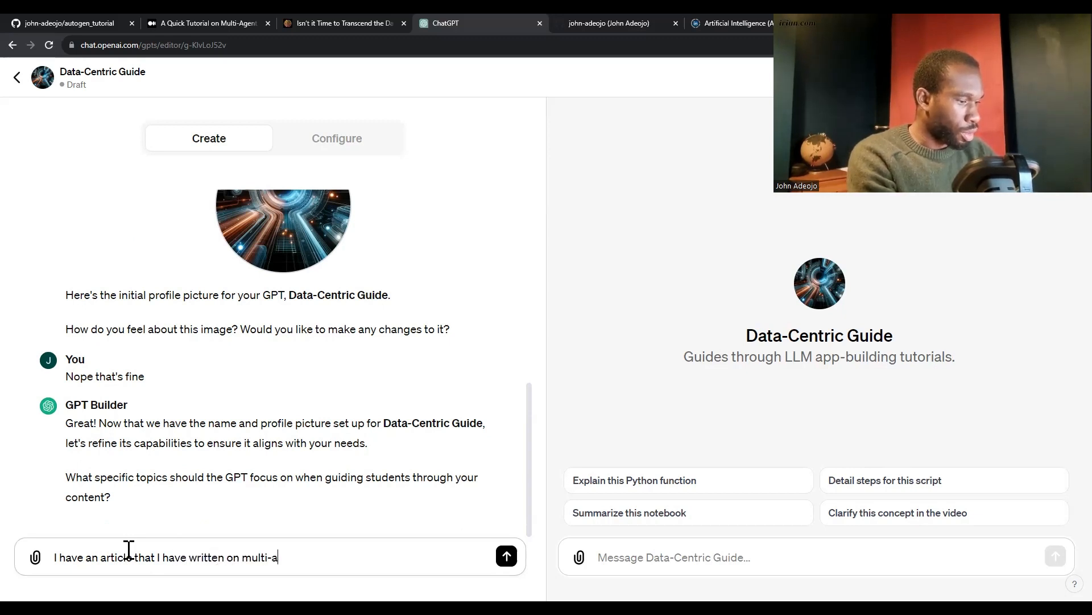
pyautogui.write('gent workflows. ')
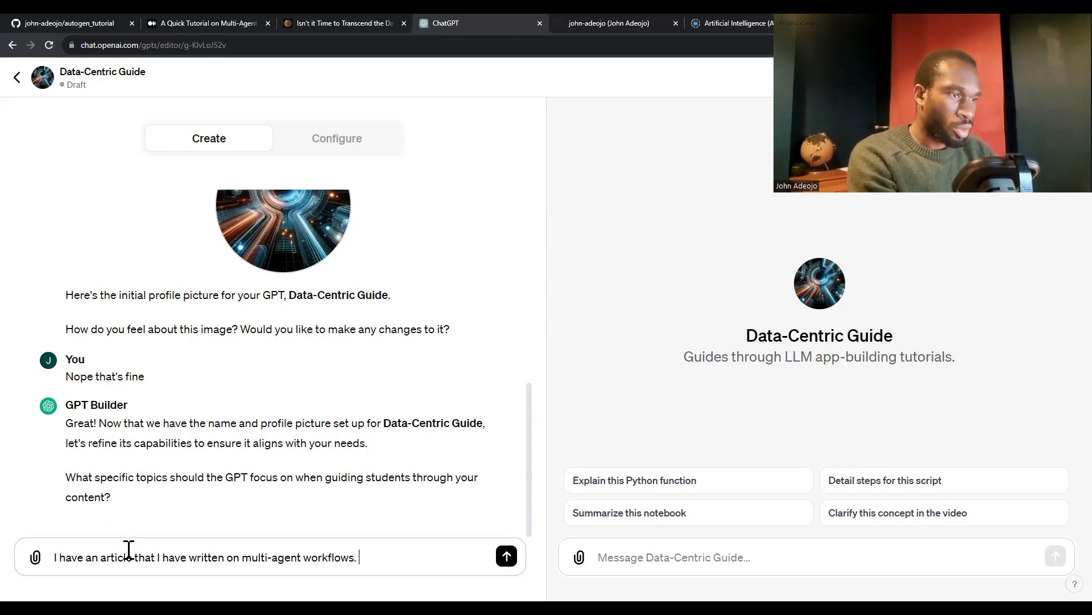
pyautogui.write('I would like to sta')
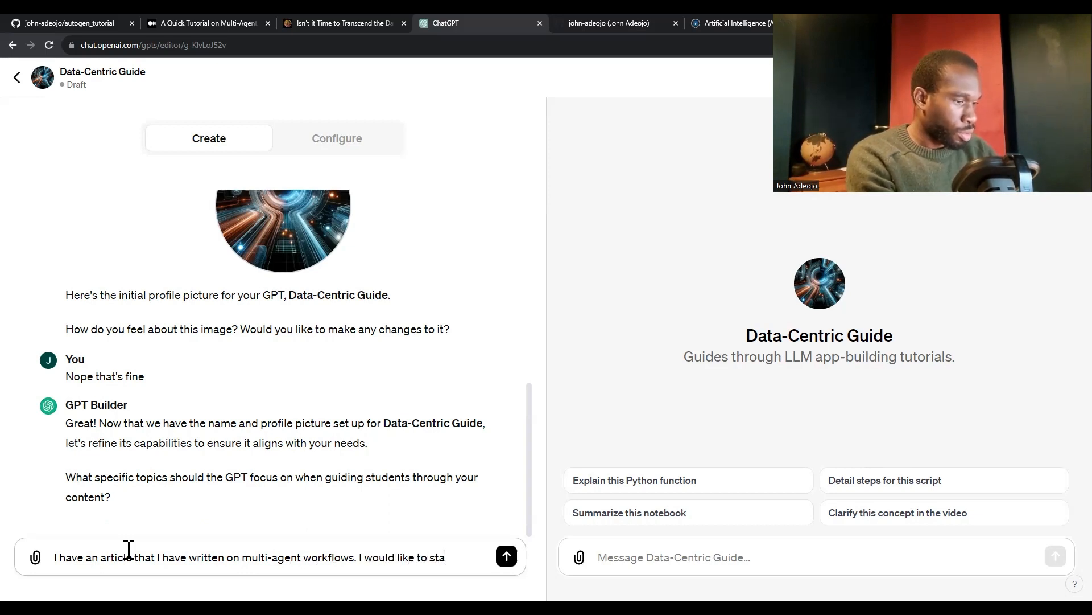
pyautogui.write('rt initially')
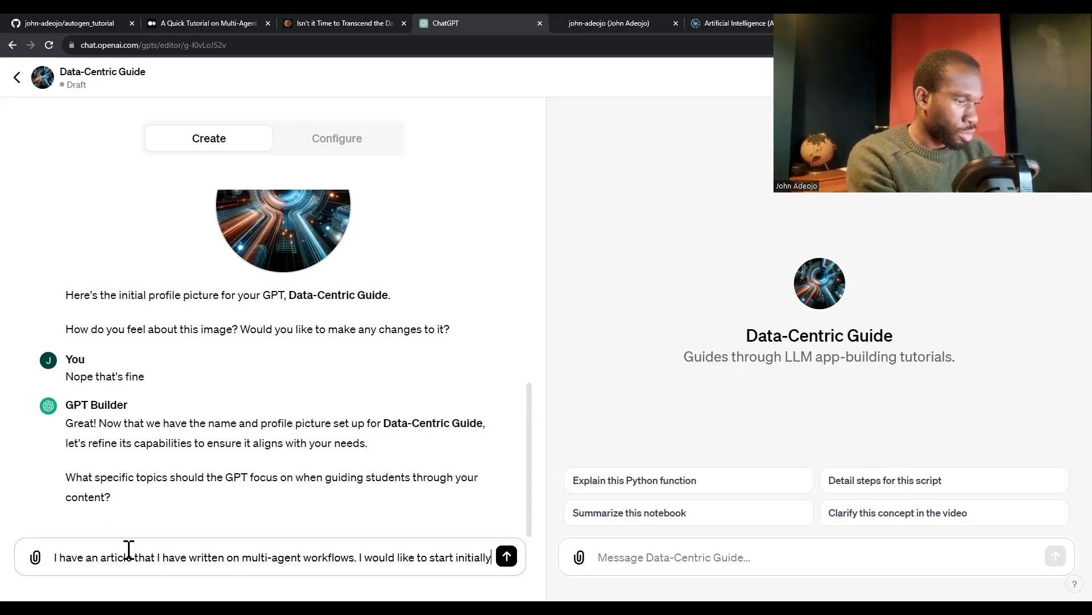
pyautogui.write(' woith t')
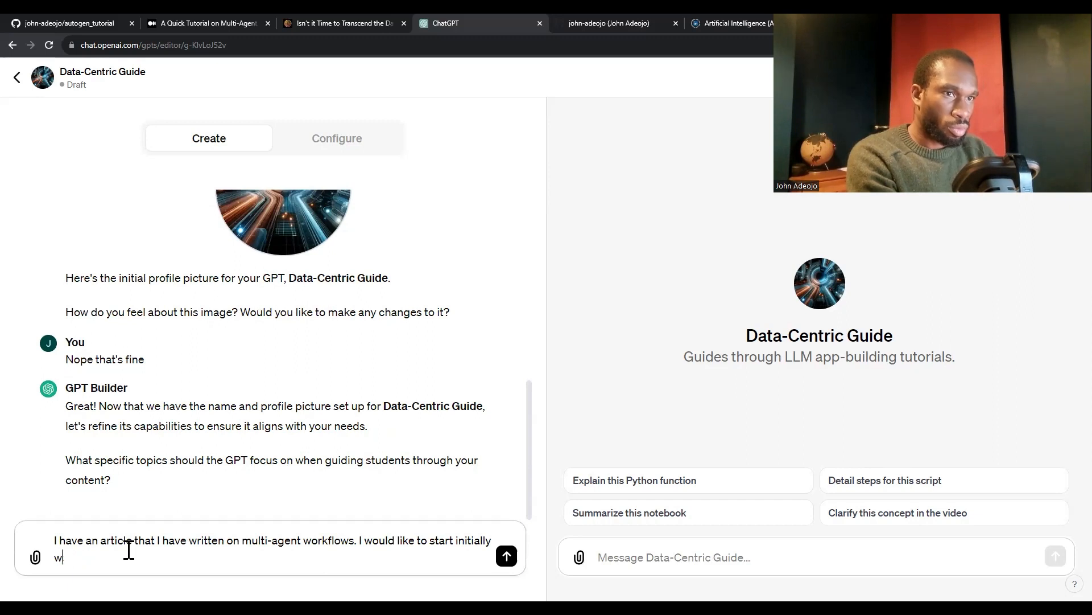
pyautogui.write('th this')
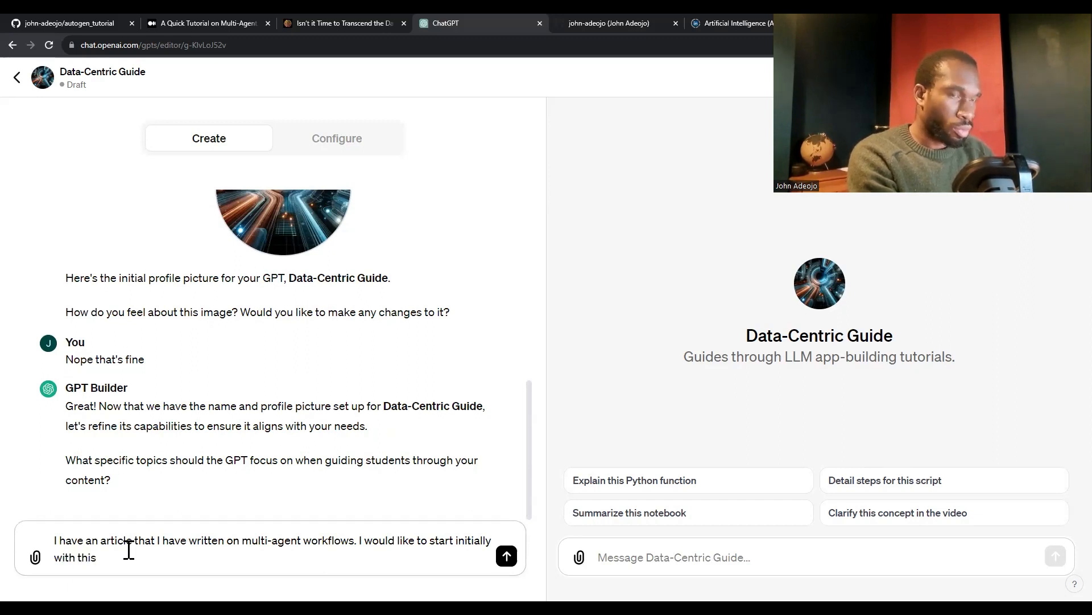
pyautogui.write('. Should ')
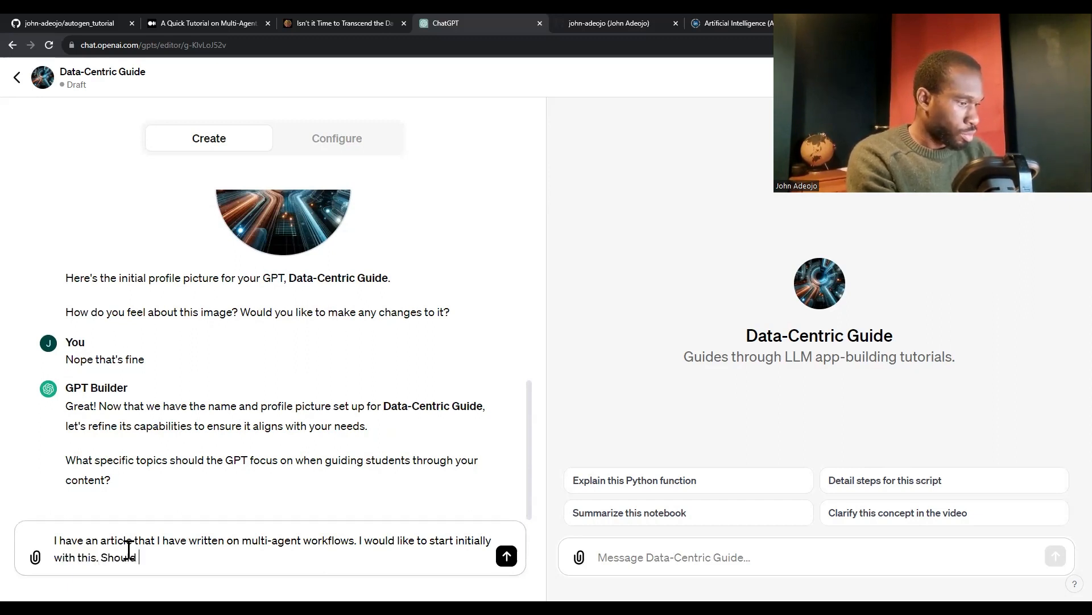
pyautogui.write('I attach')
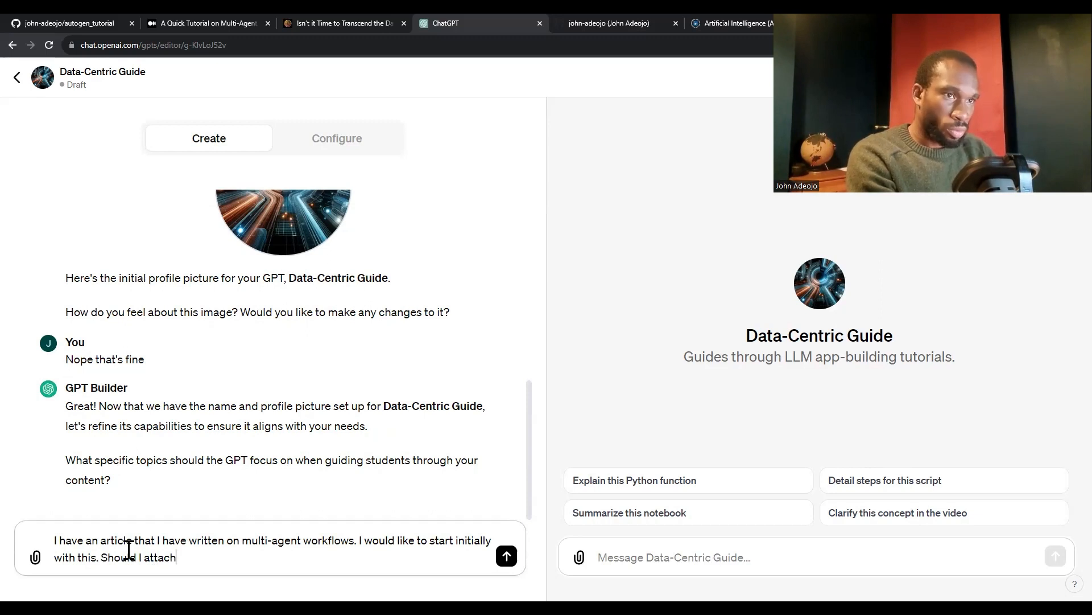
pyautogui.write(' the articl')
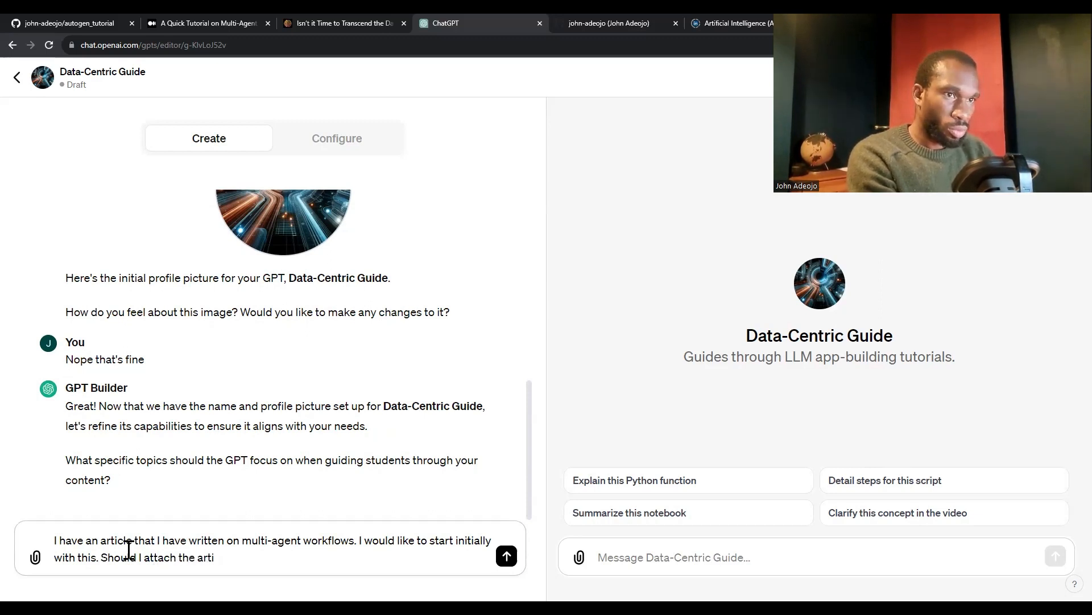
# Add the question "Should I share a link to the article or attach it?" to the draft
pyautogui.press('BackSpace')
pyautogui.press('BackSpace')
pyautogui.press('BackSpace')
pyautogui.press('BackSpace')
pyautogui.press('BackSpace')
pyautogui.press('BackSpace')
pyautogui.press('BackSpace')
pyautogui.press('BackSpace')
pyautogui.press('BackSpace')
pyautogui.press('BackSpace')
pyautogui.press('BackSpace')
pyautogui.press('BackSpace')
pyautogui.press('BackSpace')
pyautogui.press('BackSpace')
pyautogui.write('shar')
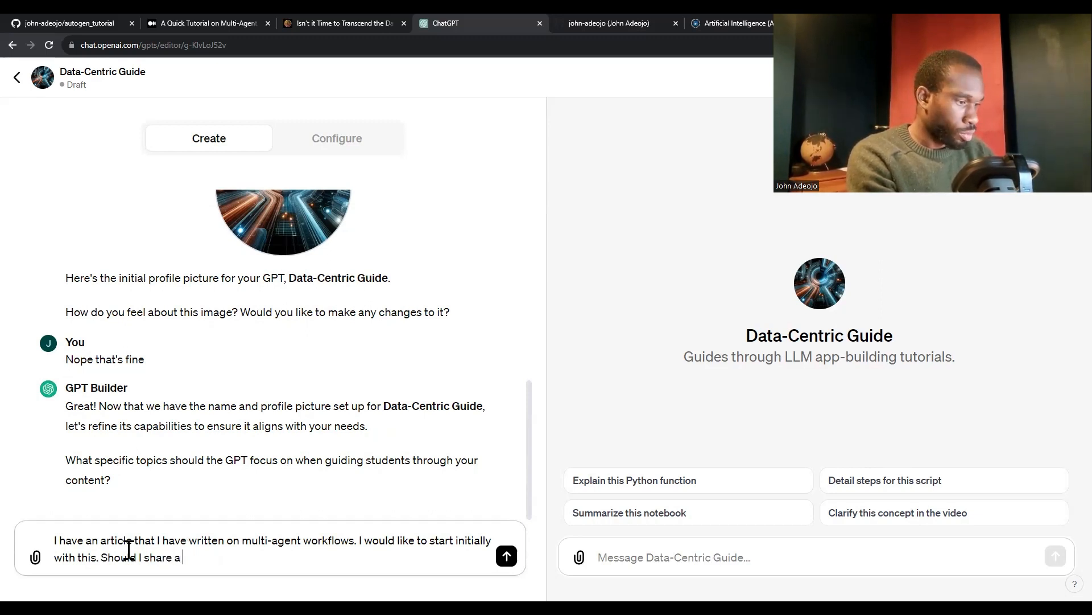
pyautogui.write('e a link to the arti')
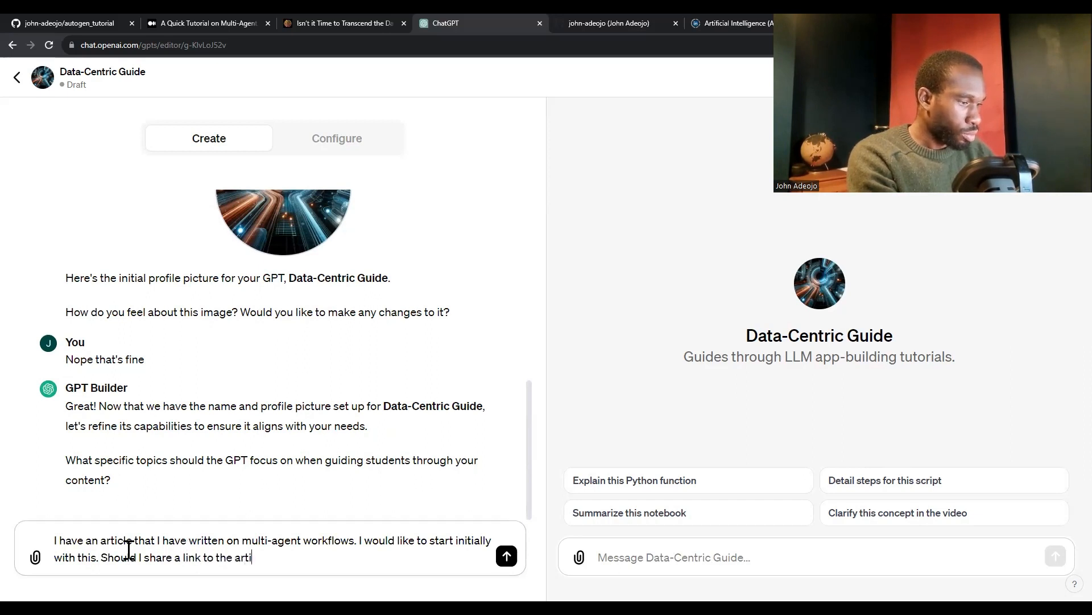
pyautogui.write('cle or attach it')
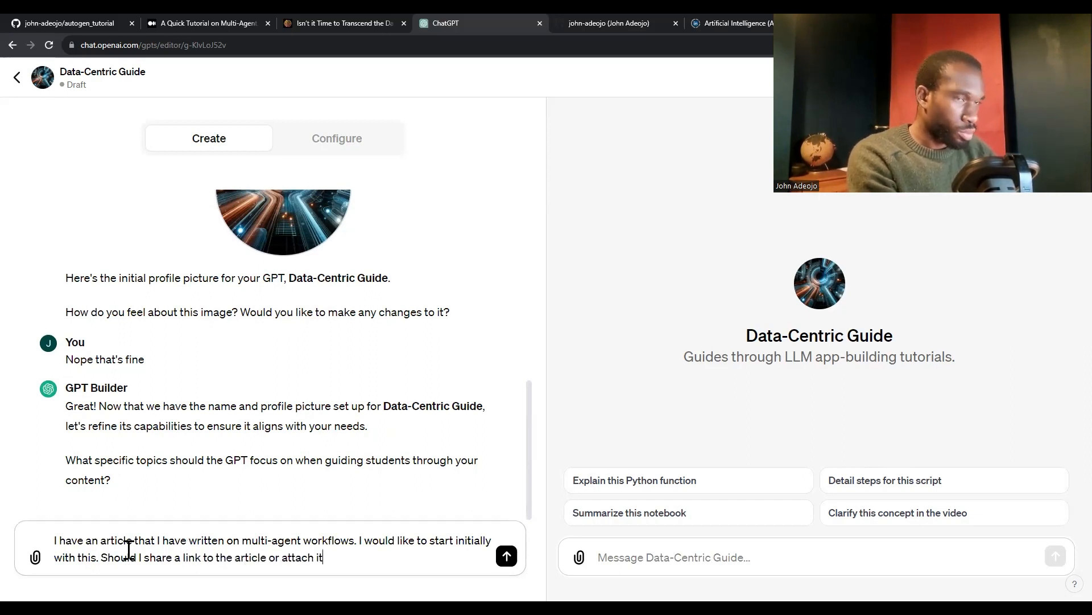
pyautogui.write('? It ')
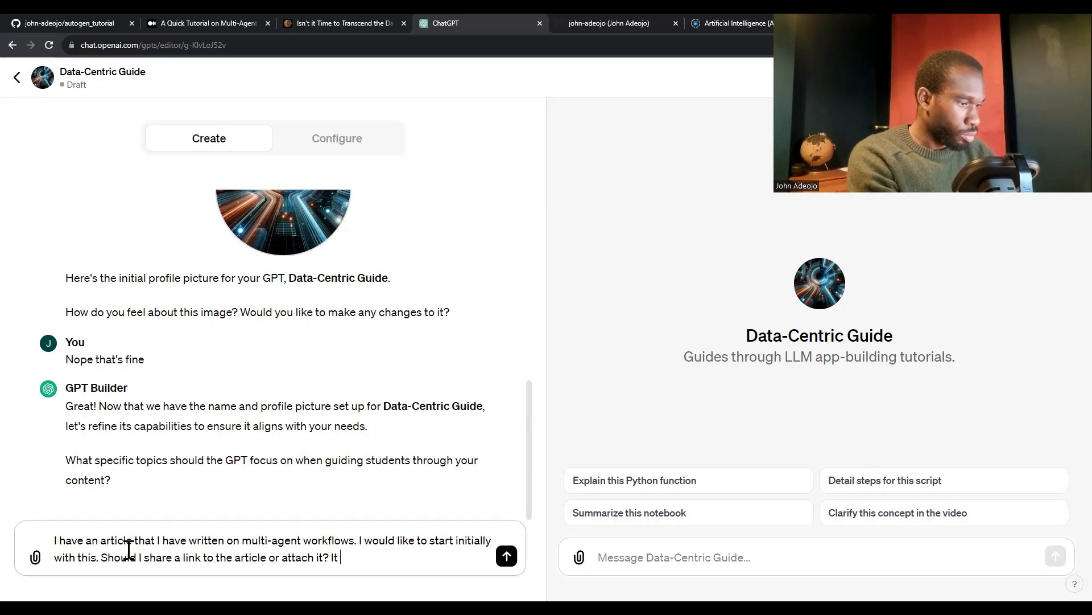
pyautogui.write('also comes with a ')
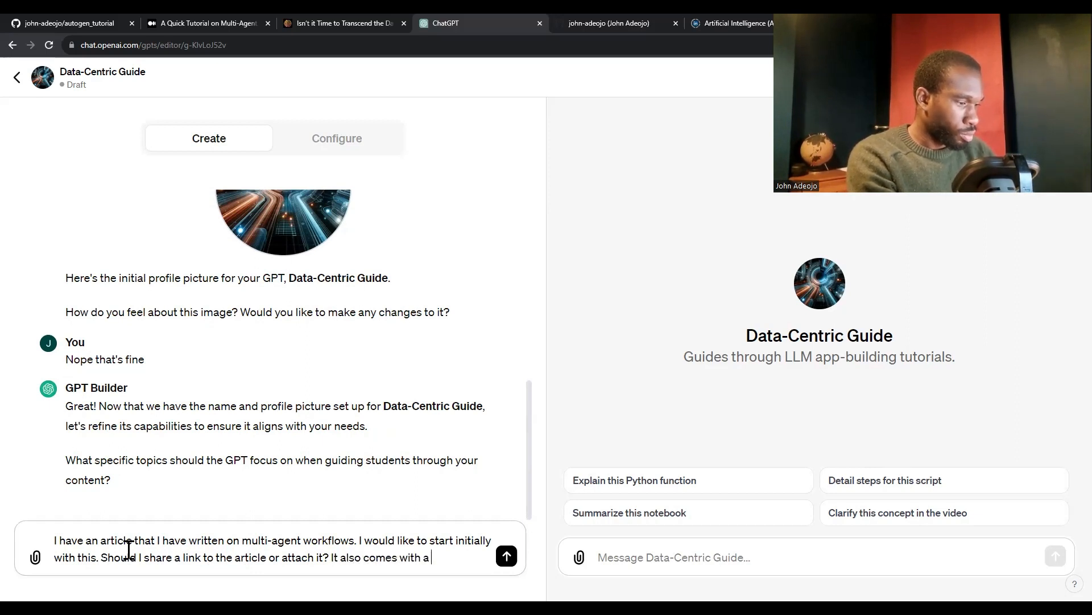
pyautogui.write('Jupyter Notbo')
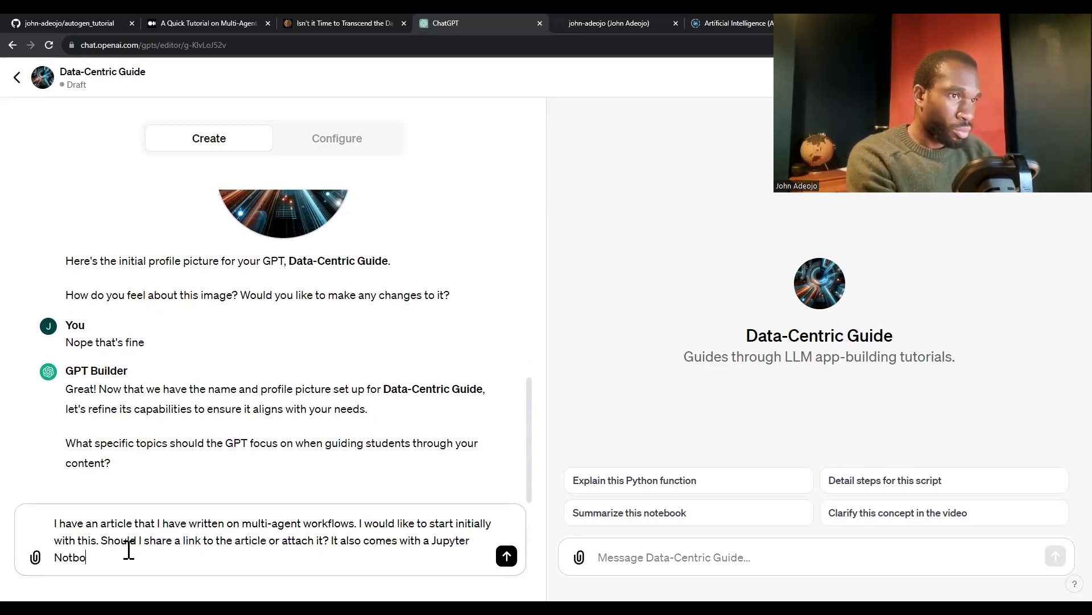
pyautogui.write('ok')
# Add to the draft that the article "also comes with a Jupyter Notebook"
pyautogui.press('BackSpace')
pyautogui.press('BackSpace')
pyautogui.press('BackSpace')
pyautogui.press('BackSpace')
pyautogui.press('BackSpace')
pyautogui.press('BackSpace')
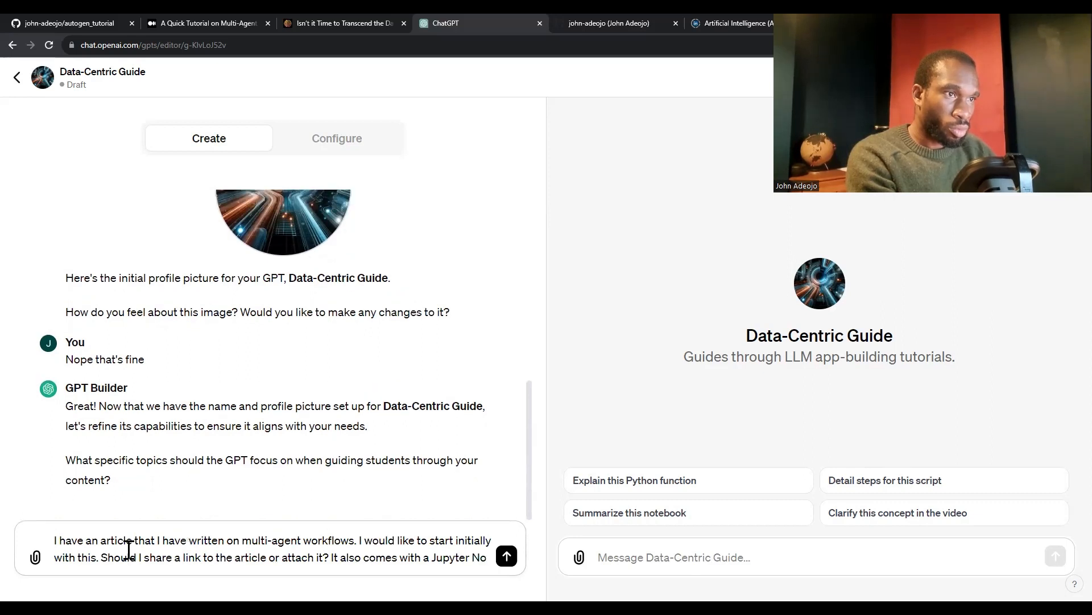
pyautogui.write('tebook ')
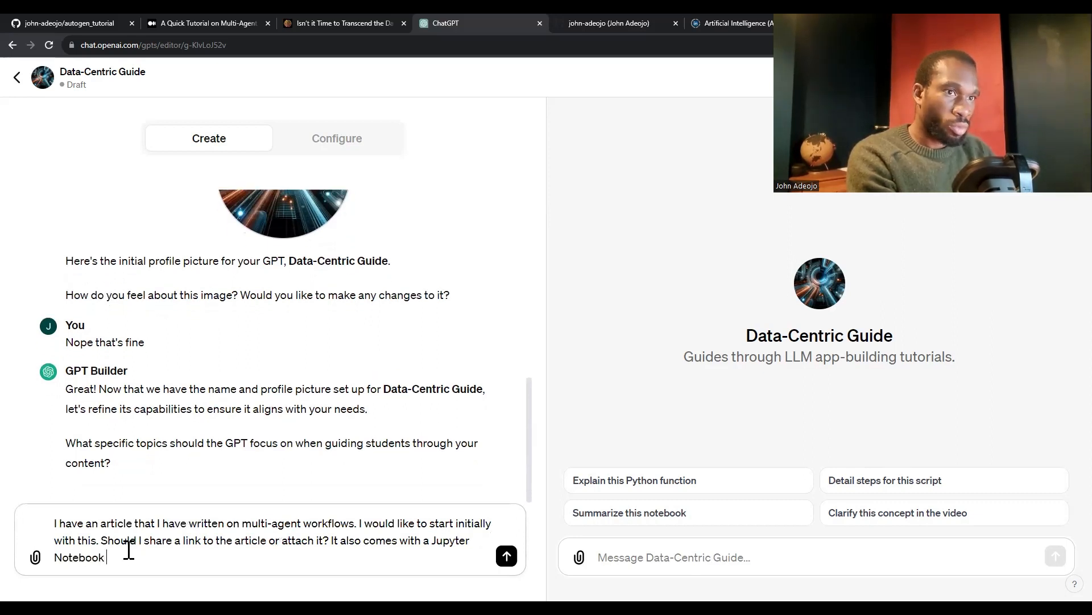
pyautogui.write('and A')
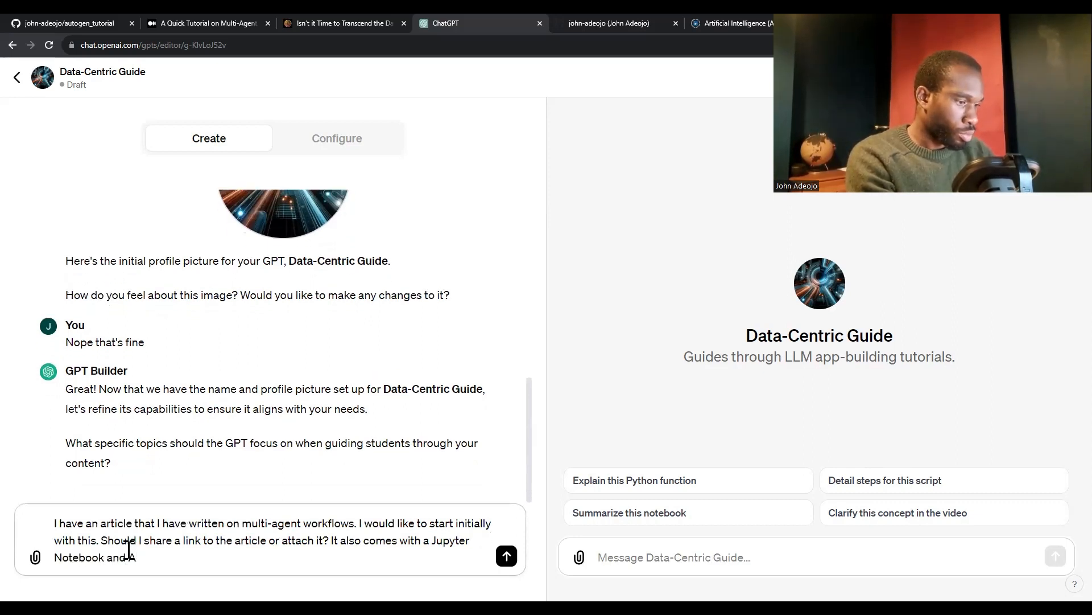
pyautogui.write(' YouTube video')
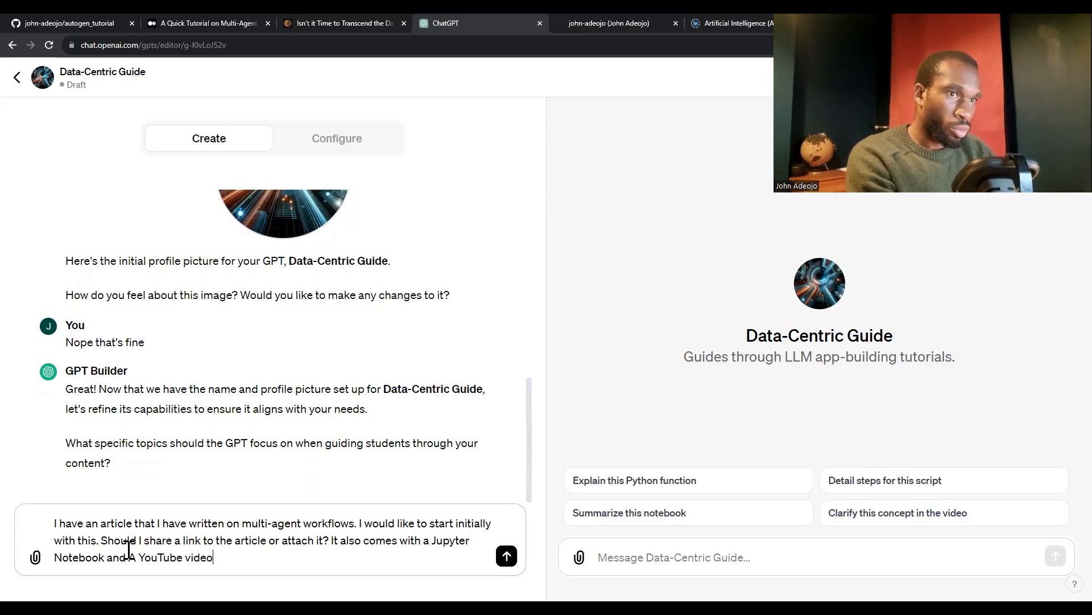
pyautogui.write(', for whic')
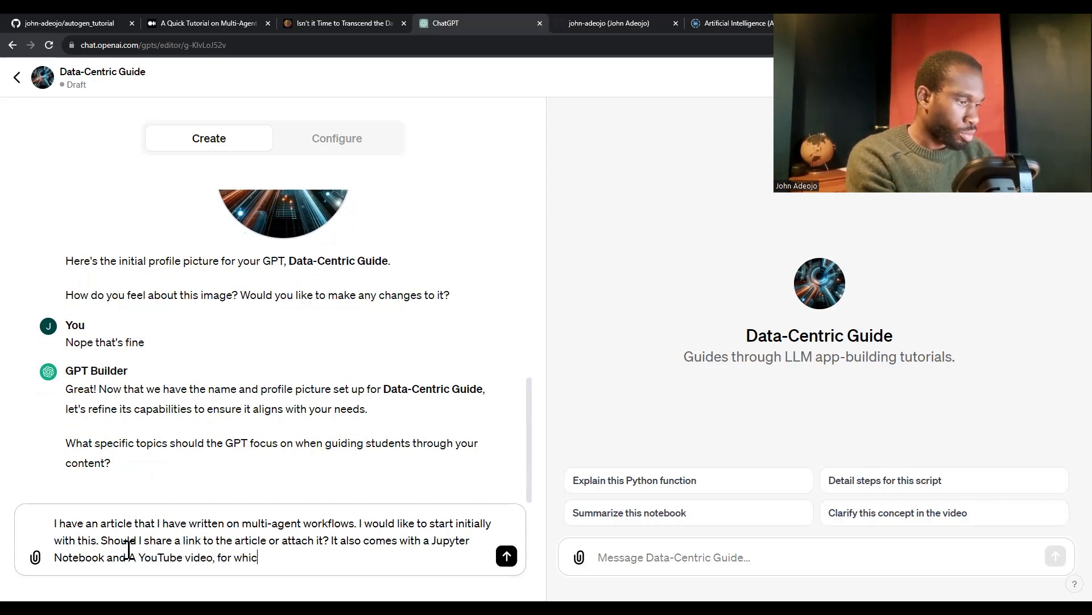
pyautogui.write('h a transcription')
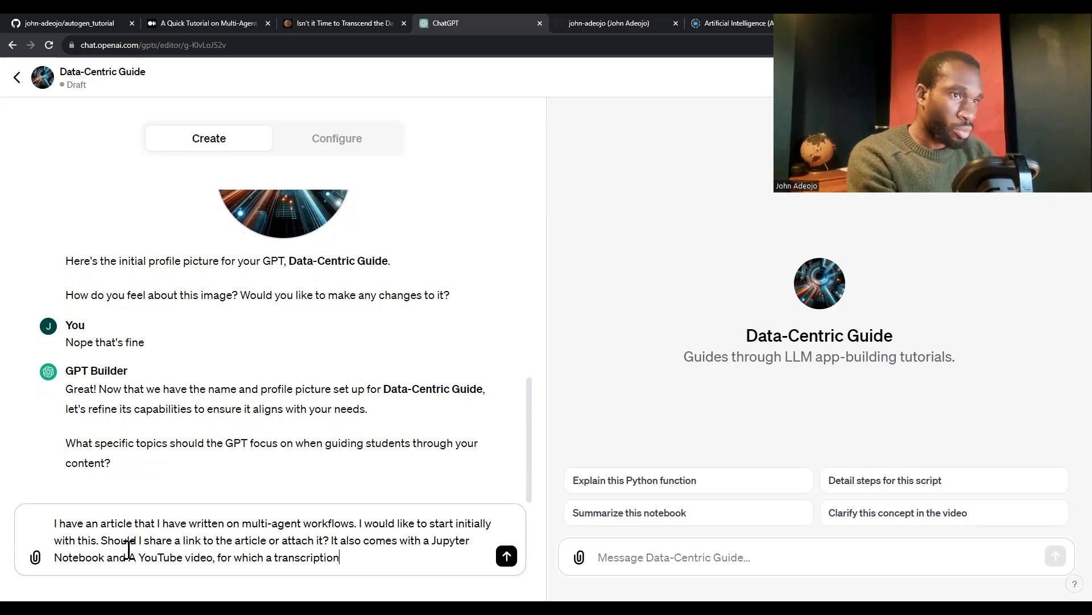
pyautogui.write(' may be available.')
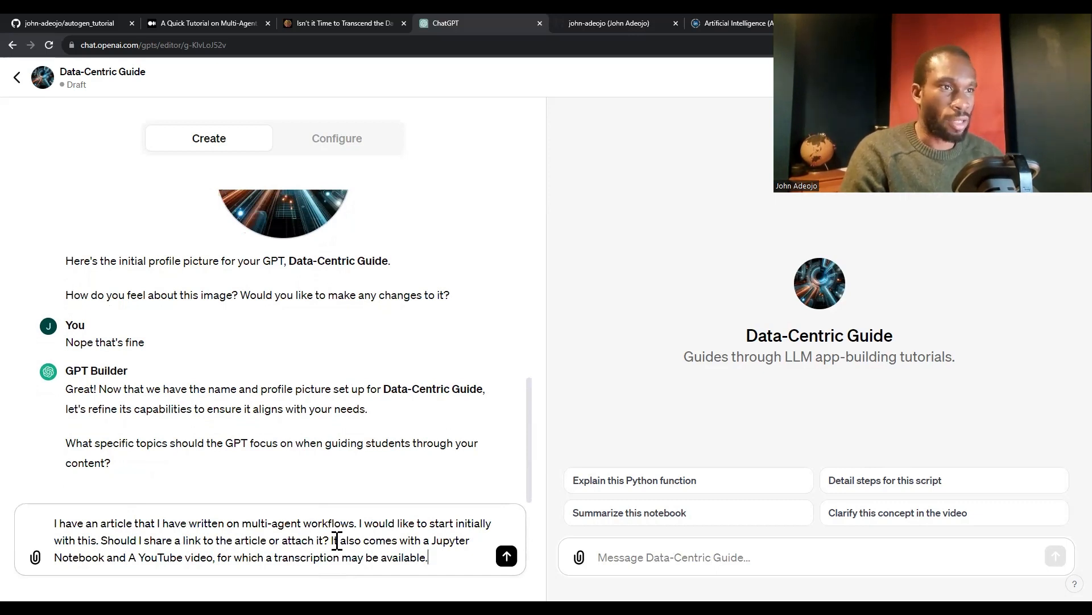
# Replace the word "Jupyter" in the draft with "Ipython"
pyautogui.doubleClick(458, 543)
pyautogui.press('BackSpace')
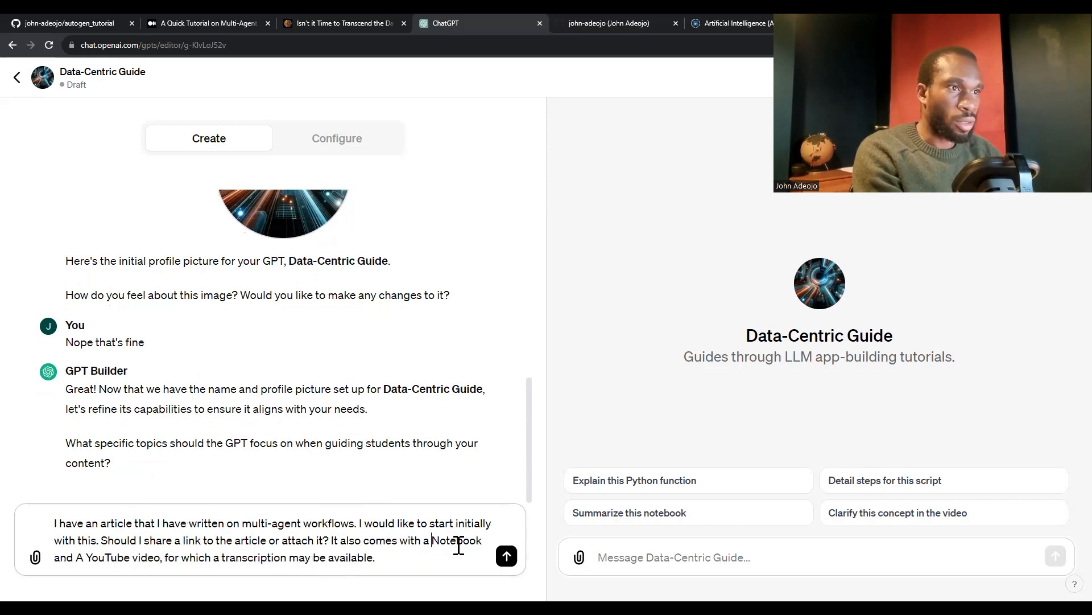
pyautogui.write('Ipython')
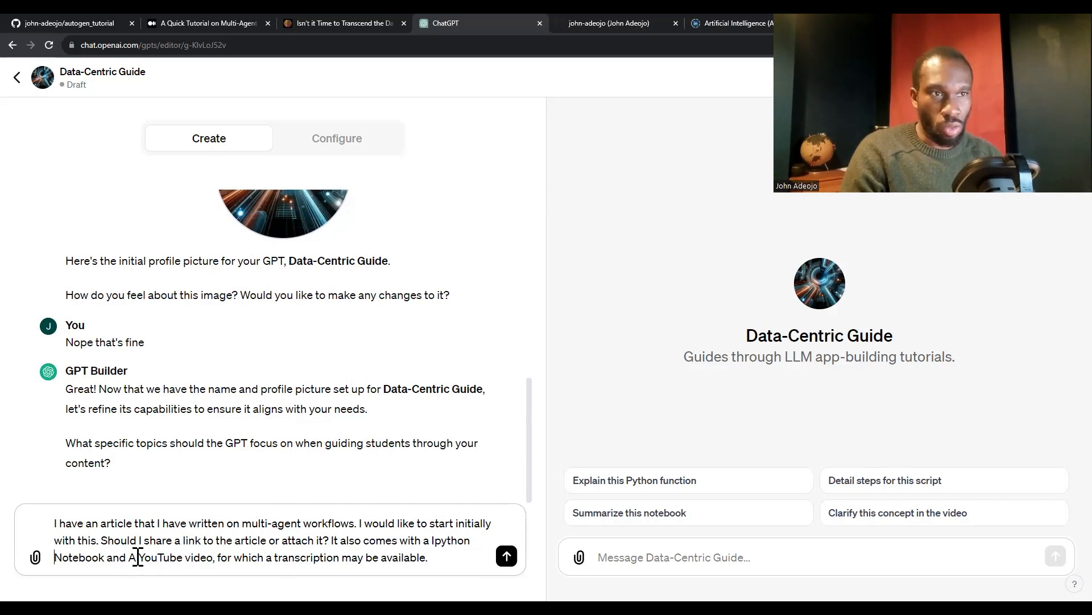
# Change the capital "A" before "YouTube" to lowercase and send the message to GPT Builder
pyautogui.click(138, 557)
pyautogui.press('BackSpace')
pyautogui.write('a')
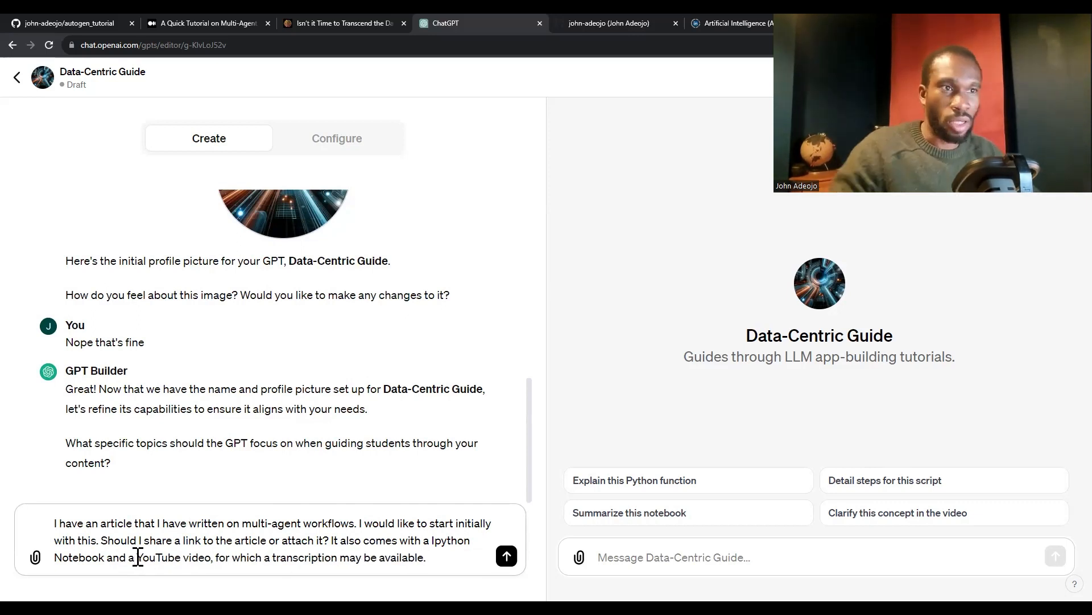
pyautogui.click(437, 556)
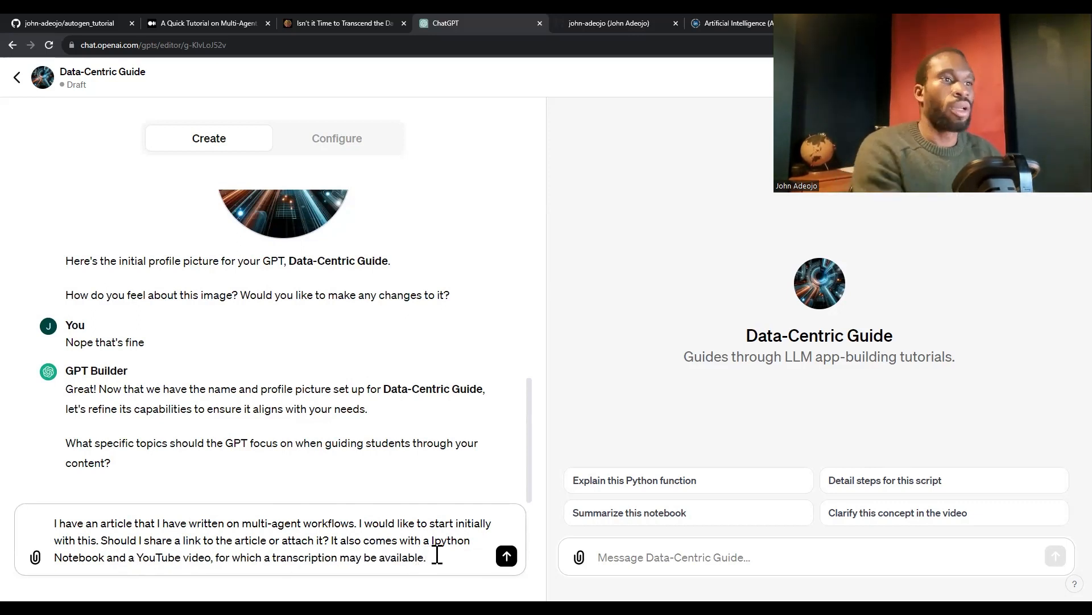
pyautogui.click(507, 556)
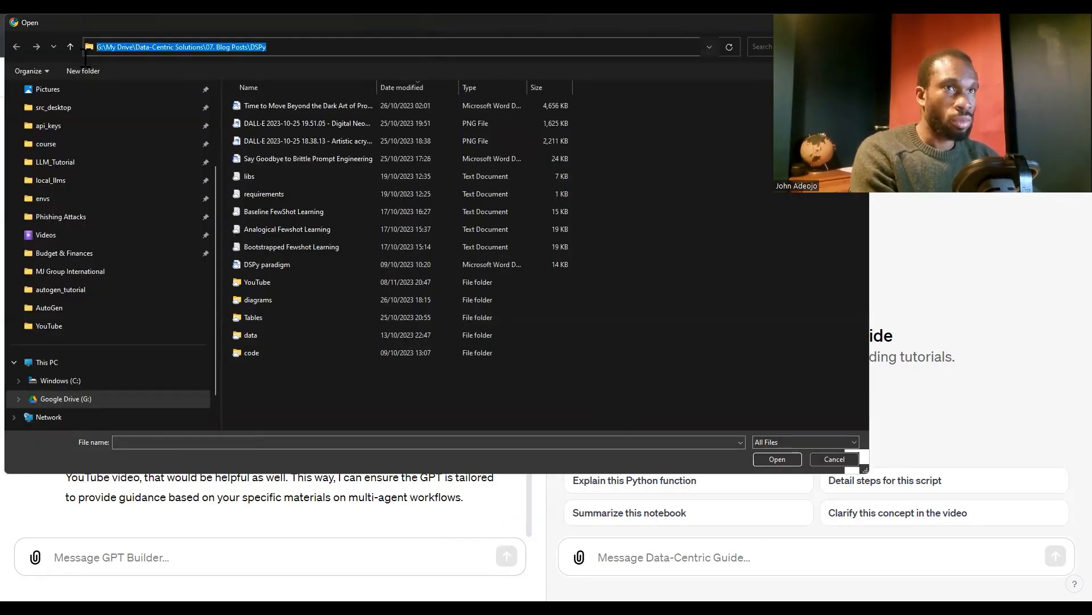
# Attach the 2023-11-08 "A-Quick-Tutorial-on-Multi-Agent-Workflows-with-AutoGen" HTML file from the Medium export's posts folder, listing the files in reverse name order
pyautogui.write('C:\\Users\\johna\\Downloads\\medium-export-8948d6e6104e9f6aece89fc87cbe7e7f97546c281439b976501ca690037dfb07.zip\\posts')
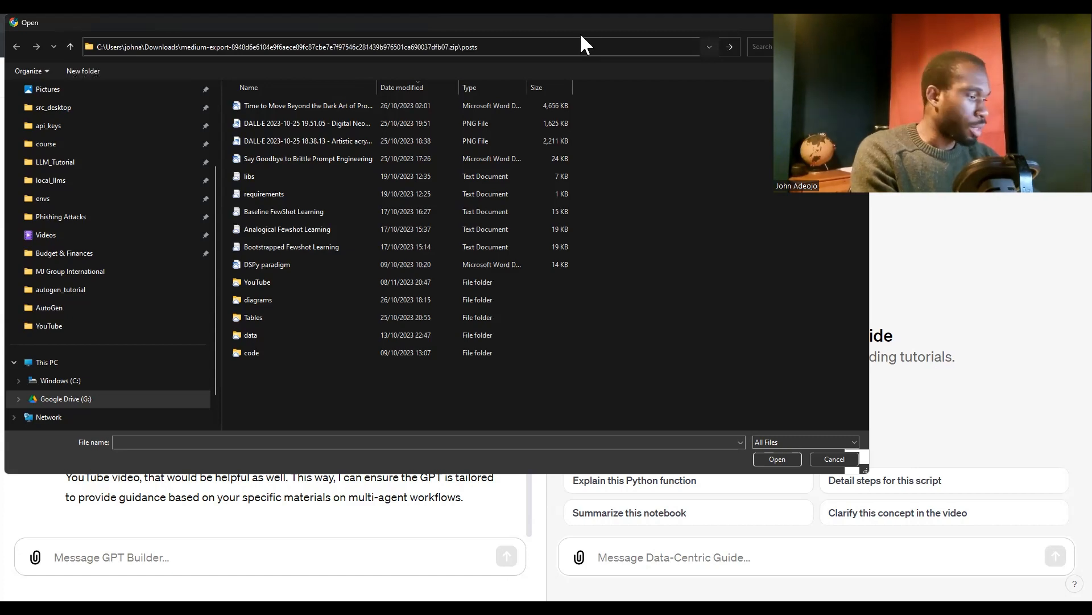
pyautogui.press('Return')
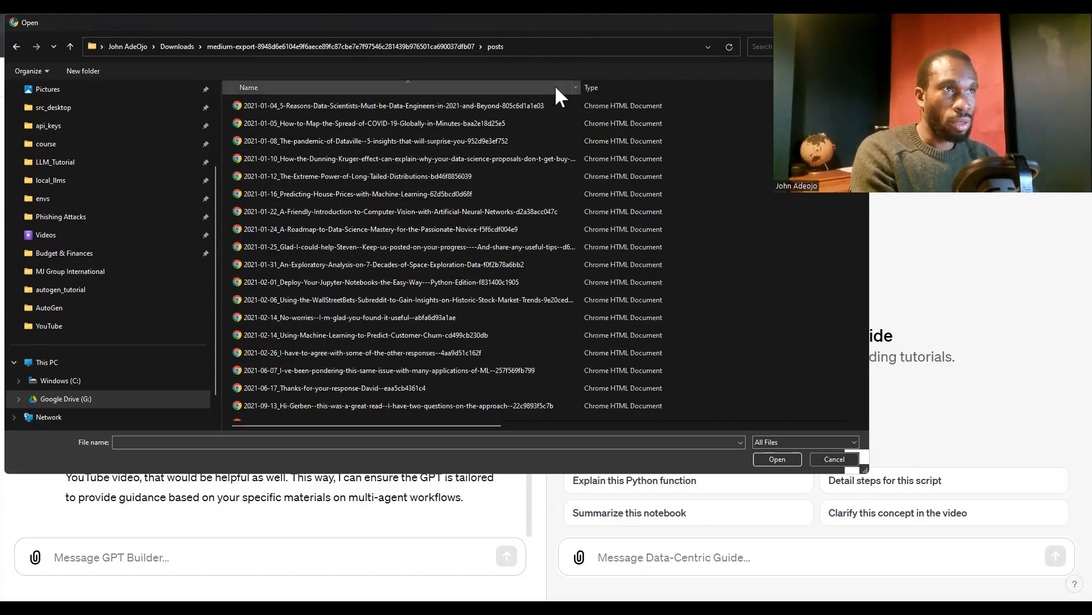
pyautogui.click(418, 83)
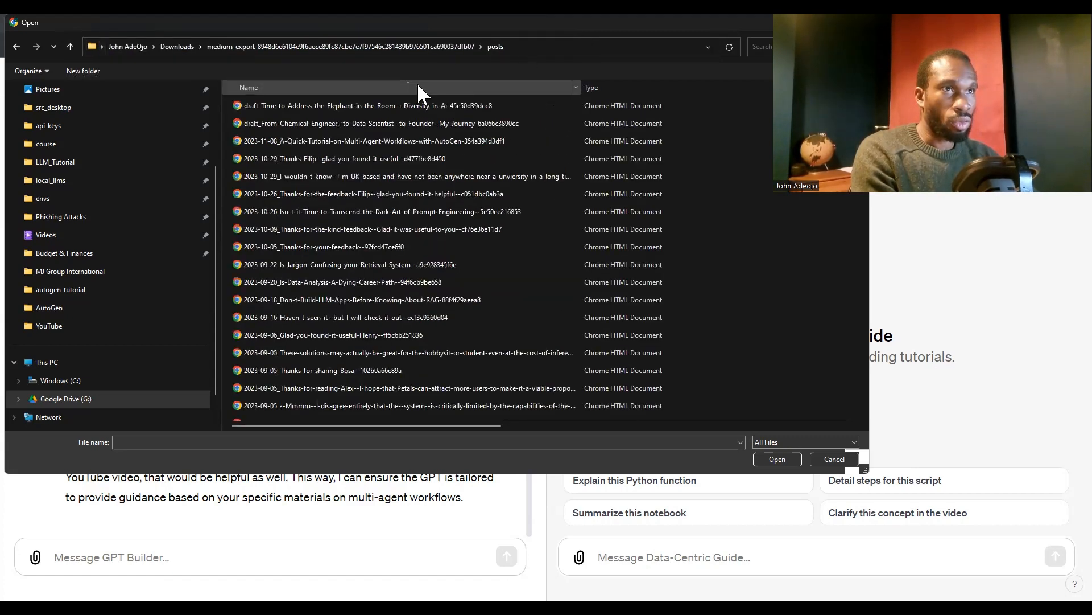
pyautogui.click(370, 143)
pyautogui.click(781, 460)
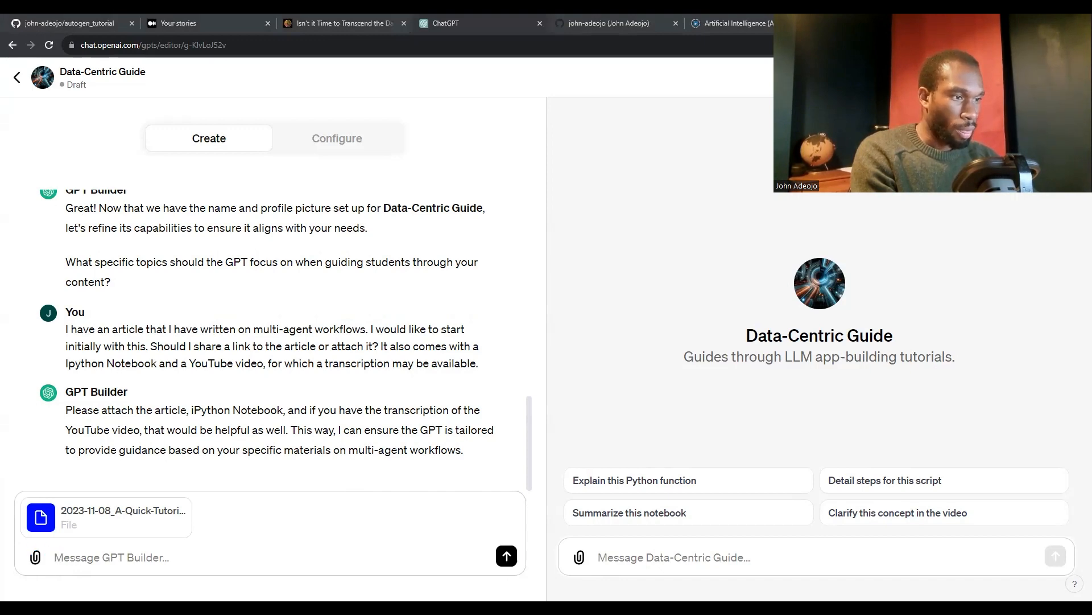
# Browse for another attachment in the folder G:\My Drive\Data-Centric Solutions\07. Blog Posts\AutoGen
pyautogui.click(35, 557)
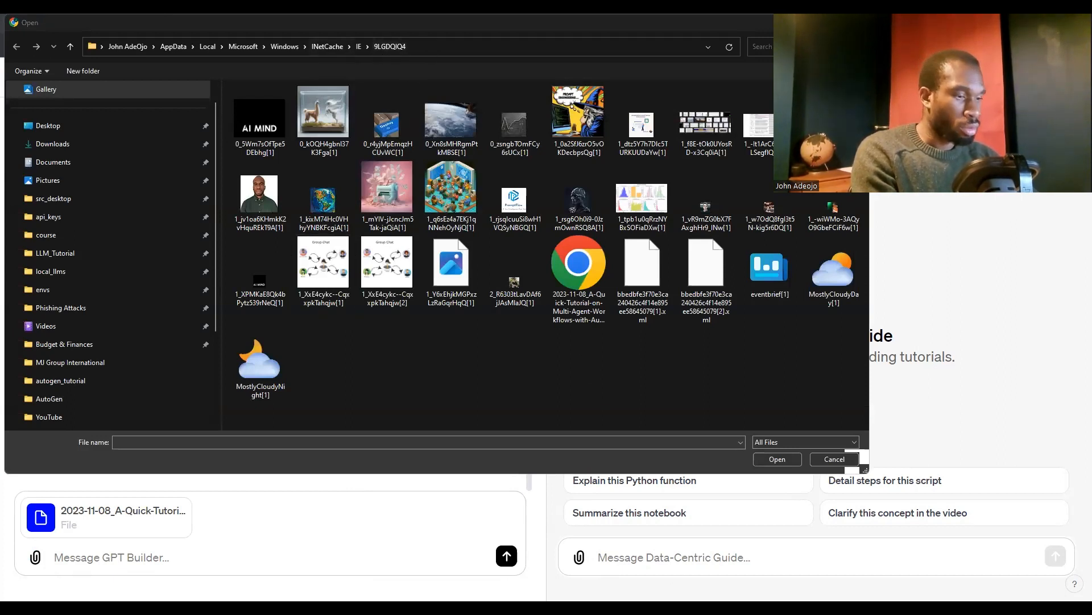
pyautogui.click(463, 50)
pyautogui.click(465, 54)
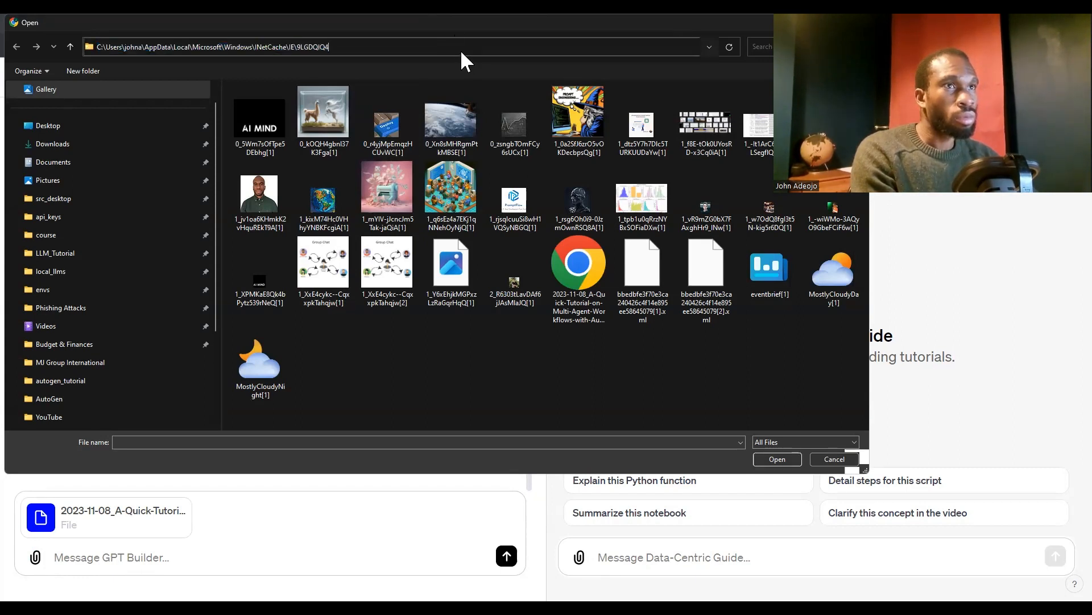
pyautogui.click(460, 50)
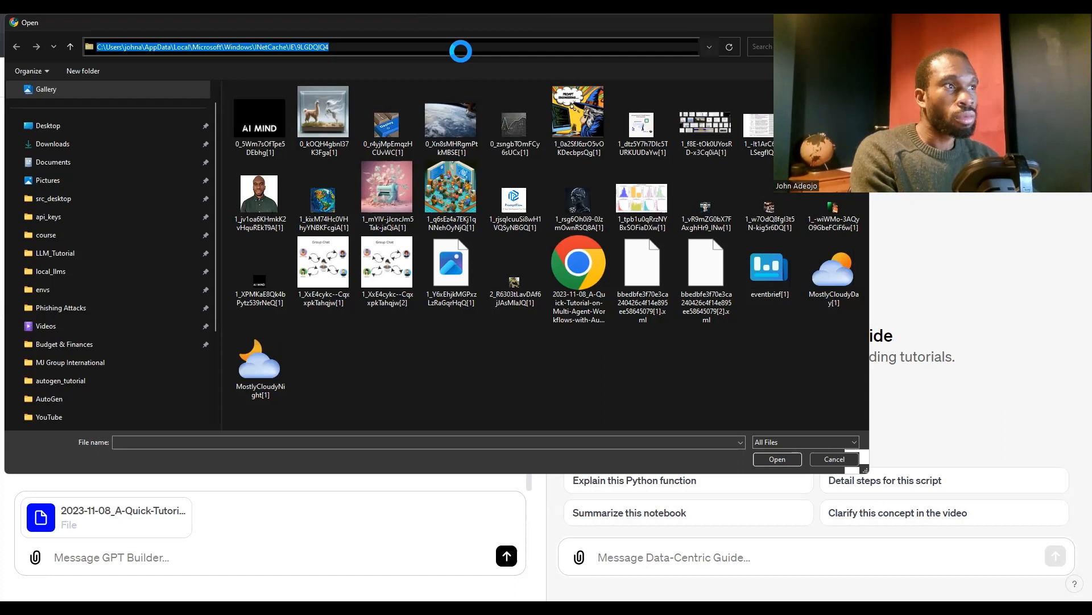
pyautogui.click(462, 52)
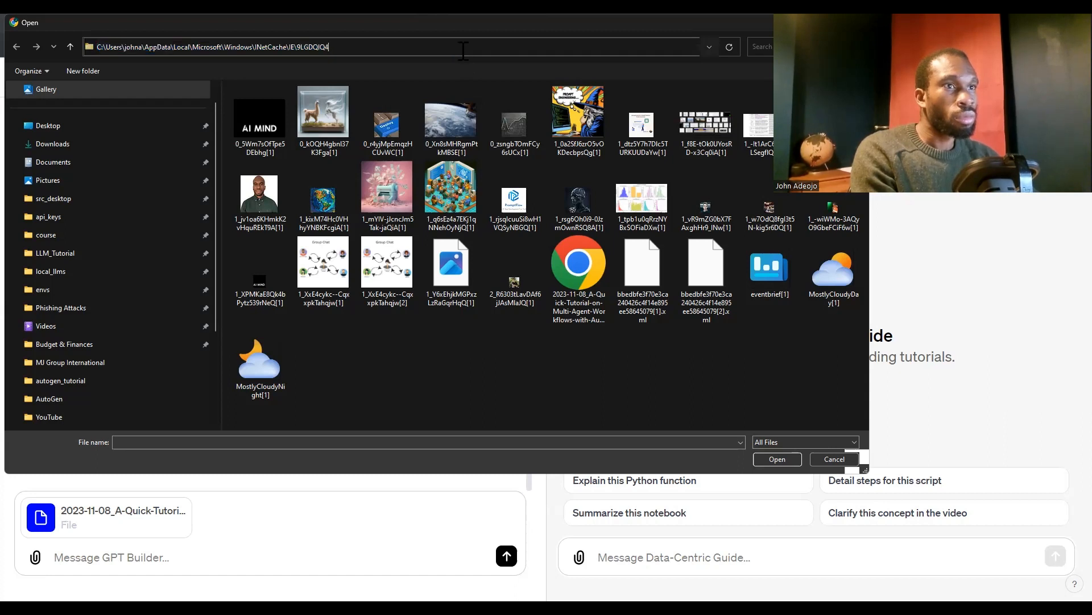
pyautogui.doubleClick(462, 48)
pyautogui.hotkey('ctrl', 'a')
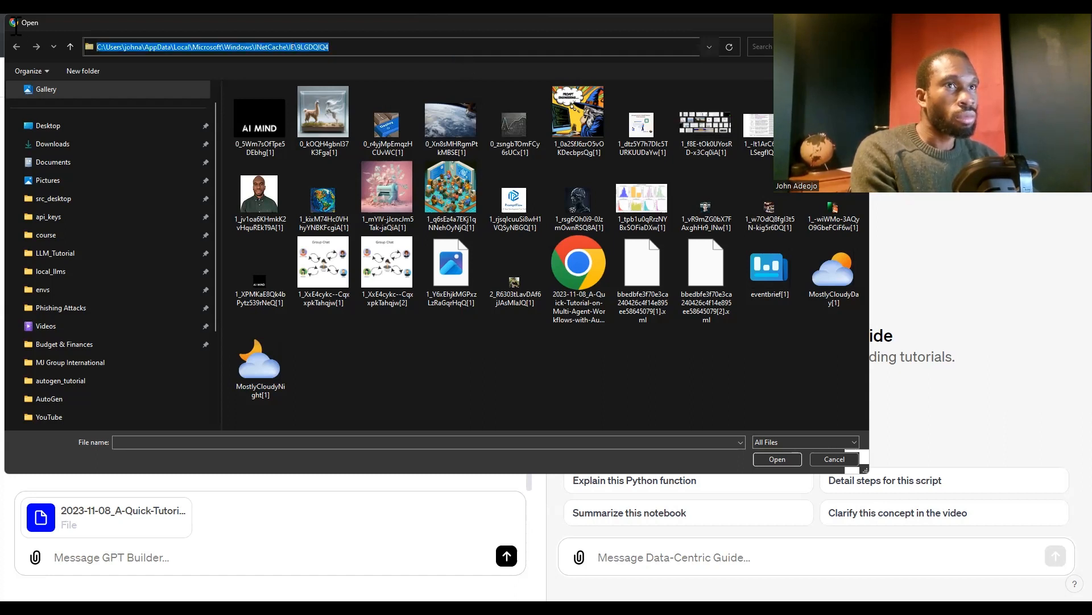
pyautogui.write('G:\\My Drive\\Data-Centric Solutions\\07. Blog Posts\\AutoGen')
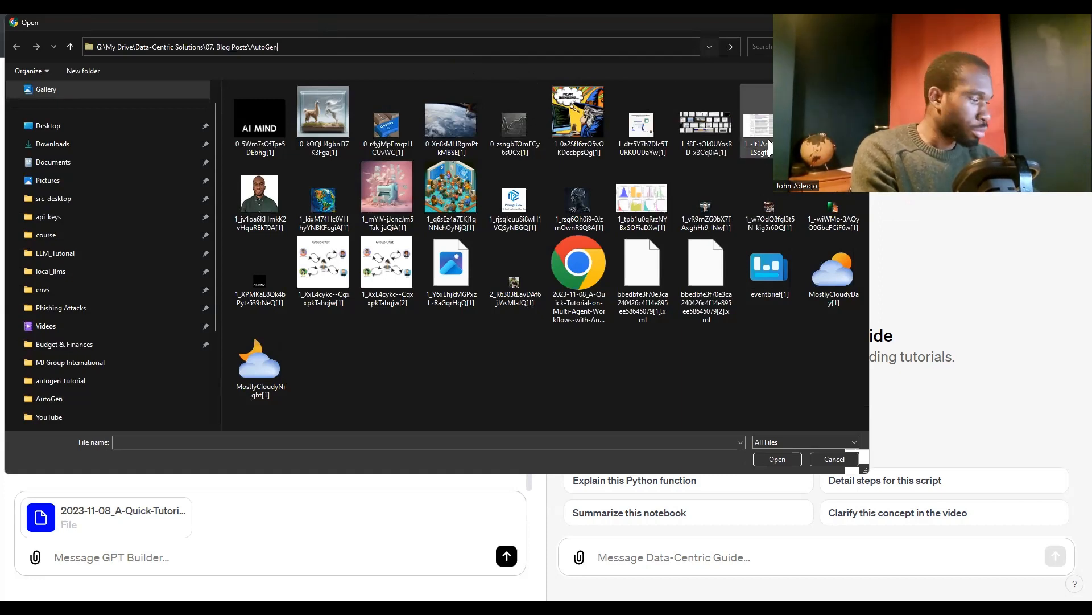
pyautogui.press('Return')
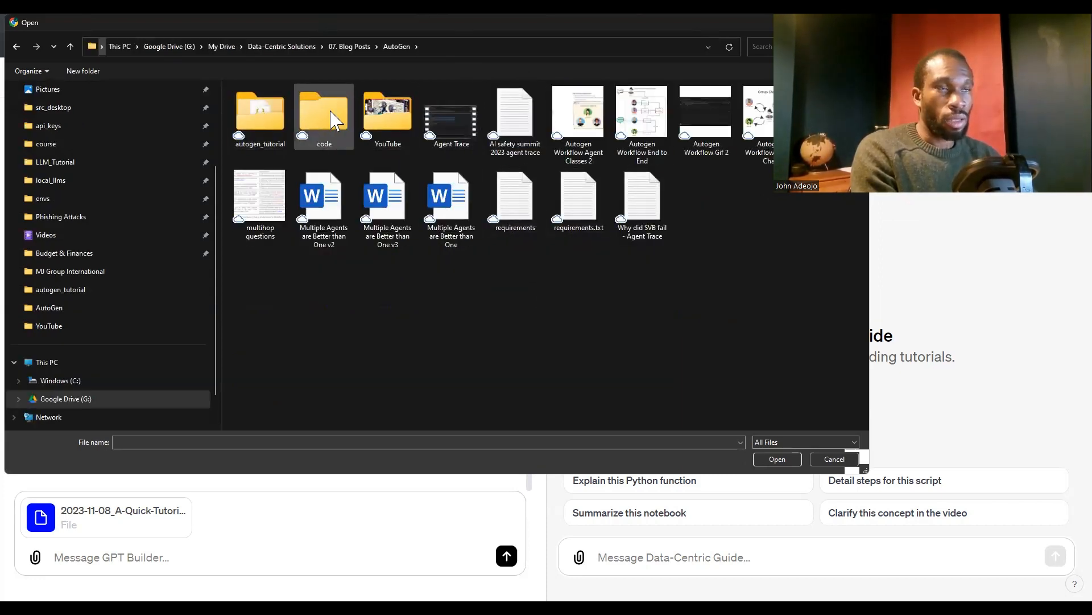
# Attach the autogen_tutorial_notebook file from the autogen_tutorial subfolder to the GPT Builder message
pyautogui.doubleClick(265, 125)
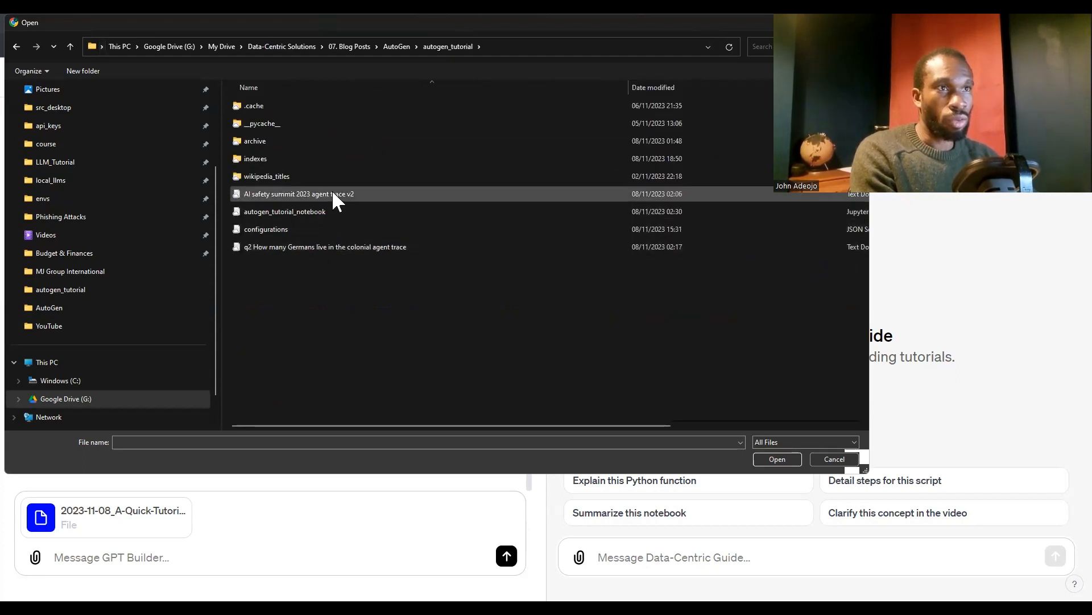
pyautogui.click(312, 213)
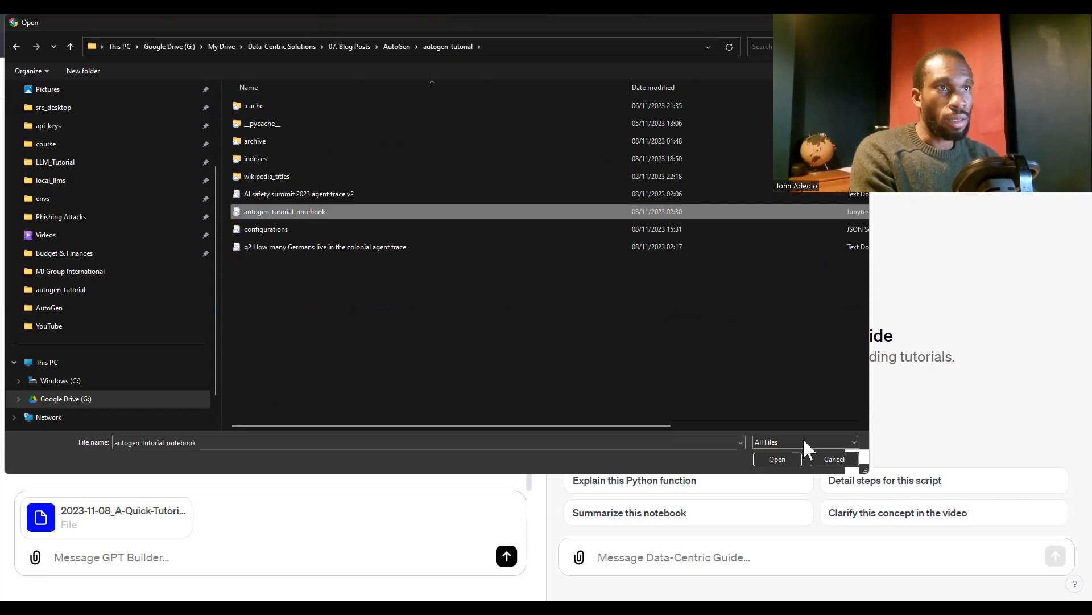
pyautogui.click(778, 459)
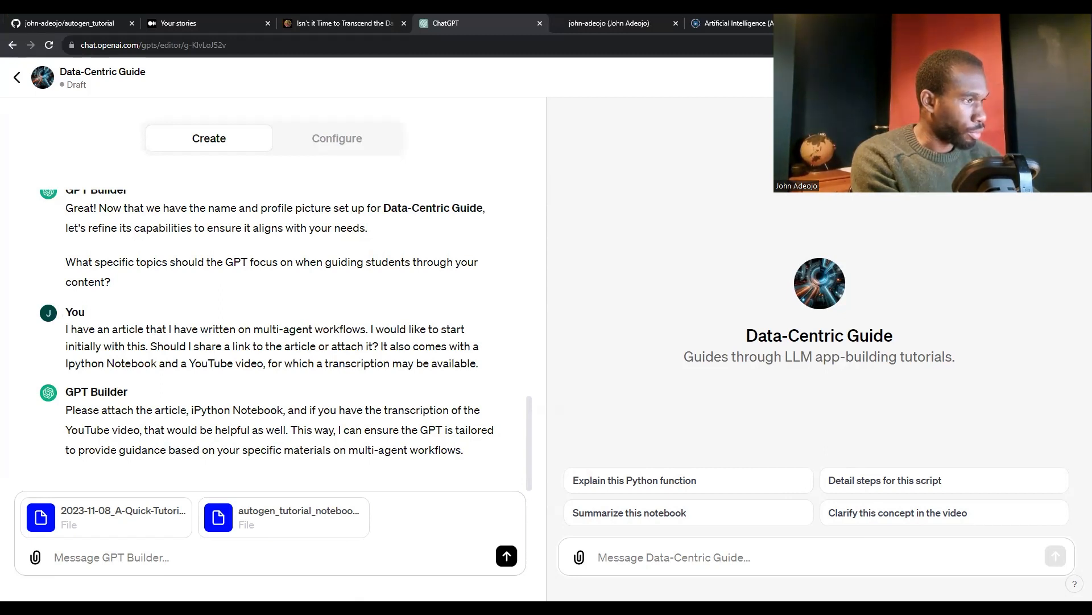
# Attach the autogen_tutorial_transcript file from the AutoGen folder's YouTube subfolder to the same message
pyautogui.click(37, 559)
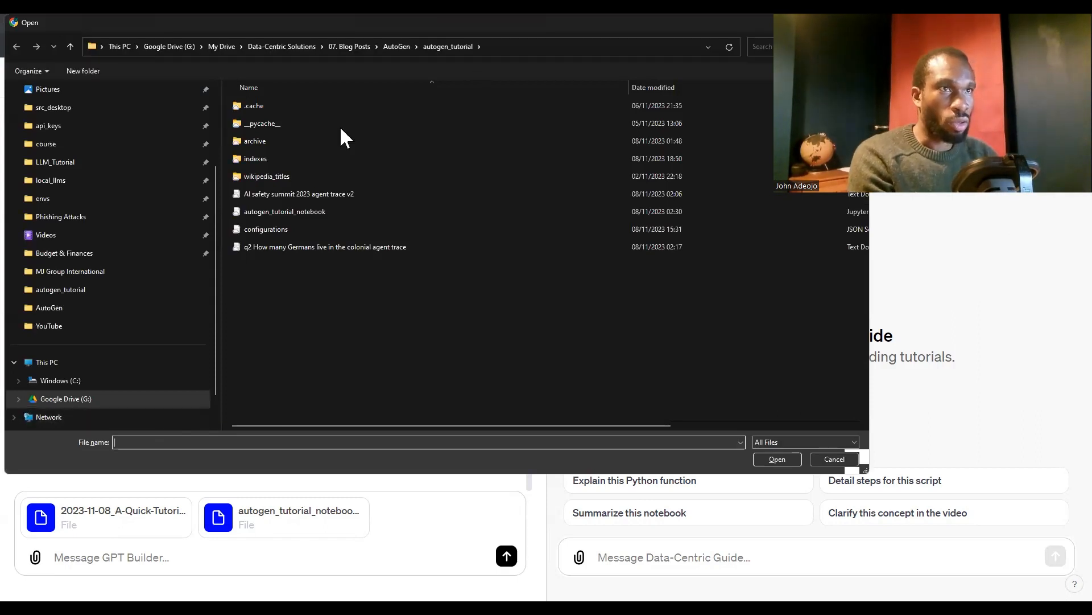
pyautogui.click(285, 157)
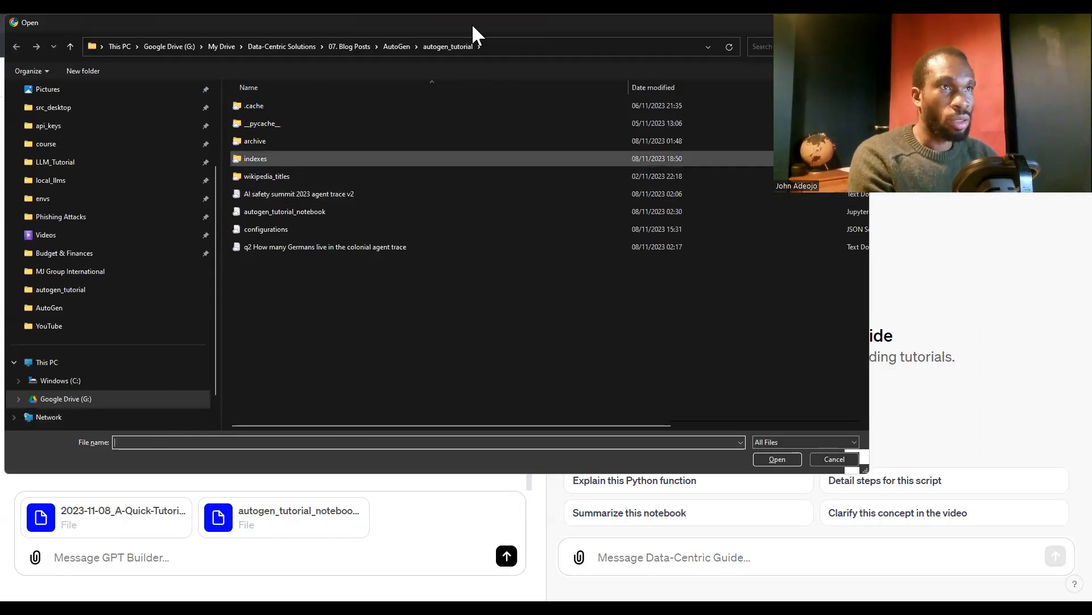
pyautogui.click(393, 45)
pyautogui.doubleClick(387, 122)
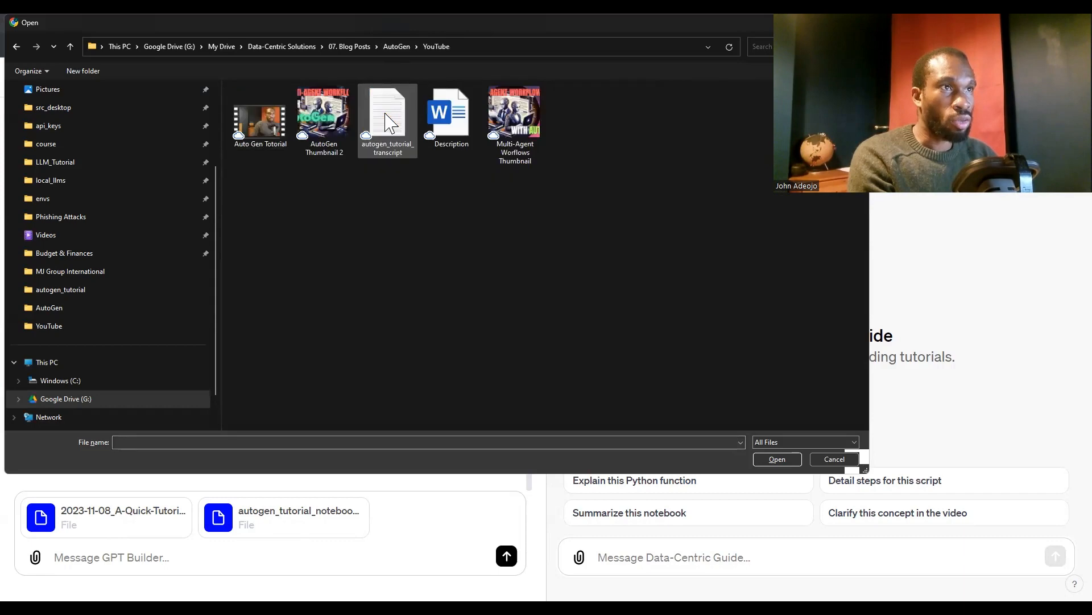
pyautogui.click(398, 126)
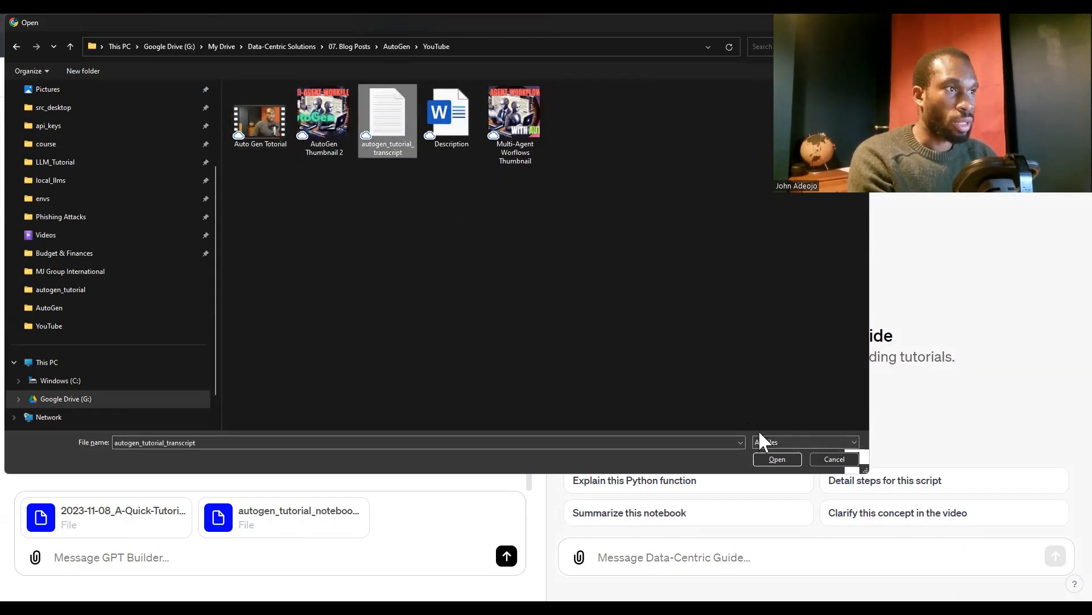
pyautogui.click(779, 460)
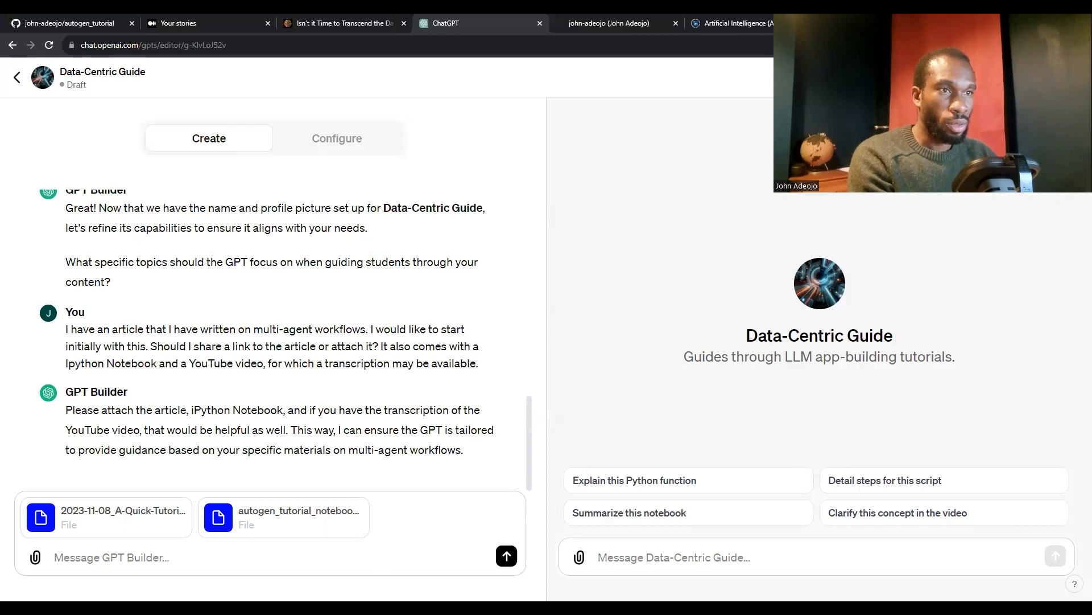
# Send the attachments to GPT Builder with the message "I have atatched all of the files."
pyautogui.click(199, 557)
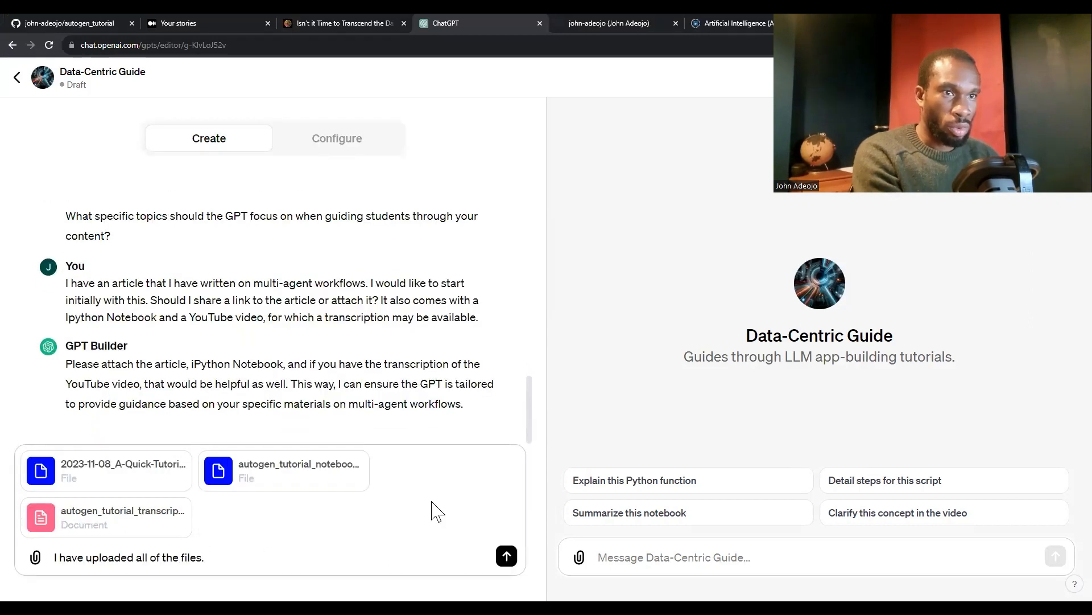
pyautogui.doubleClick(114, 556)
pyautogui.write('atatche')
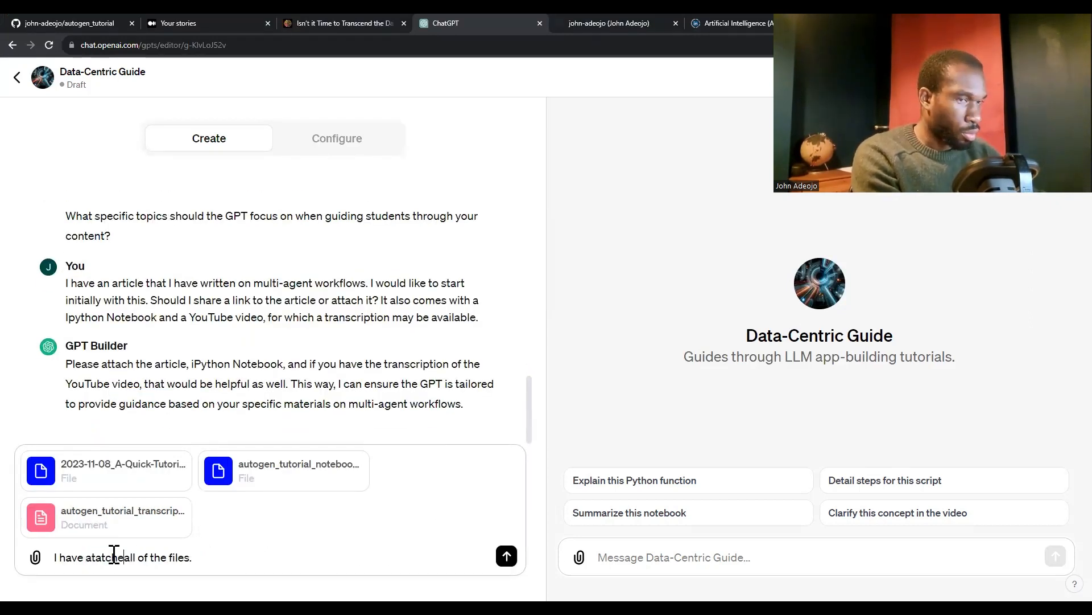
pyautogui.write('d')
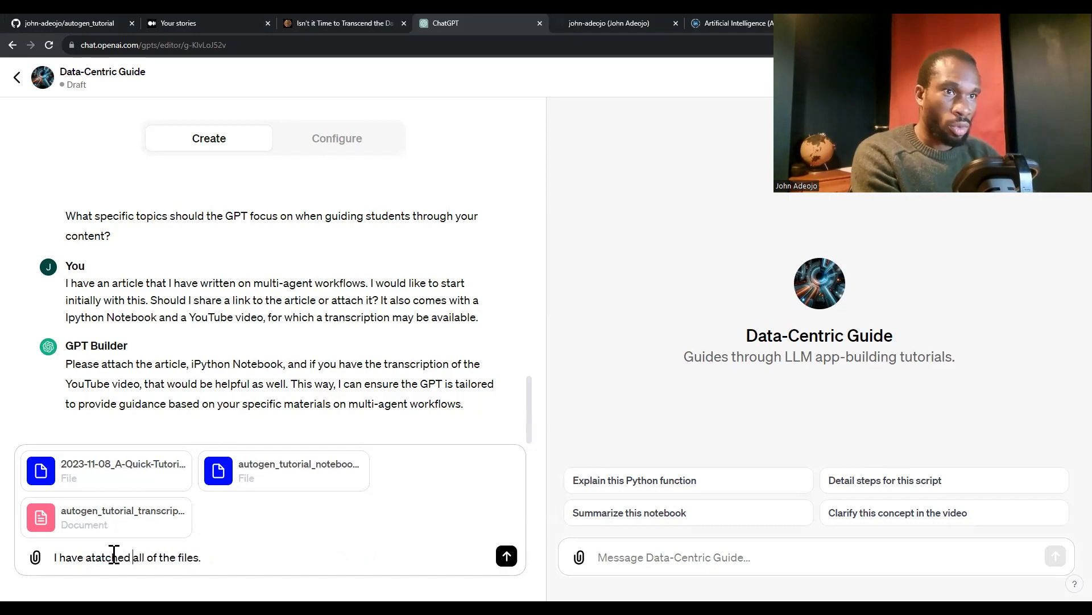
pyautogui.click(507, 556)
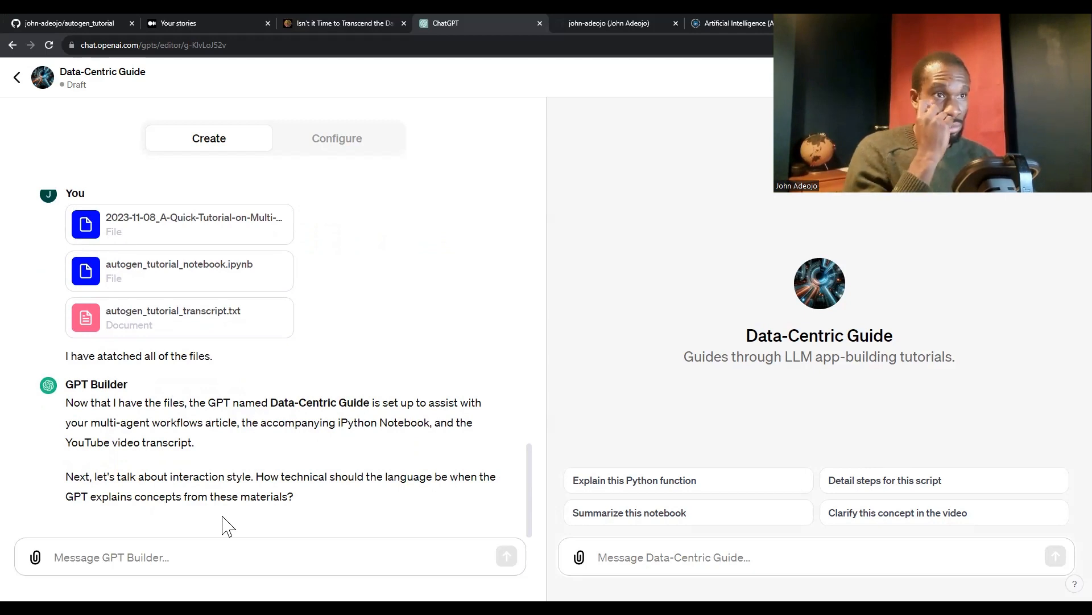
# Start the reply to GPT Builder's question about technical language with "The language should"
pyautogui.click(119, 550)
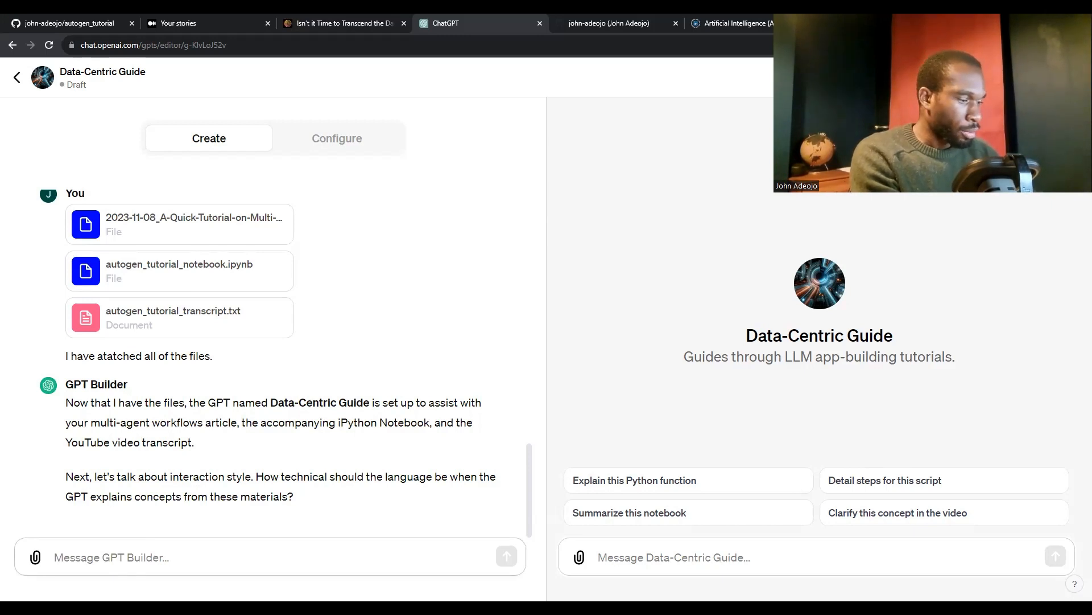
pyautogui.write('I')
pyautogui.press('BackSpace')
pyautogui.write('The ')
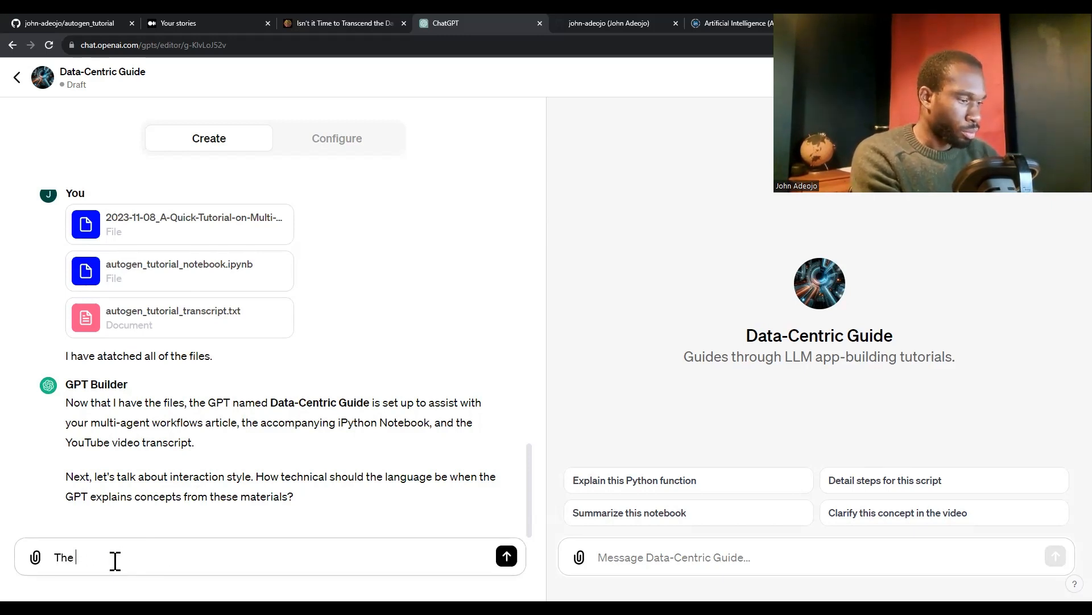
pyautogui.write('language should be')
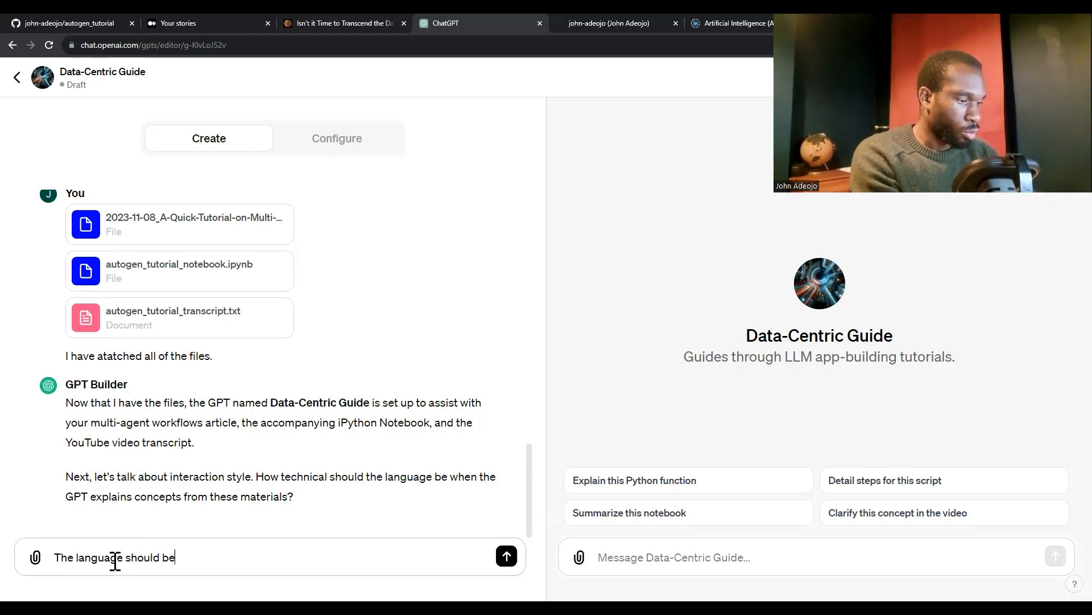
pyautogui.write(' suitable for ')
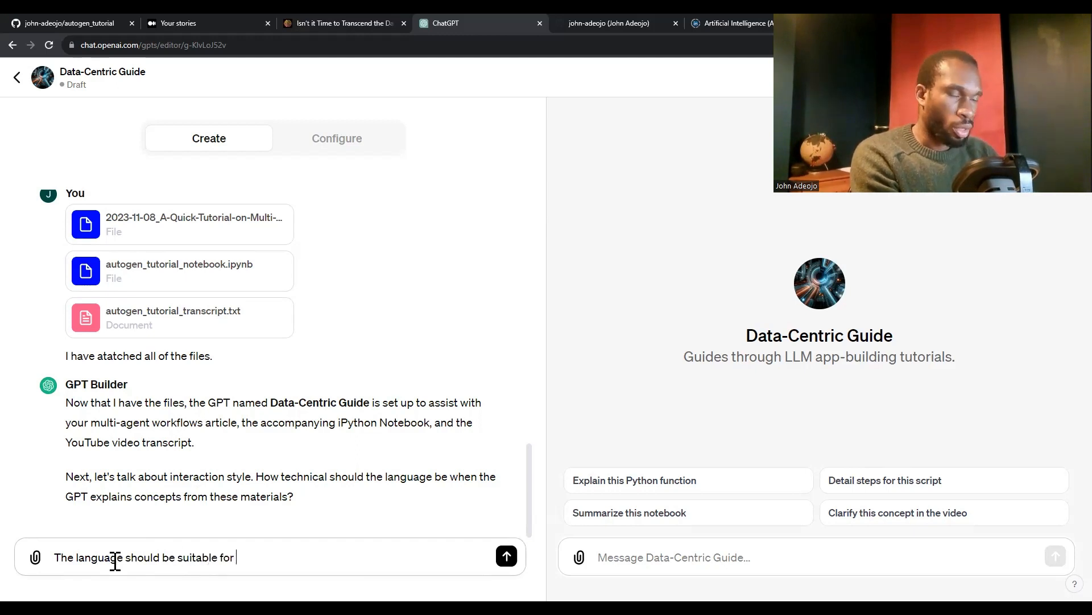
pyautogui.write('a techn')
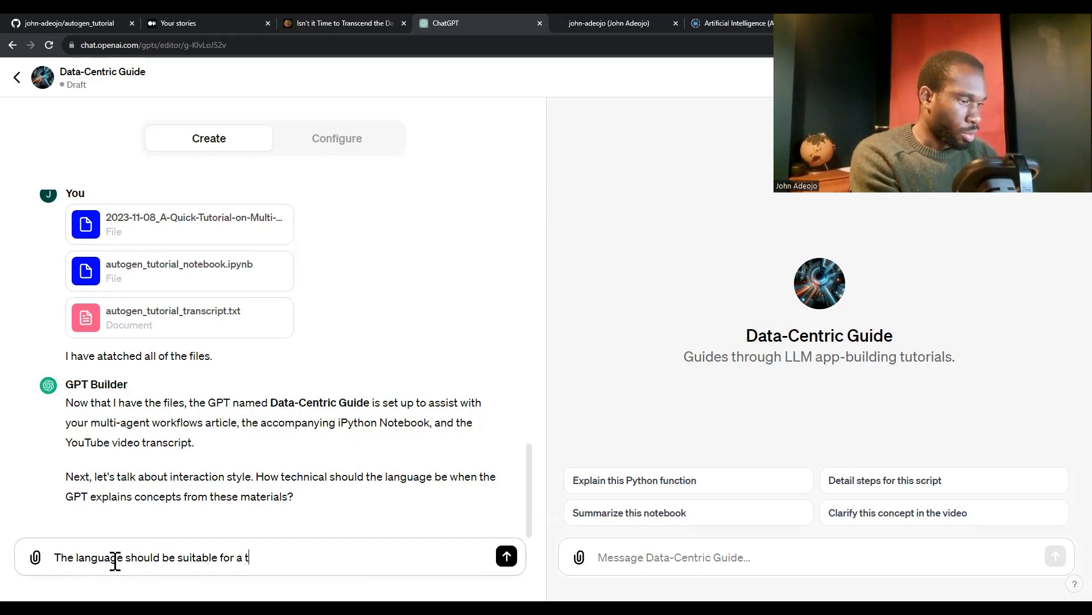
pyautogui.press('BackSpace')
pyautogui.press('BackSpace')
pyautogui.press('BackSpace')
pyautogui.press('BackSpace')
pyautogui.press('BackSpace')
pyautogui.press('BackSpace')
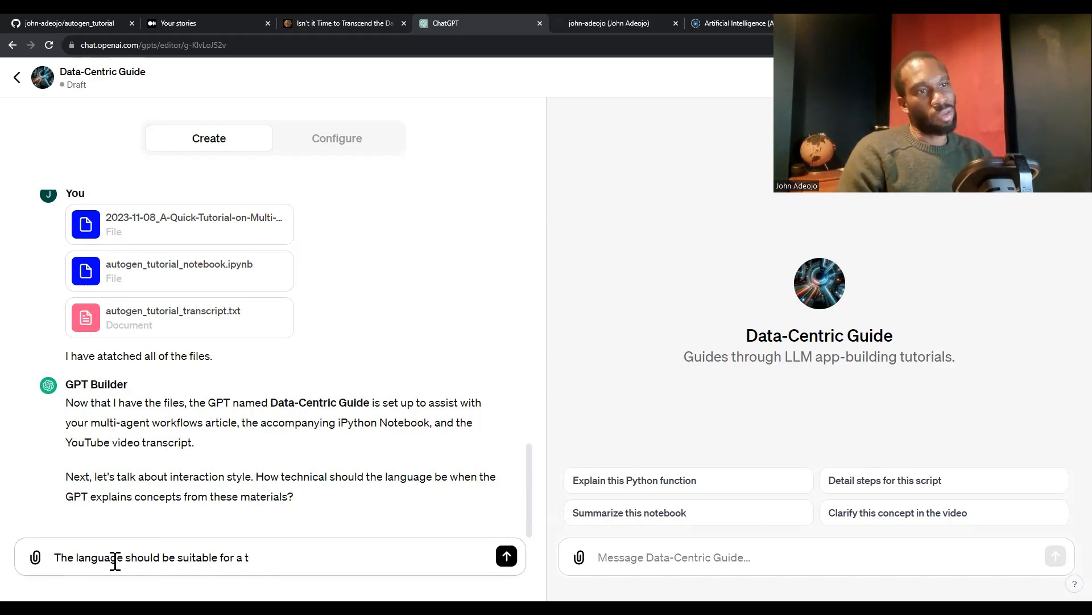
pyautogui.press('BackSpace')
pyautogui.press('BackSpace')
pyautogui.press('BackSpace')
pyautogui.press('BackSpace')
pyautogui.press('BackSpace')
pyautogui.press('BackSpace')
pyautogui.press('BackSpace')
pyautogui.press('BackSpace')
pyautogui.press('BackSpace')
pyautogui.press('BackSpace')
pyautogui.press('BackSpace')
pyautogui.press('BackSpace')
pyautogui.press('BackSpace')
pyautogui.press('BackSpace')
pyautogui.press('BackSpace')
pyautogui.press('BackSpace')
pyautogui.press('BackSpace')
pyautogui.press('BackSpace')
pyautogui.press('BackSpace')
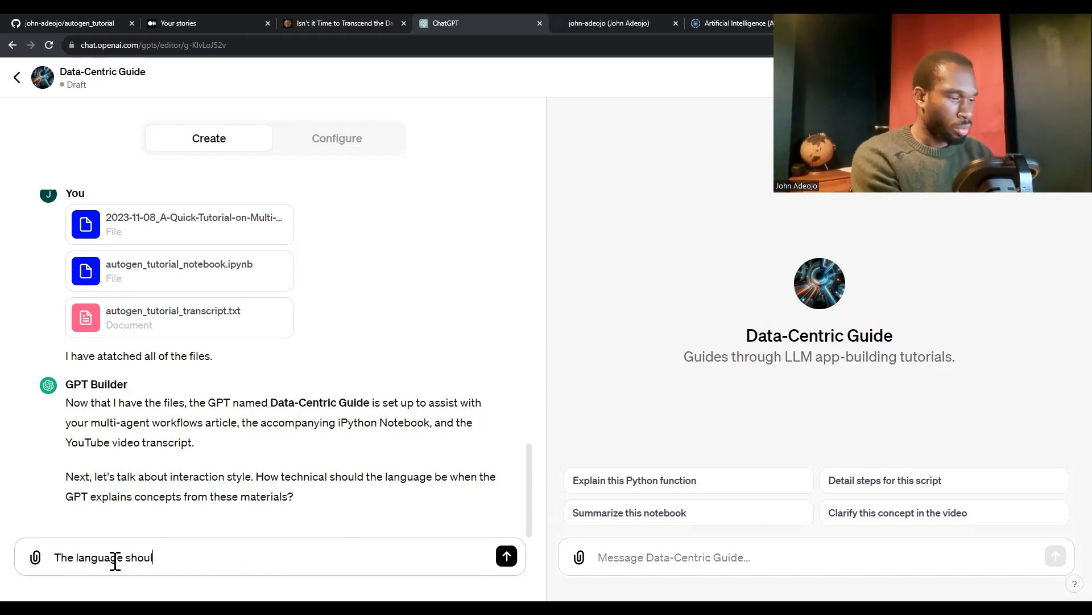
# Complete the opening of the draft reply so that it reads "The language should be"
pyautogui.write('d be')
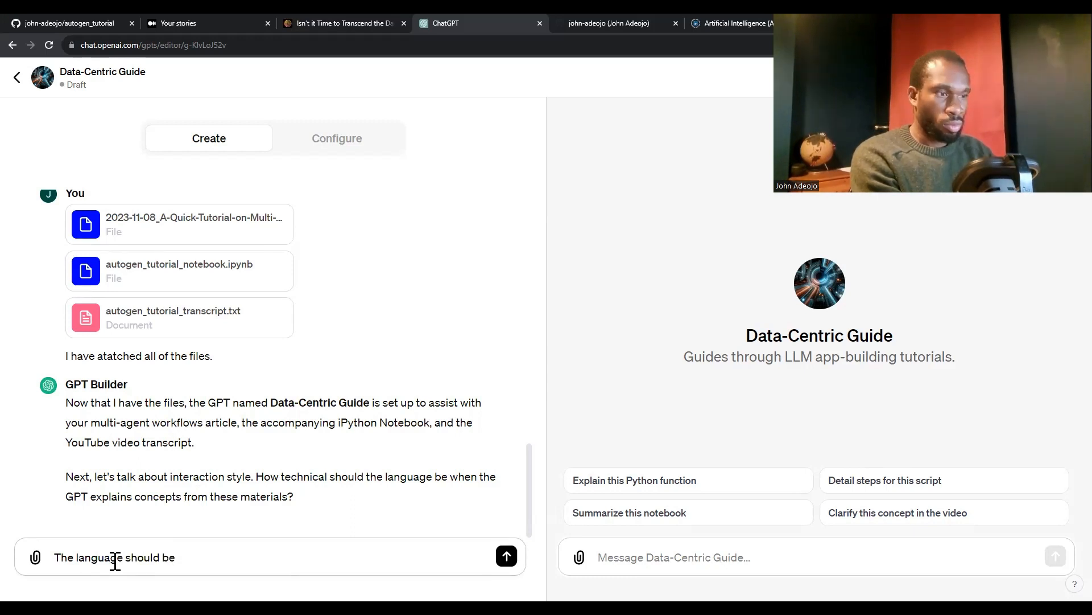
pyautogui.write(' clear')
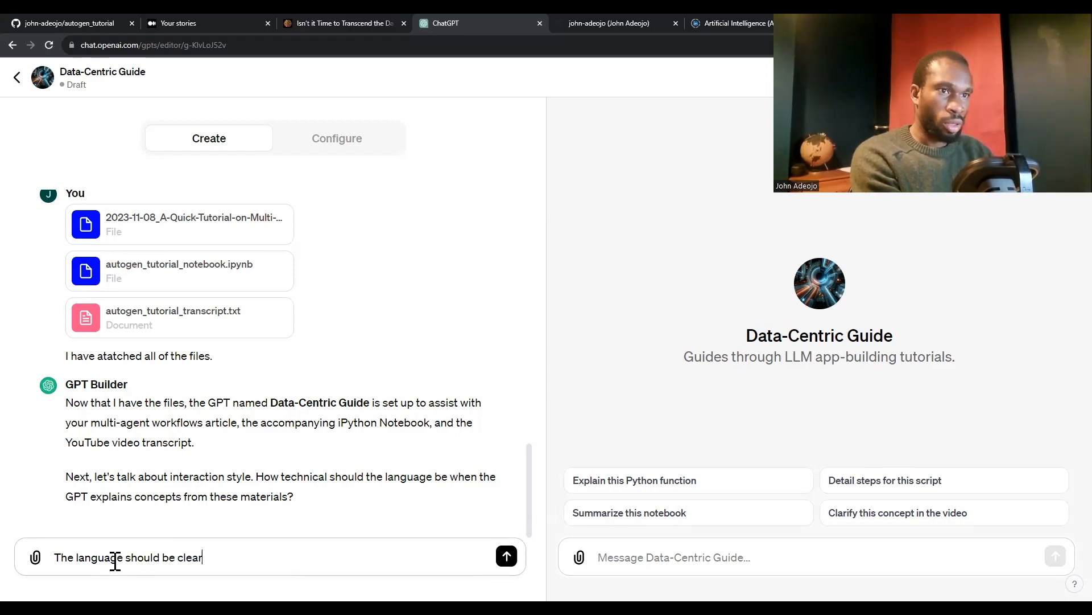
pyautogui.write(',')
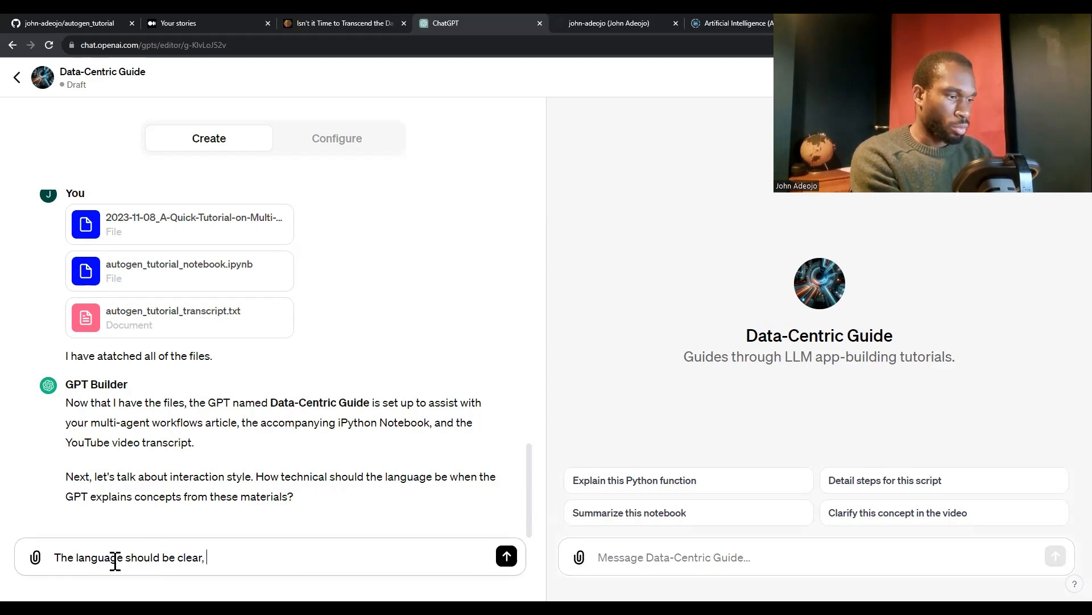
pyautogui.write(' a')
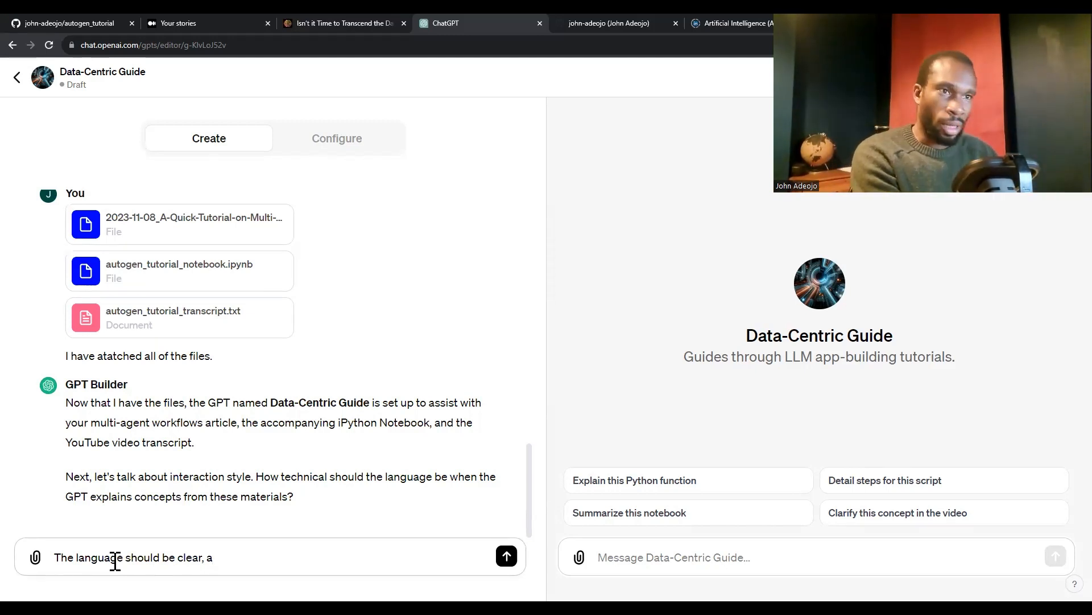
pyautogui.press('BackSpace')
pyautogui.press('BackSpace')
pyautogui.press('BackSpace')
pyautogui.press('BackSpace')
pyautogui.press('BackSpace')
pyautogui.press('BackSpace')
pyautogui.press('BackSpace')
pyautogui.press('BackSpace')
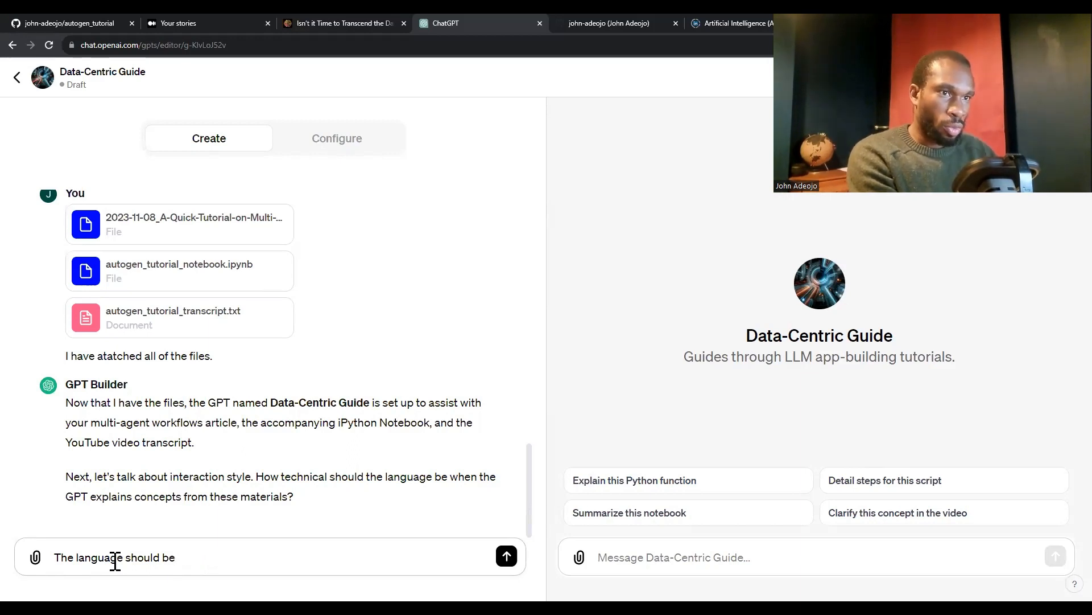
# Complete and send the reply "The language should be relatively technical, about the same level as the article."
pyautogui.write('relatively ')
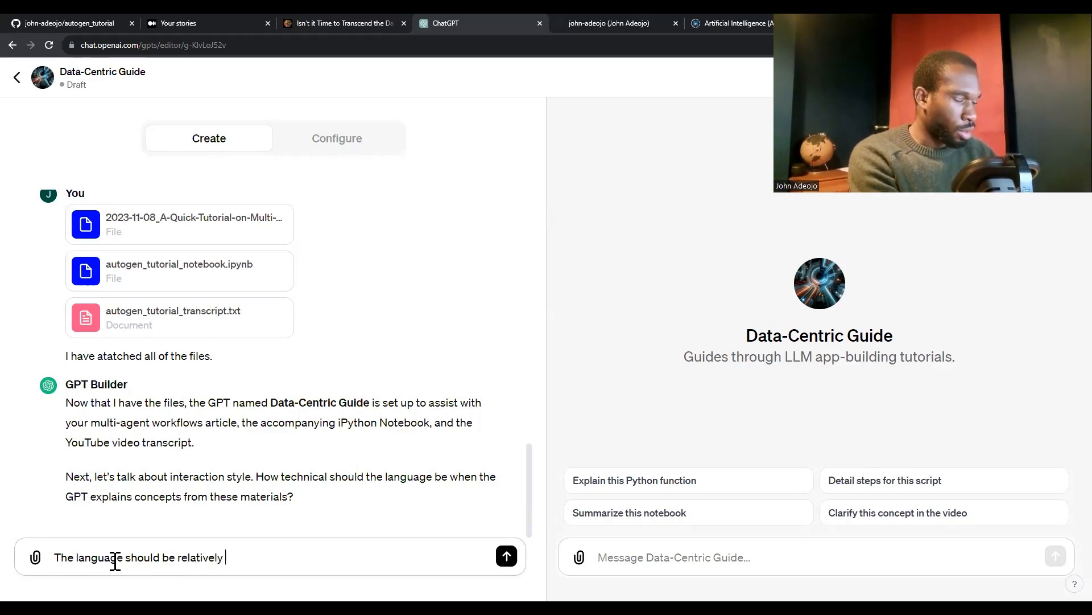
pyautogui.write('technical,')
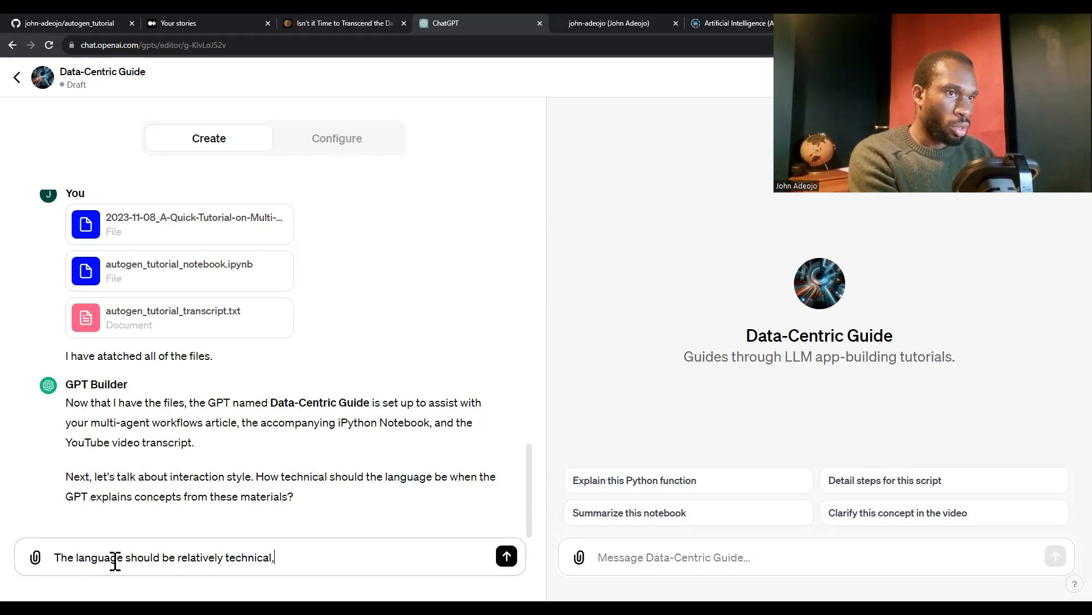
pyautogui.write(' ab')
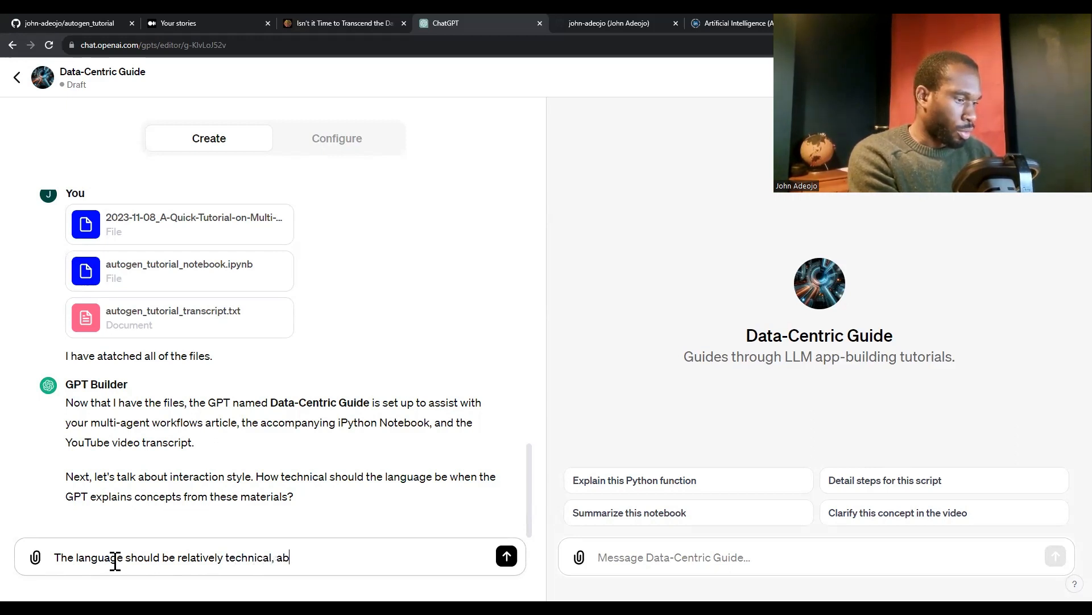
pyautogui.write('out the same level as the w')
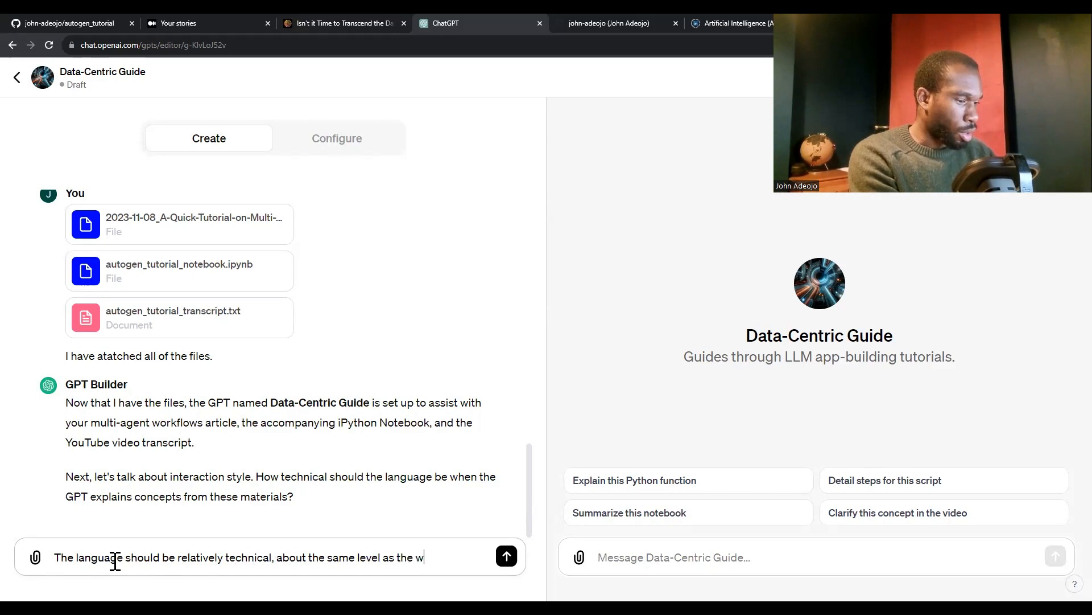
pyautogui.press('BackSpace')
pyautogui.write('art')
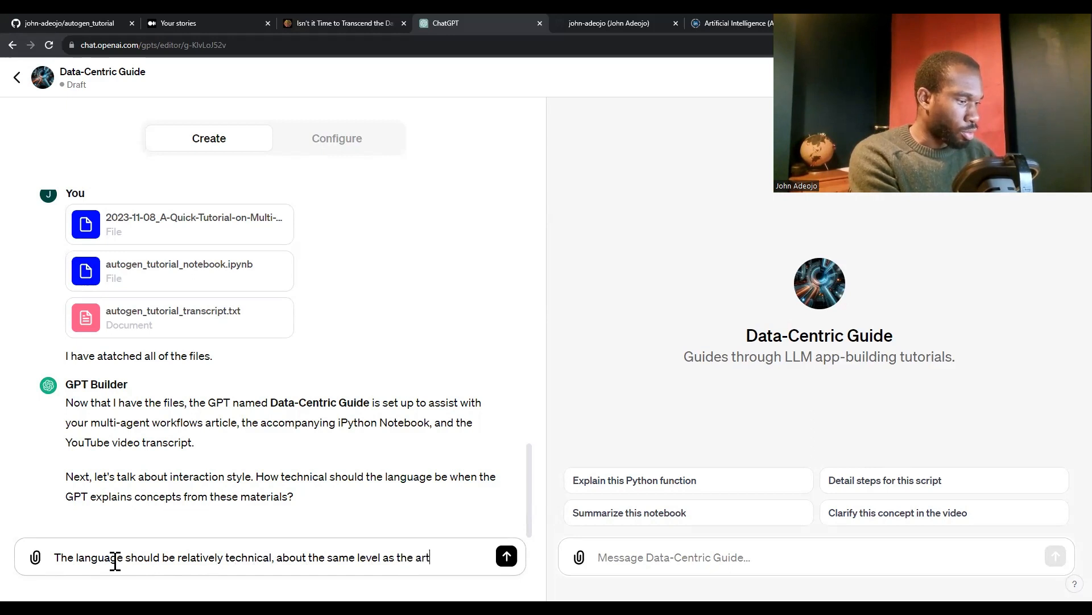
pyautogui.write('icle.')
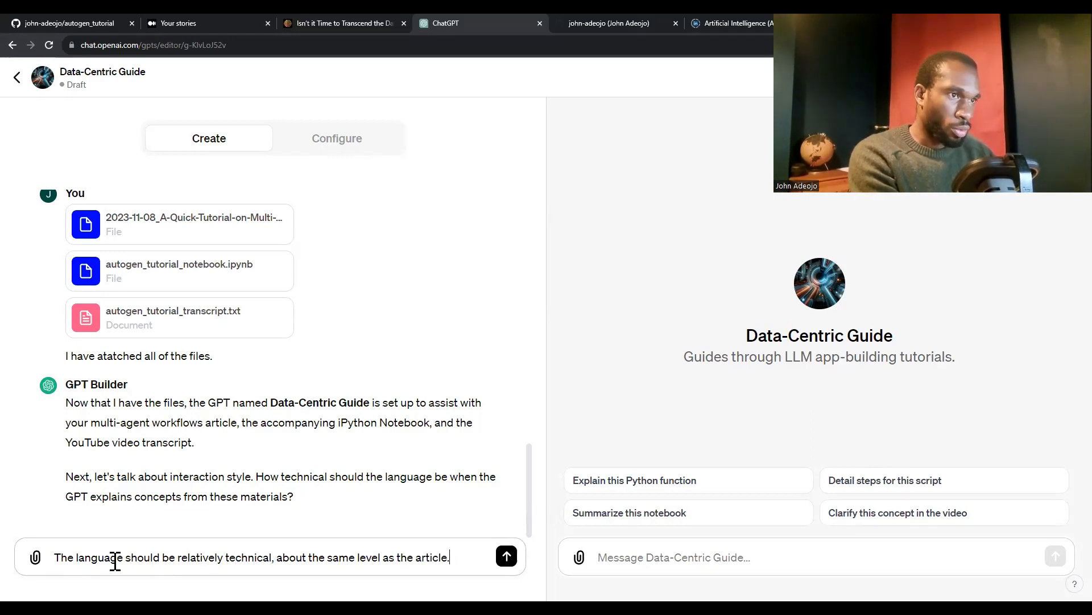
pyautogui.press('Return')
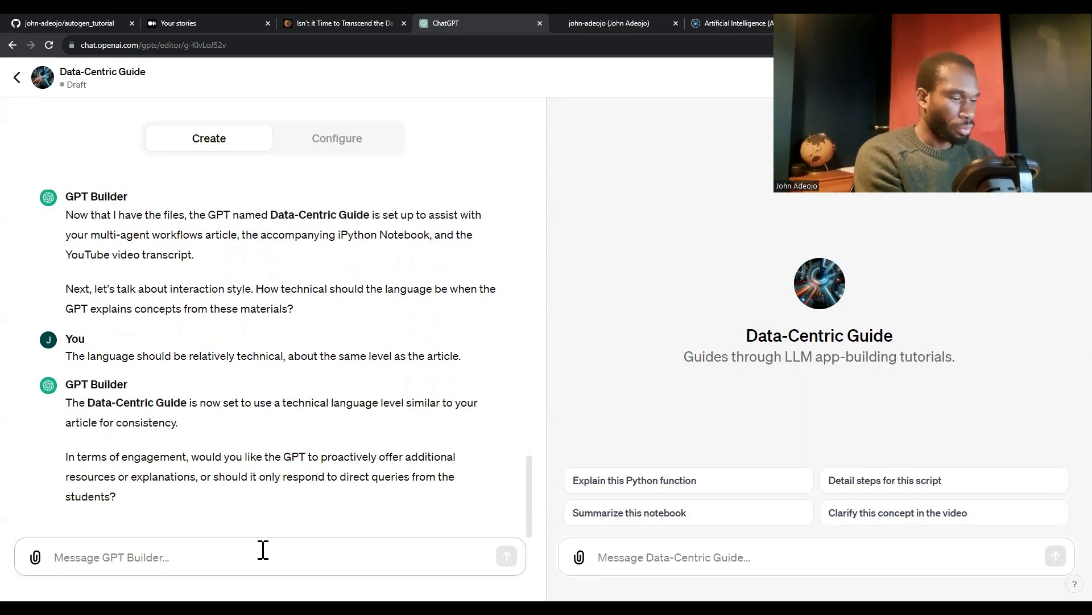
pyautogui.write('I would')
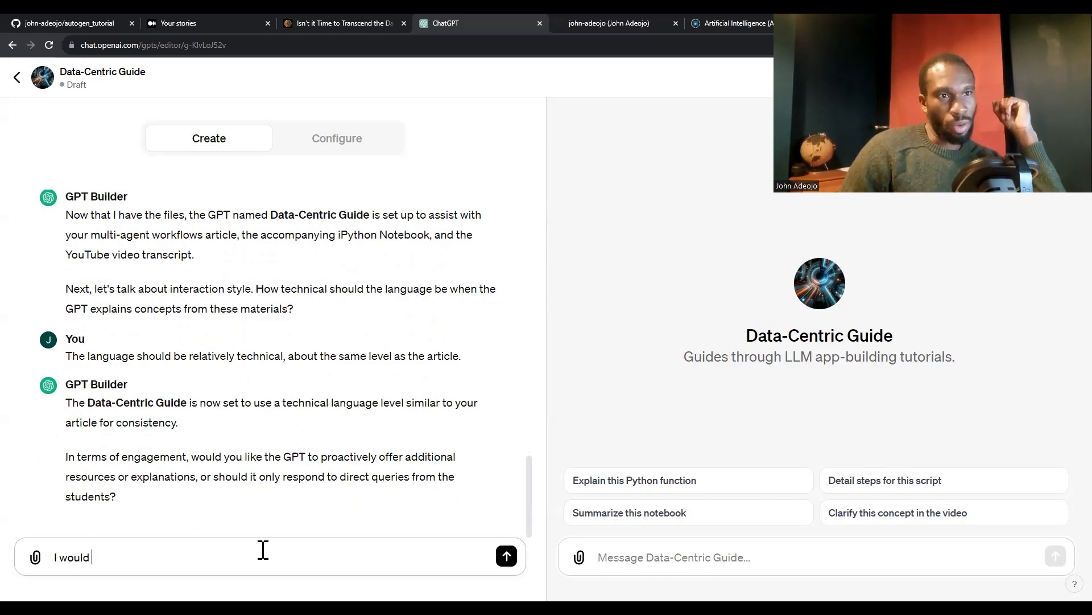
pyautogui.press('BackSpace')
pyautogui.press('BackSpace')
pyautogui.press('BackSpace')
pyautogui.press('BackSpace')
pyautogui.press('BackSpace')
pyautogui.press('BackSpace')
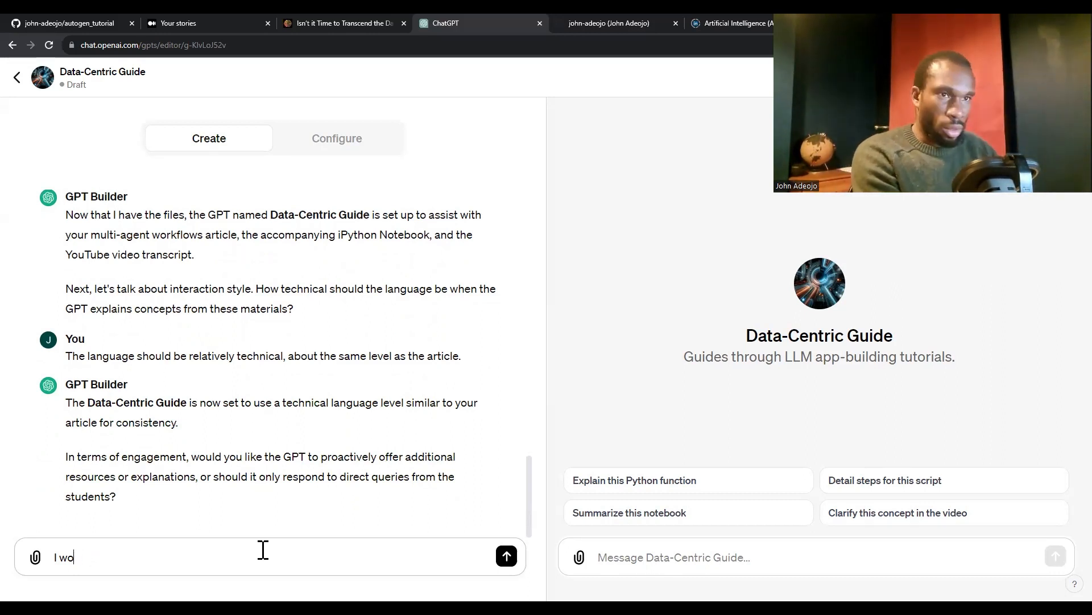
pyautogui.press('BackSpace')
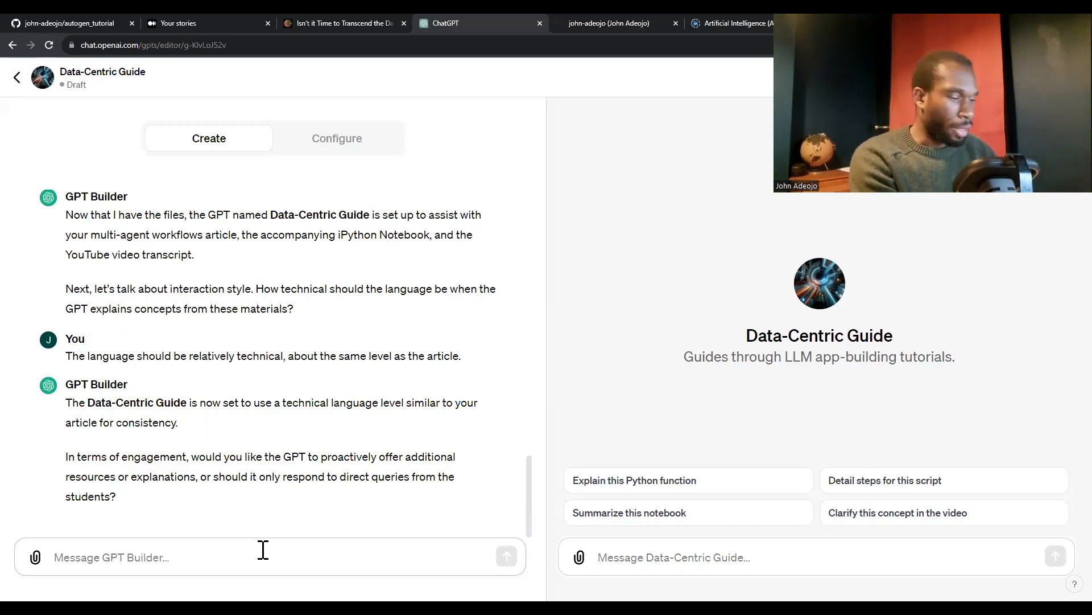
# Answer GPT Builder's question about proactive engagement with "I would like the GPT to do both"
pyautogui.write('I would like t')
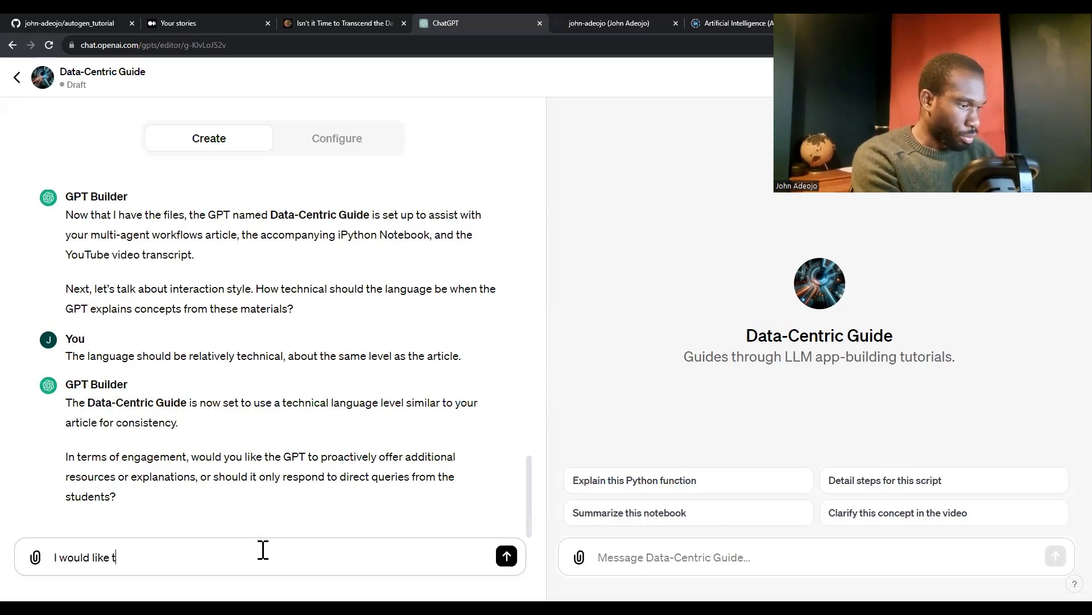
pyautogui.write('he GPT to do b')
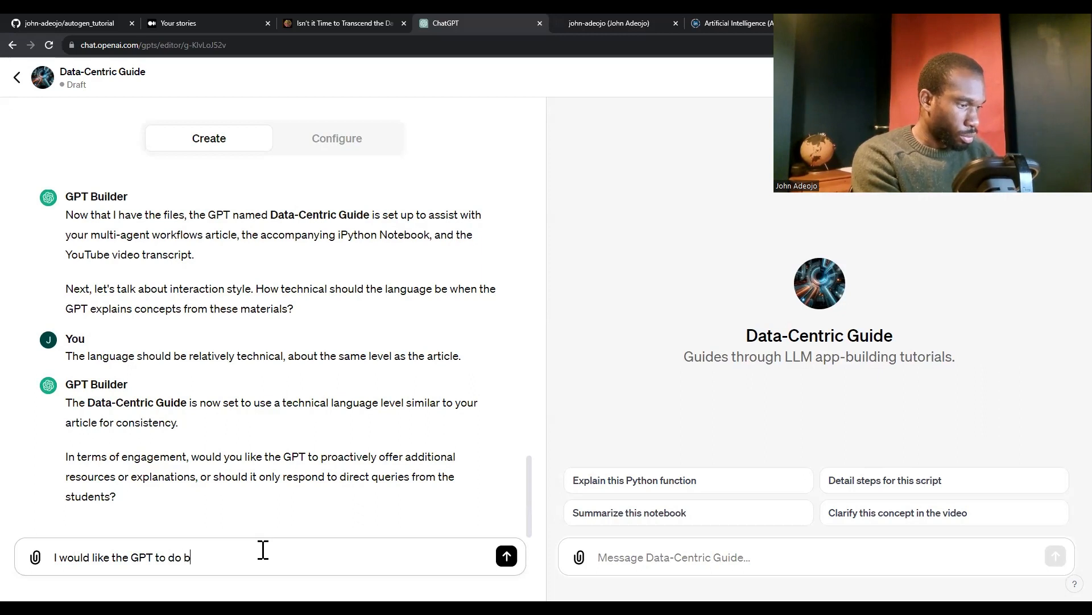
pyautogui.write('oth pro')
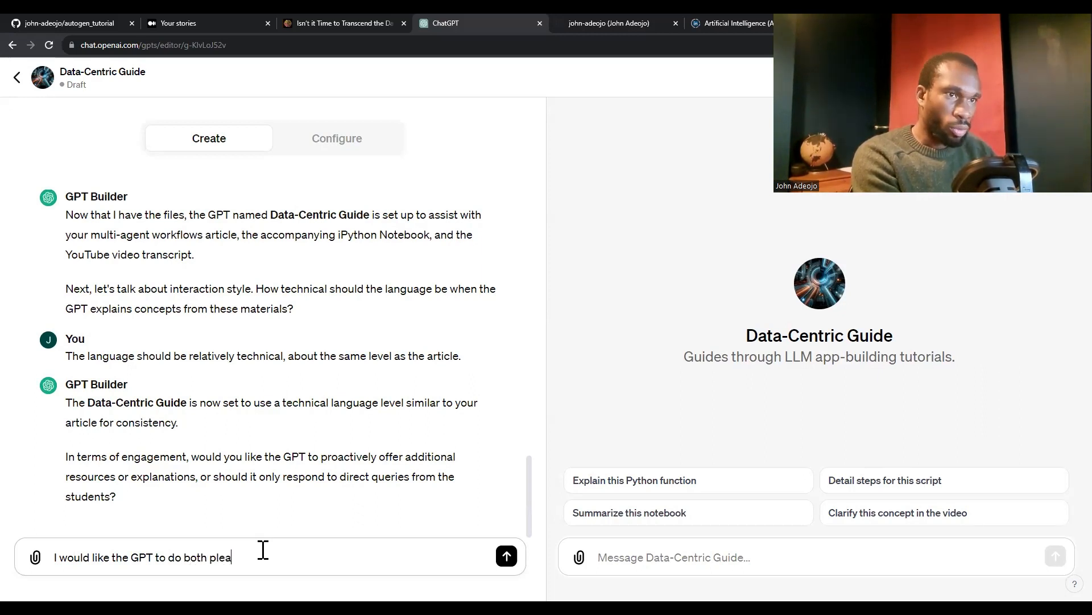
pyautogui.press('BackSpace')
pyautogui.press('BackSpace')
pyautogui.write('l')
pyautogui.press('BackSpace')
pyautogui.press('BackSpace')
pyautogui.press('BackSpace')
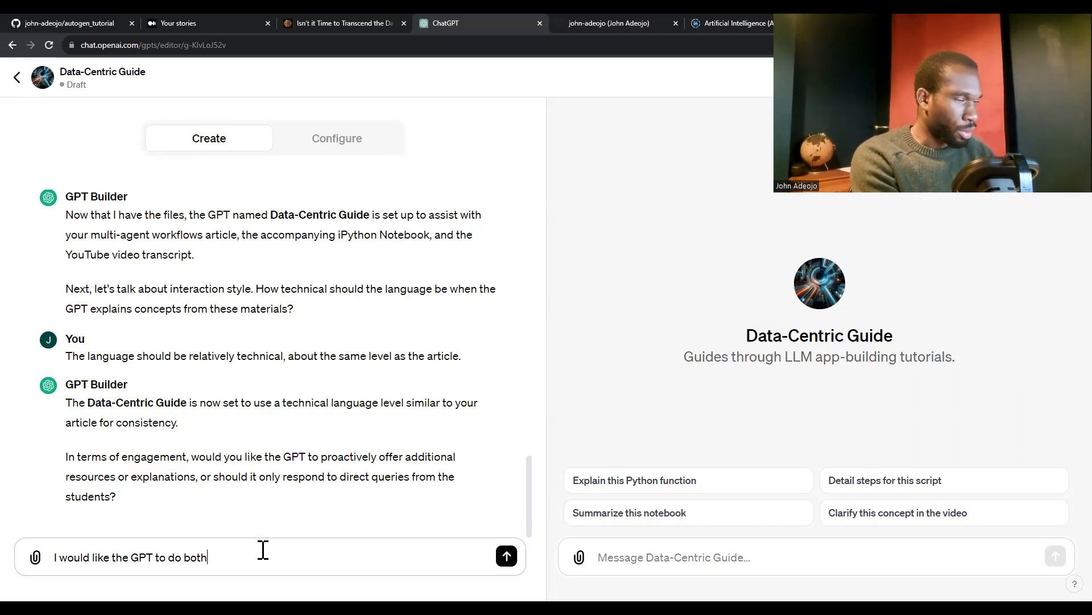
pyautogui.press('Return')
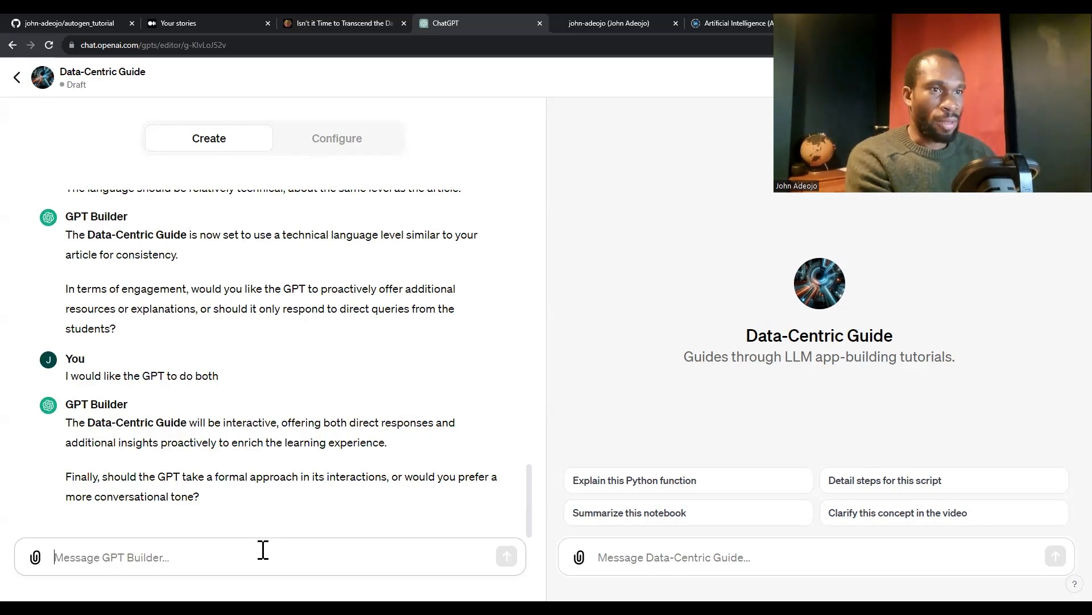
# Answer GPT Builder's question about formality with "Conversational tone"
pyautogui.write('Con')
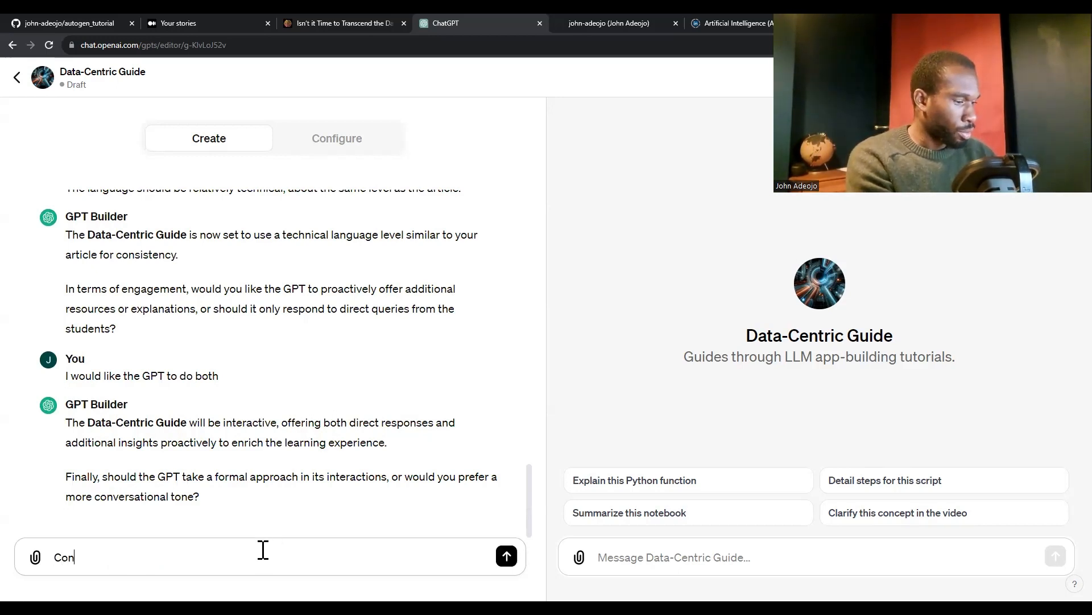
pyautogui.write('versational tone')
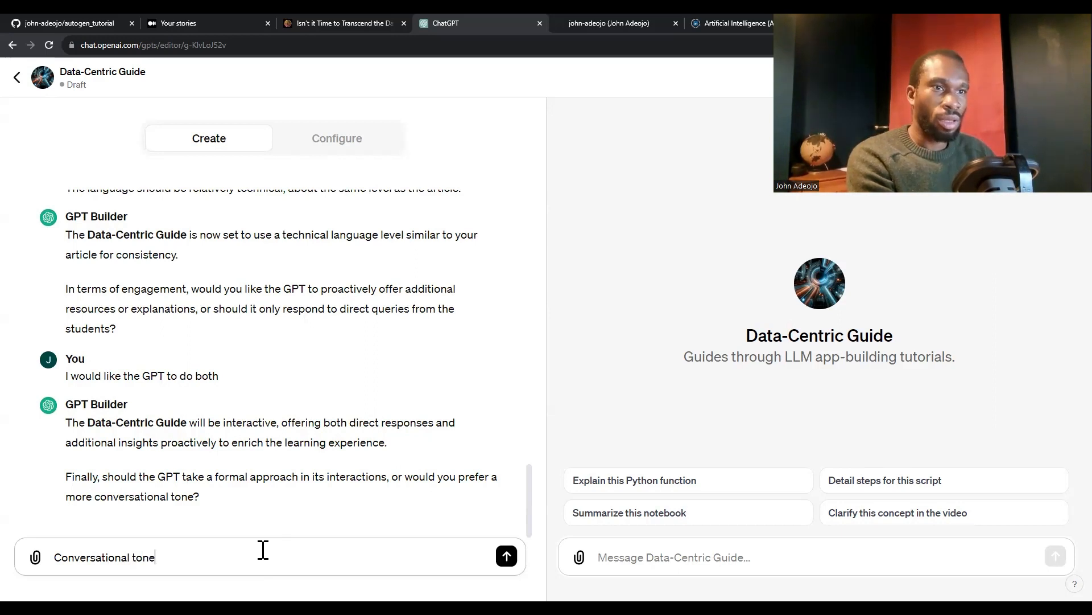
pyautogui.press('Return')
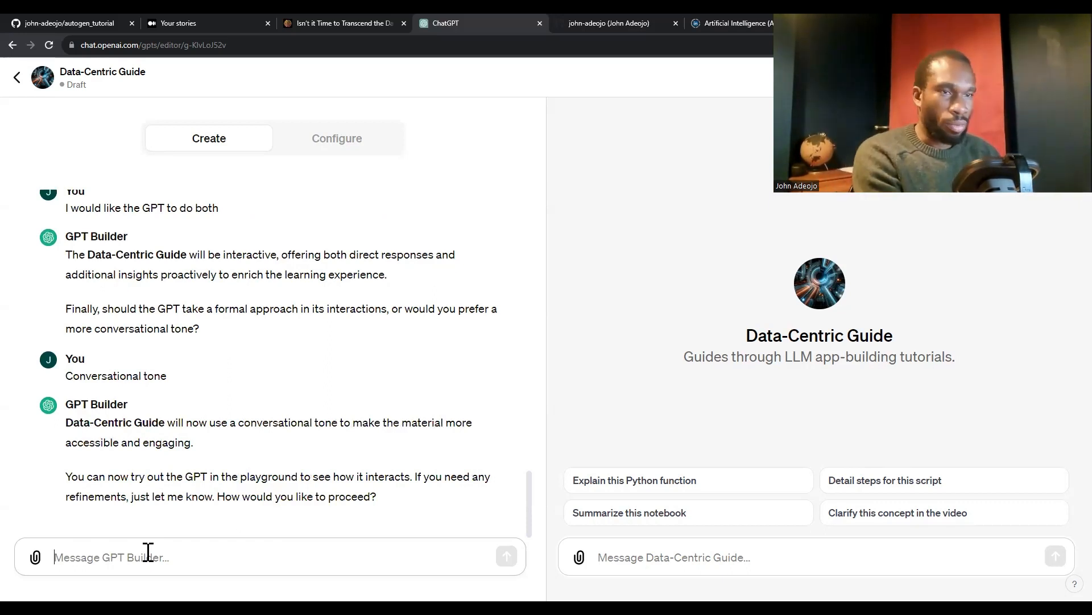
# Draft a message to GPT Builder reading "Can you change the name of the app to, Learn Multi-Agent Workflows."
pyautogui.write('Ca')
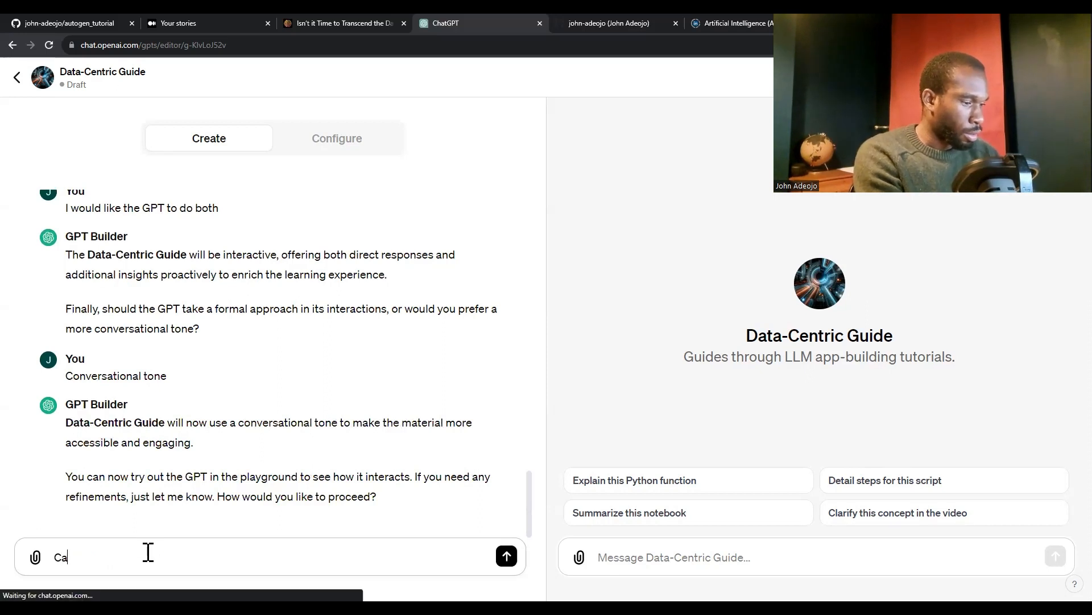
pyautogui.write('n you change the nam')
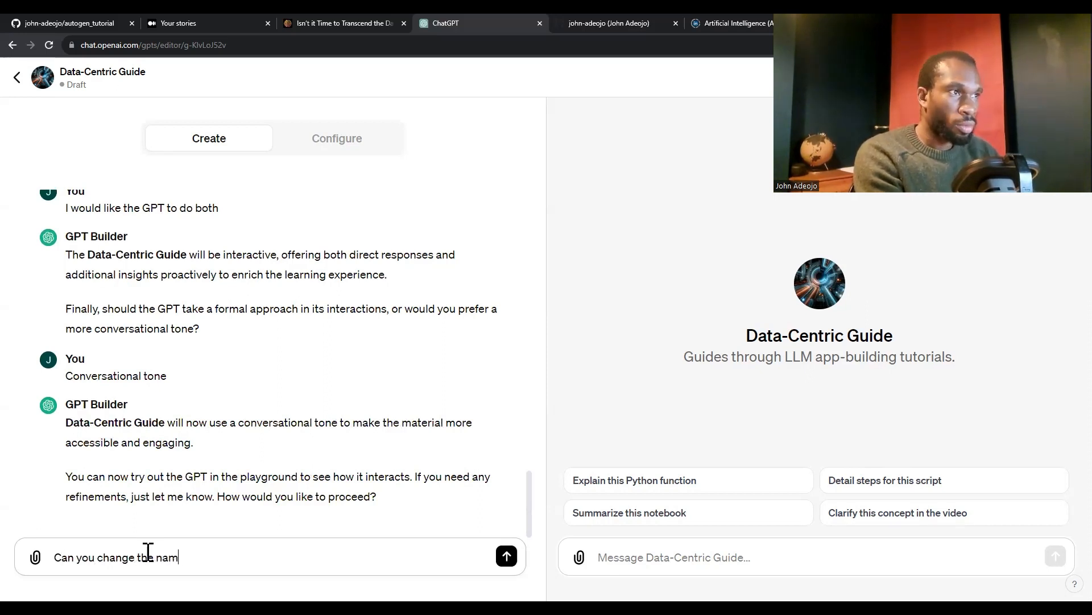
pyautogui.write('e of the app ')
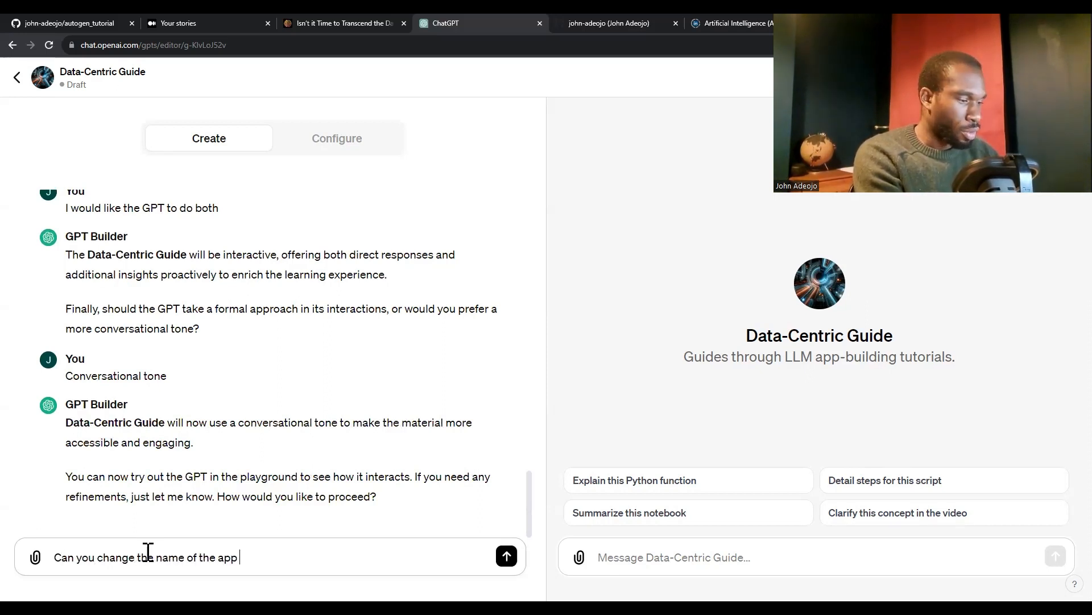
pyautogui.write('to,')
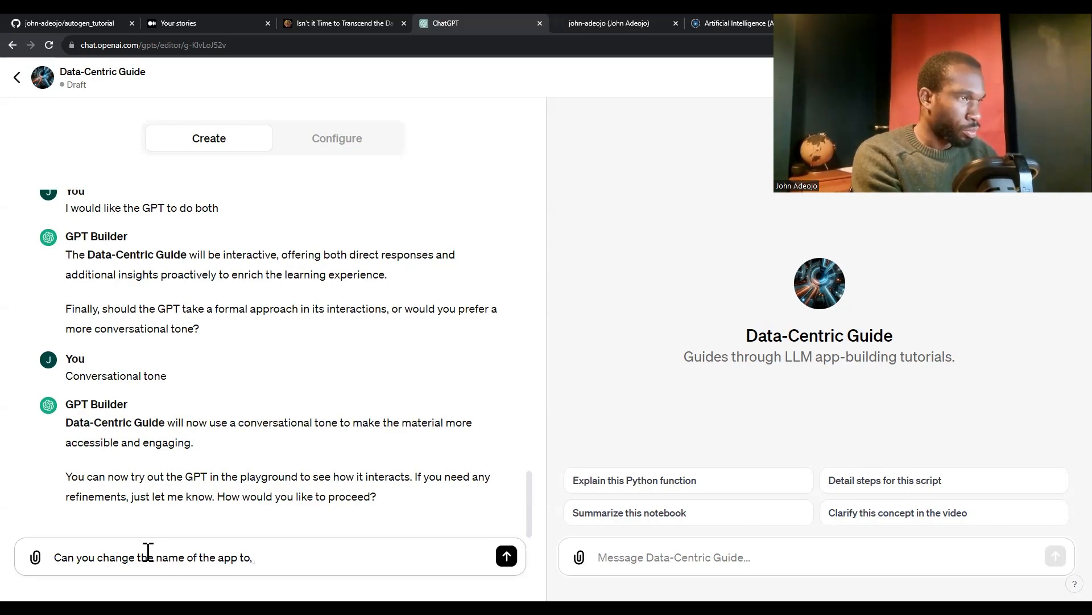
pyautogui.write(' Le')
pyautogui.write('Mu')
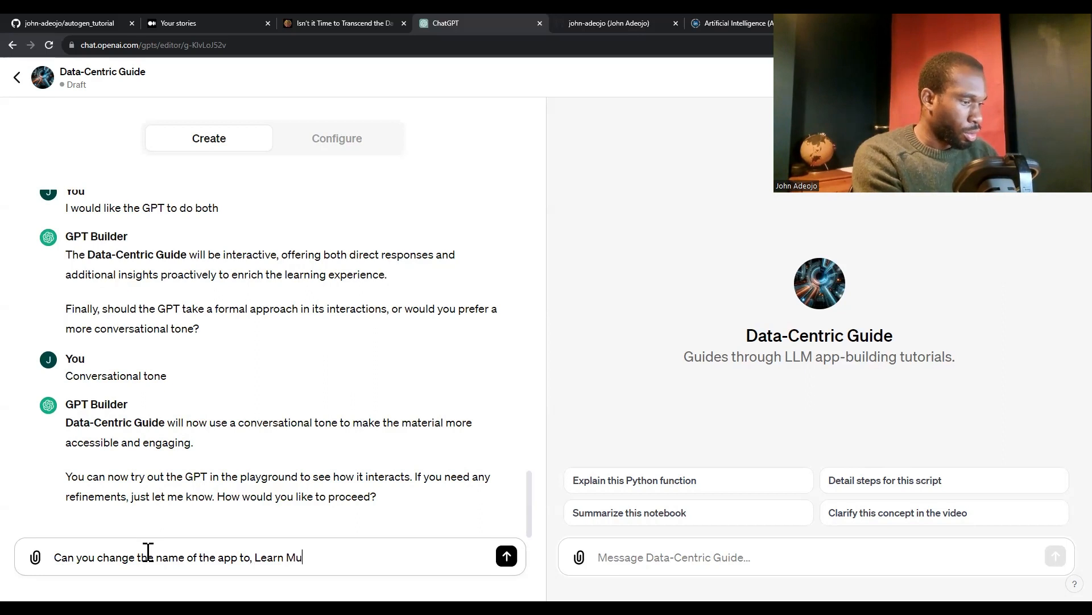
pyautogui.write('lti-Agent')
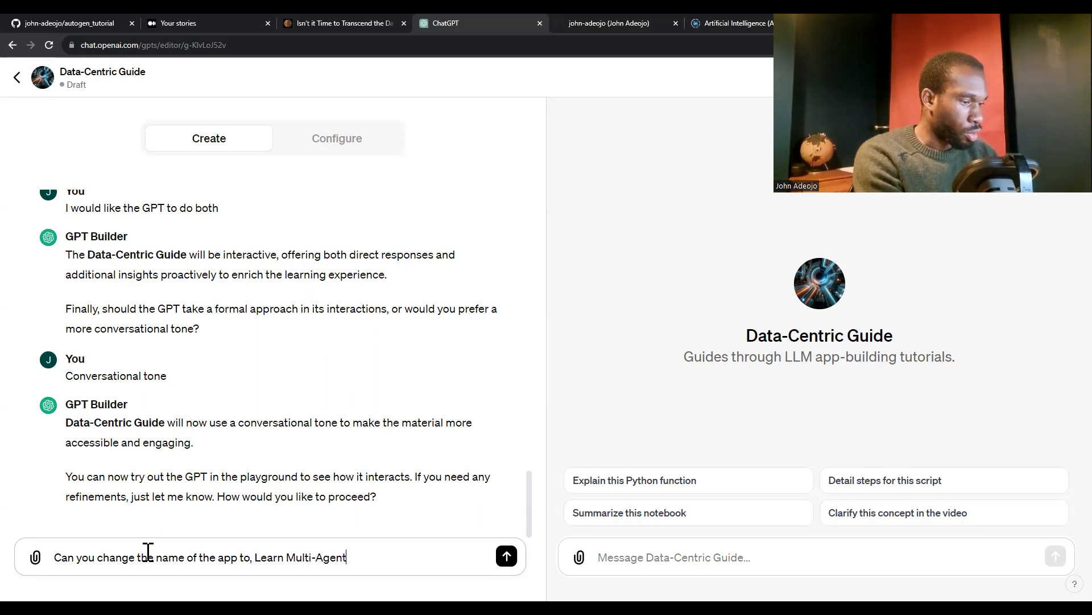
pyautogui.write(' Workflows')
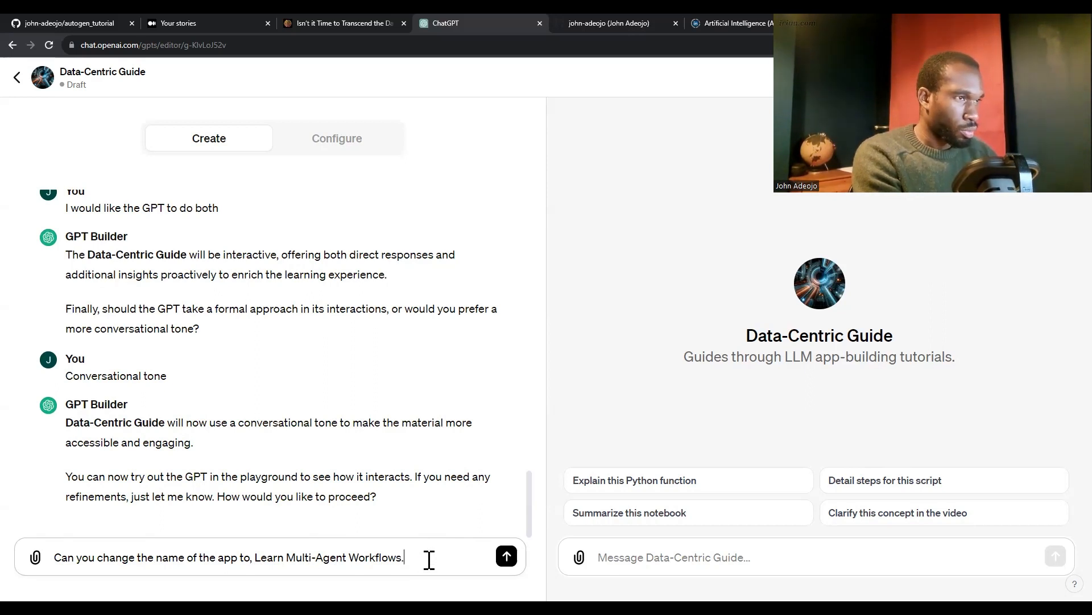
pyautogui.write('And then ha')
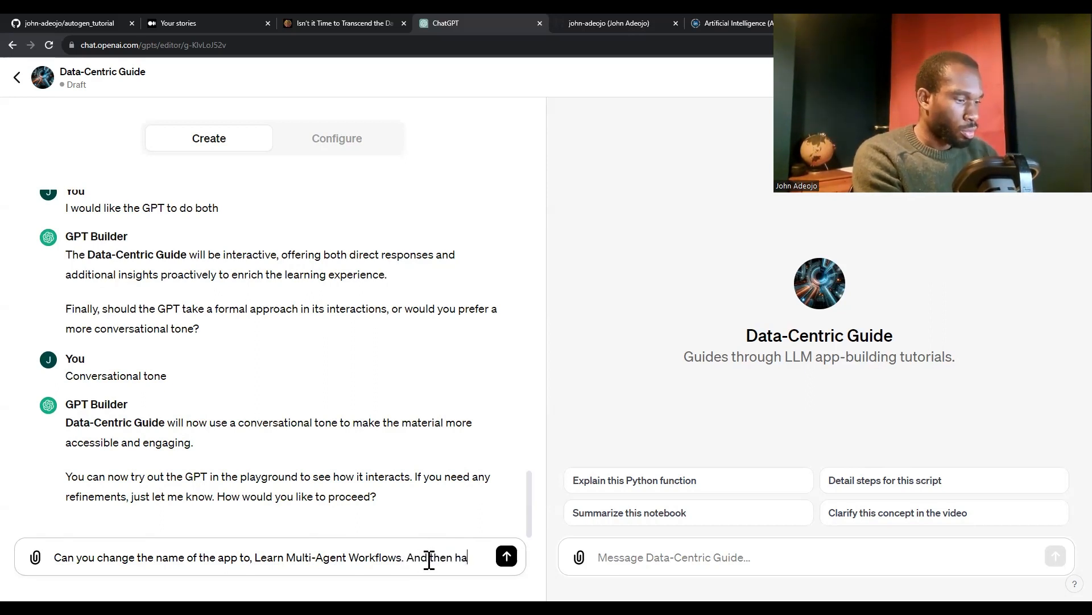
pyautogui.write('ve a subti')
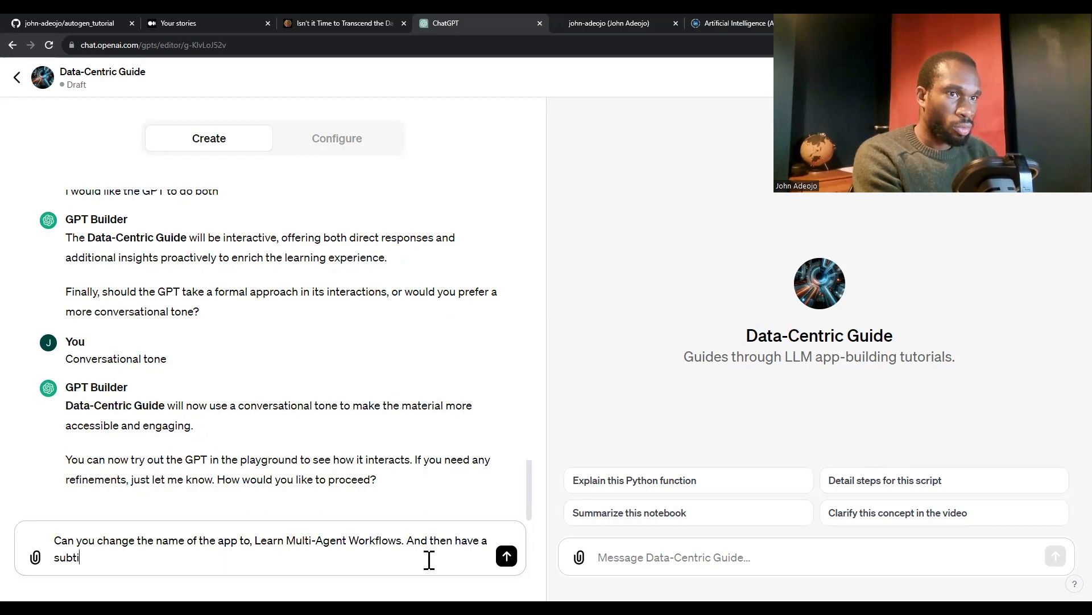
pyautogui.write('tle saying')
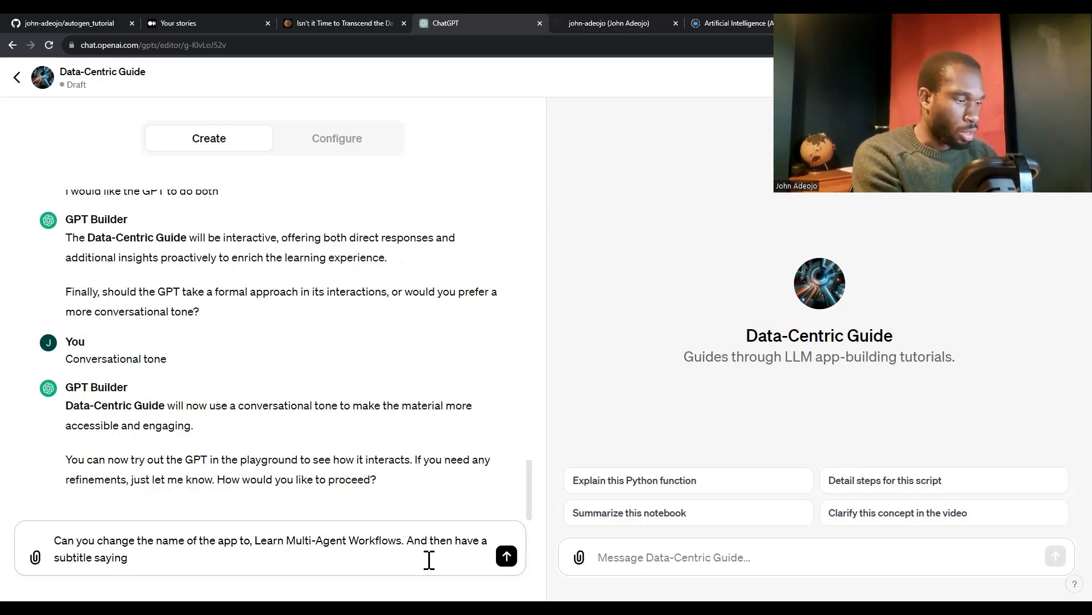
pyautogui.write('how t')
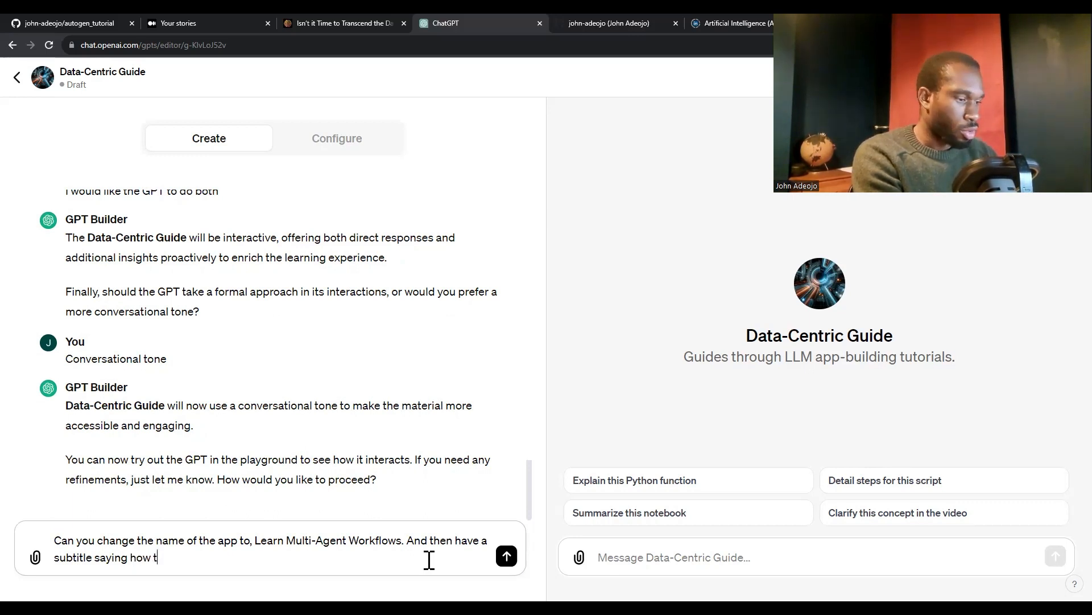
pyautogui.write('o')
pyautogui.press('BackSpace')
pyautogui.press('BackSpace')
pyautogui.press('BackSpace')
pyautogui.press('BackSpace')
pyautogui.press('BackSpace')
pyautogui.press('BackSpace')
pyautogui.press('BackSpace')
pyautogui.press('BackSpace')
pyautogui.press('BackSpace')
pyautogui.press('BackSpace')
pyautogui.press('BackSpace')
pyautogui.press('BackSpace')
pyautogui.press('BackSpace')
pyautogui.press('BackSpace')
pyautogui.press('BackSpace')
pyautogui.press('BackSpace')
pyautogui.press('BackSpace')
pyautogui.press('BackSpace')
pyautogui.press('BackSpace')
pyautogui.press('BackSpace')
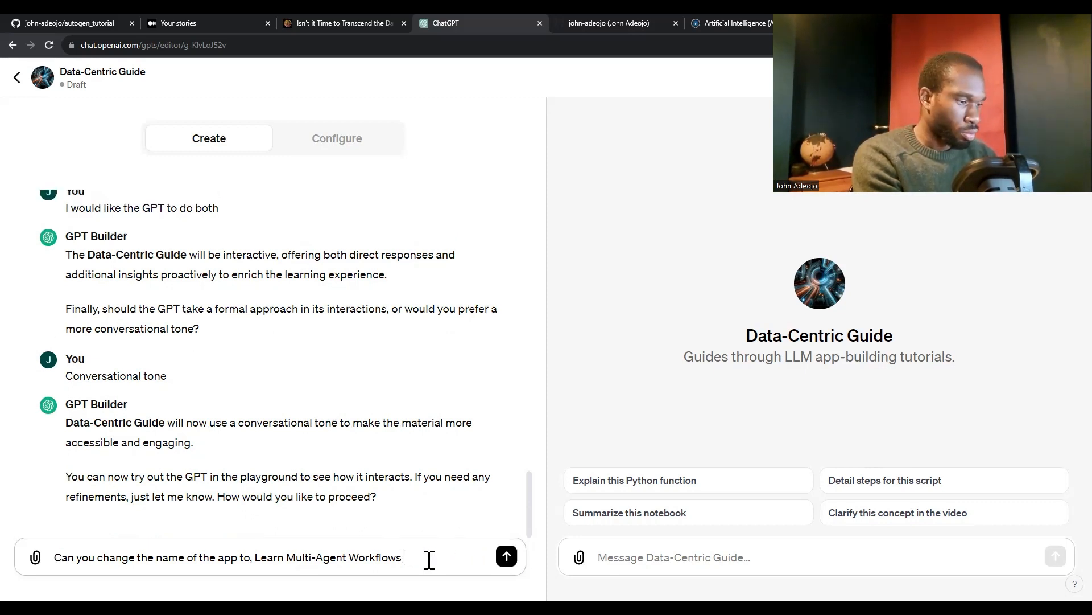
# Add "or something along those lines" to the draft and insert "with AutoGen" before "Workflows" in the requested app name
pyautogui.write('s or something al')
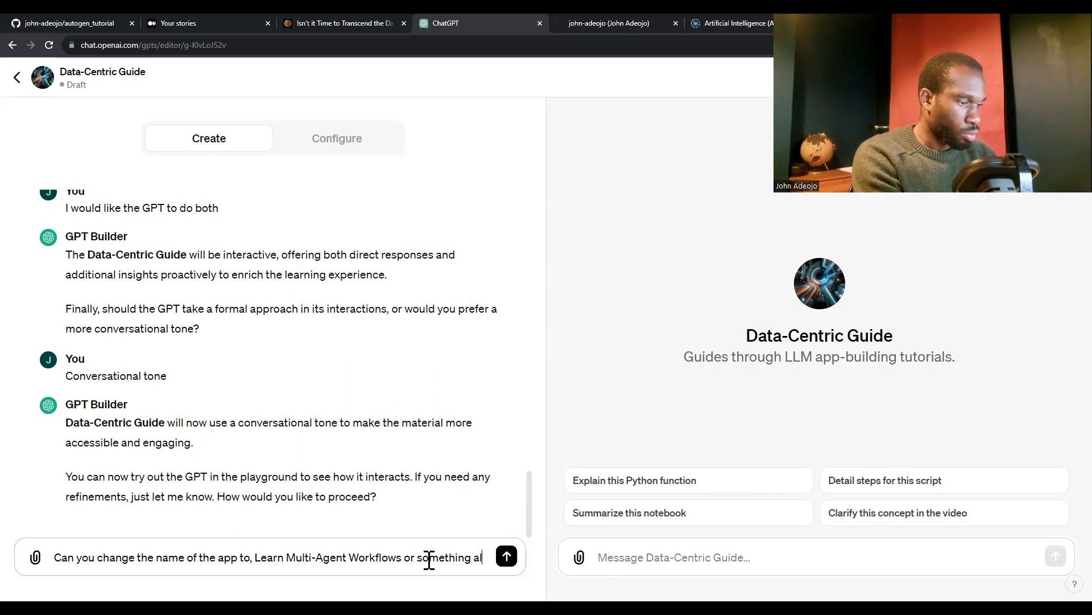
pyautogui.write('ong those lines,')
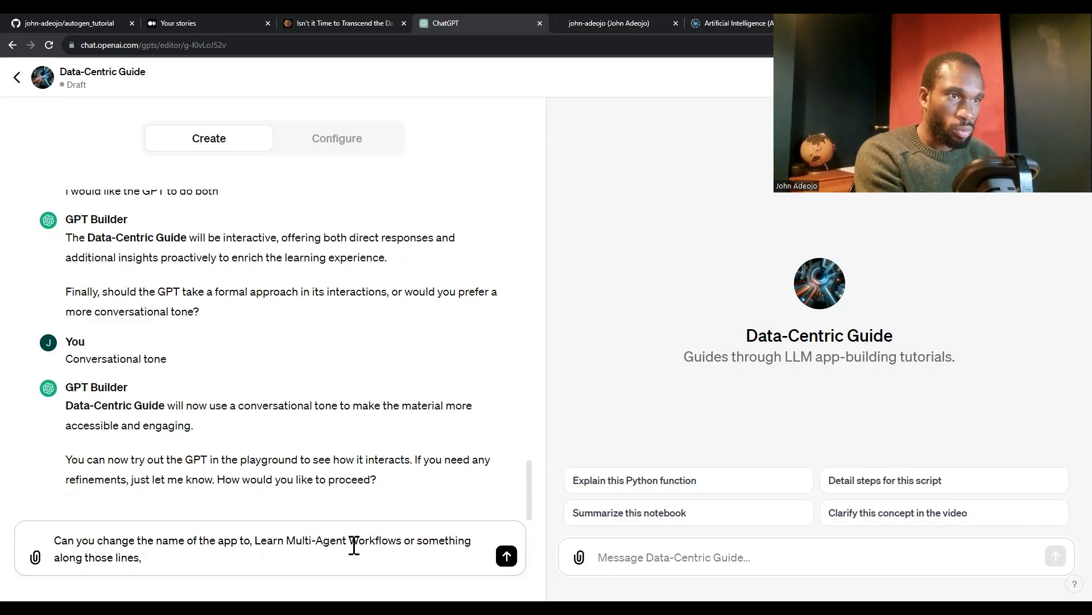
pyautogui.click(351, 535)
pyautogui.write('with Auto')
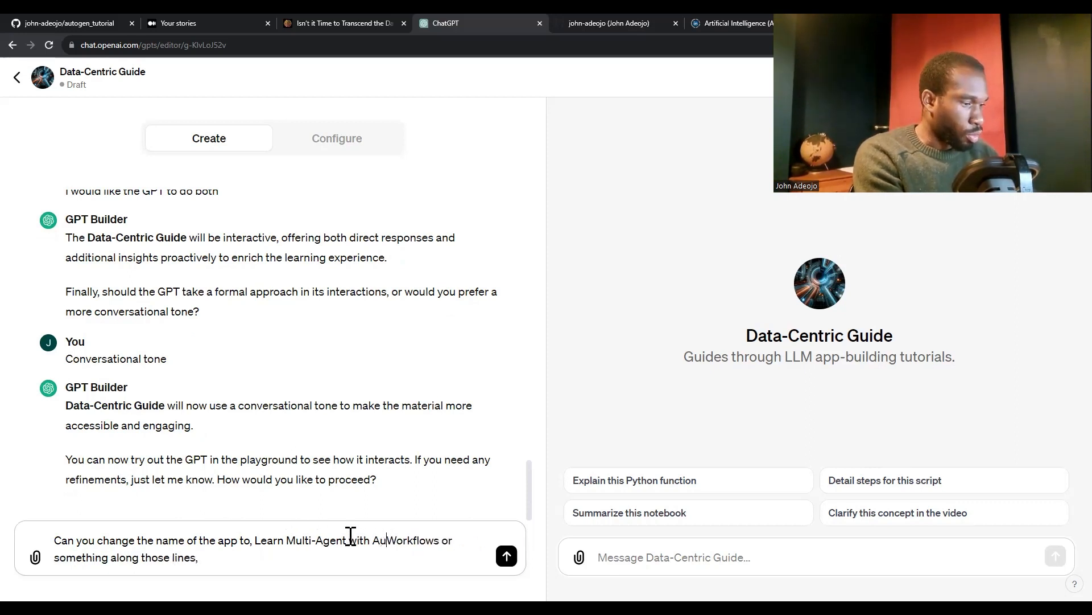
pyautogui.write('Gen')
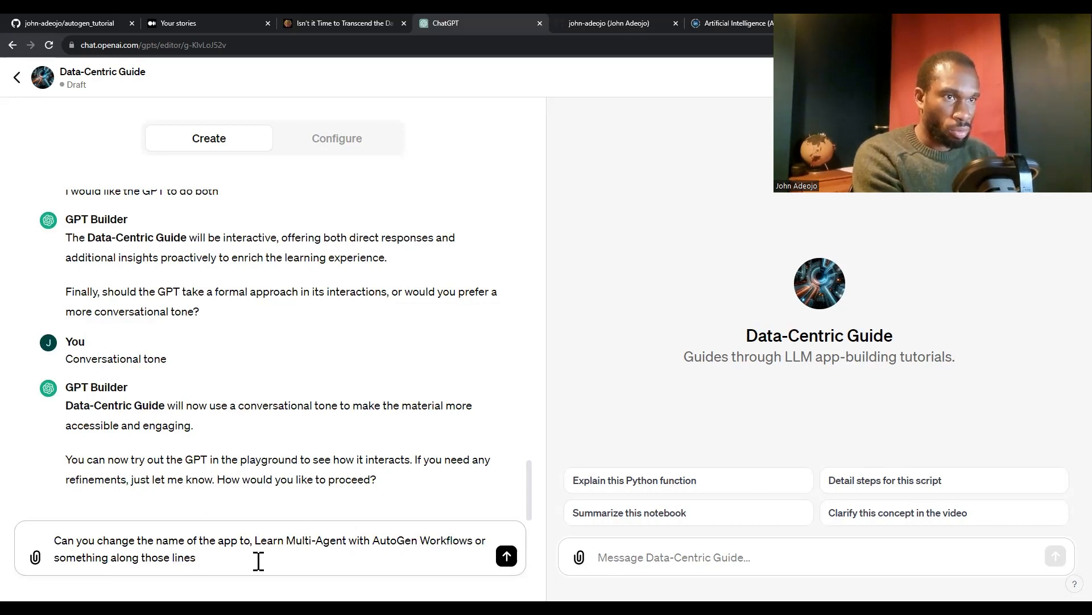
# Add "and provide a suitable subtitle too" to the renaming request, send it to GPT Builder and regenerate the failed response
pyautogui.press('BackSpace')
pyautogui.press('BackSpace')
pyautogui.press('BackSpace')
pyautogui.write('nes and pr')
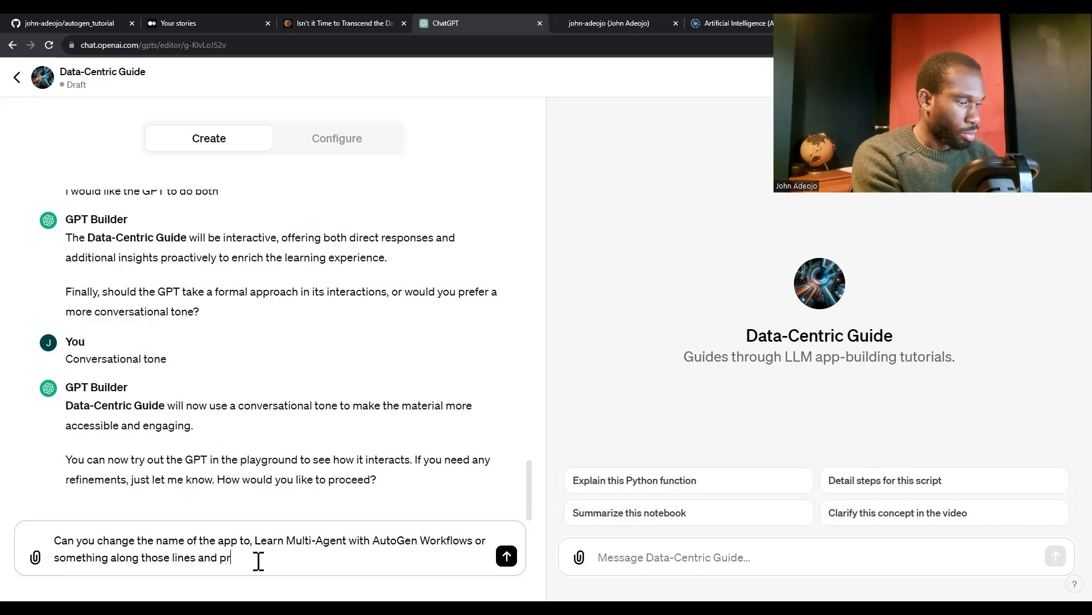
pyautogui.write('ovide a suitabl')
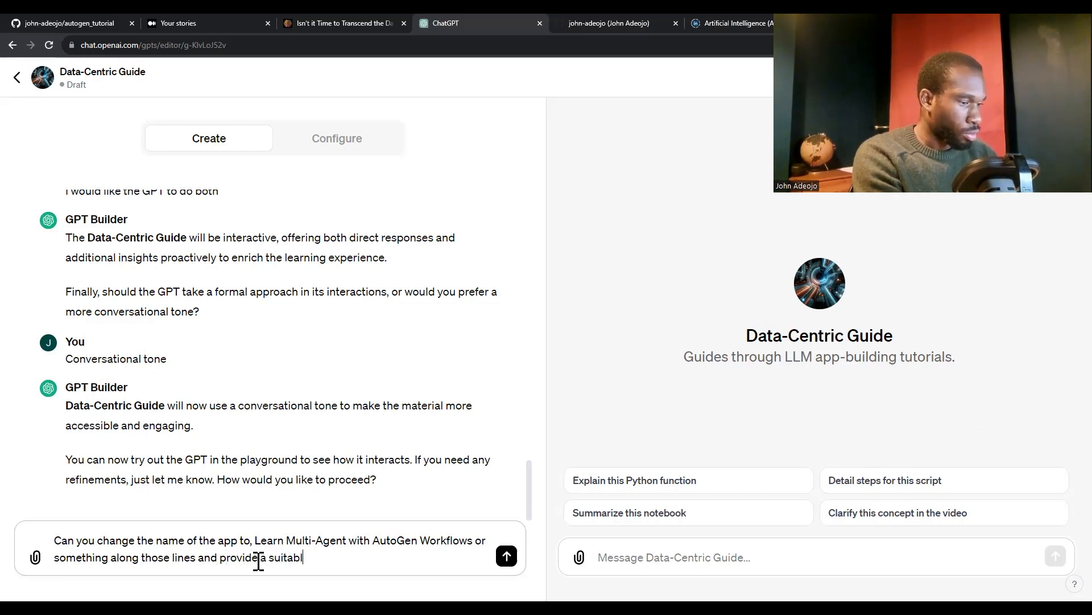
pyautogui.write('e subtitle too')
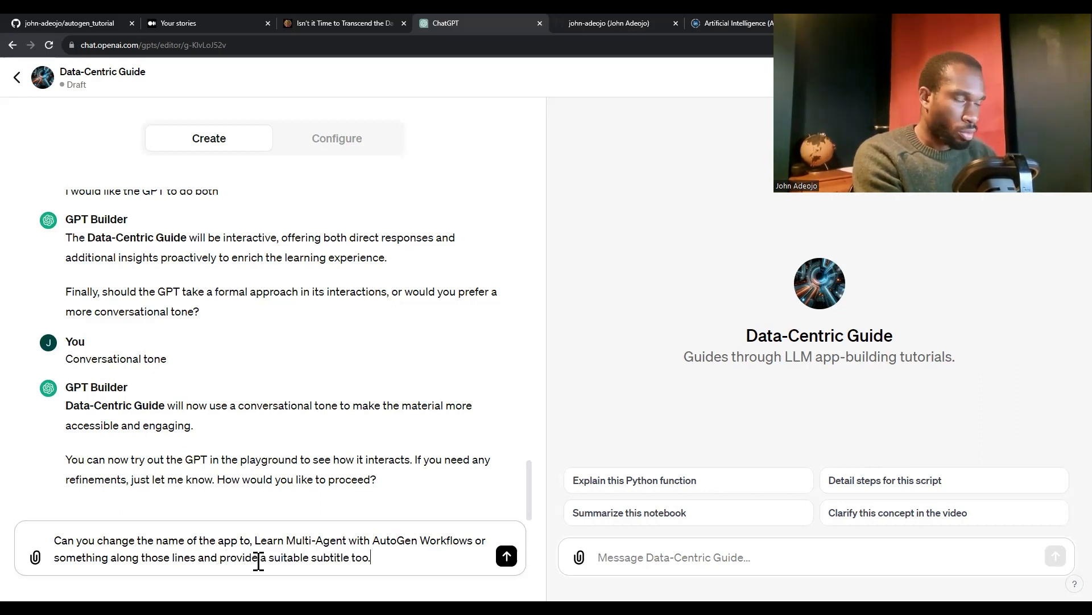
pyautogui.press('Return')
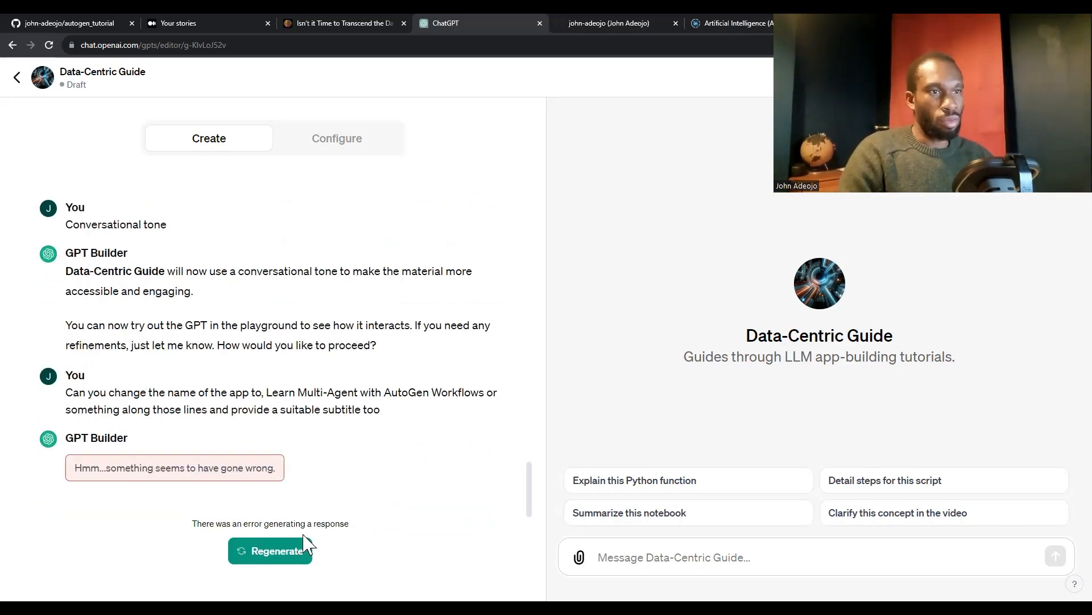
pyautogui.click(291, 551)
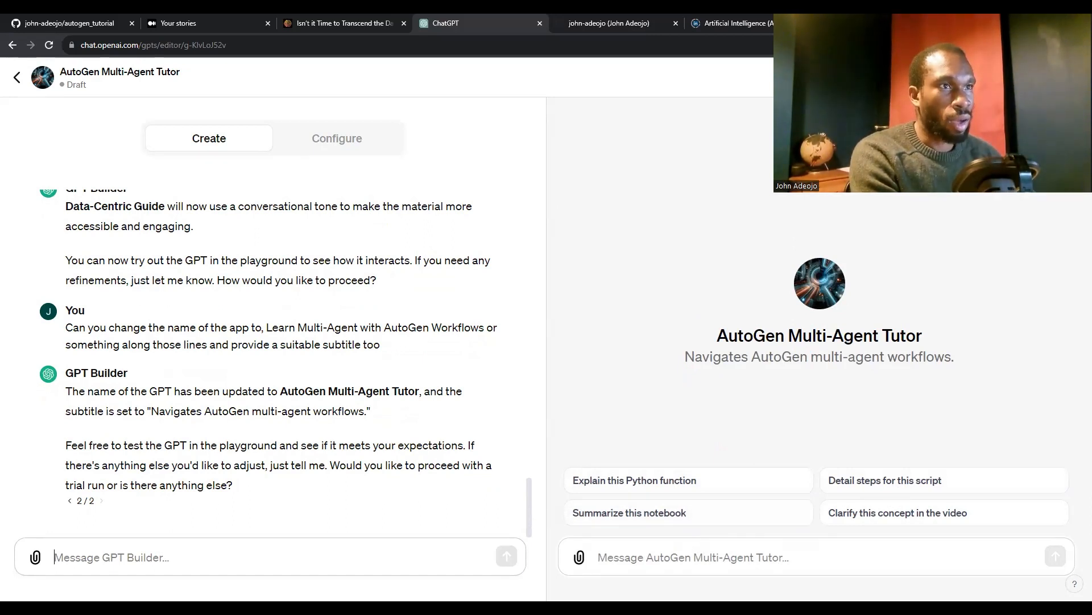
# Show the renamed GPT's preview in a smaller browser window and close the Medium stories page
pyautogui.press('super+Down')
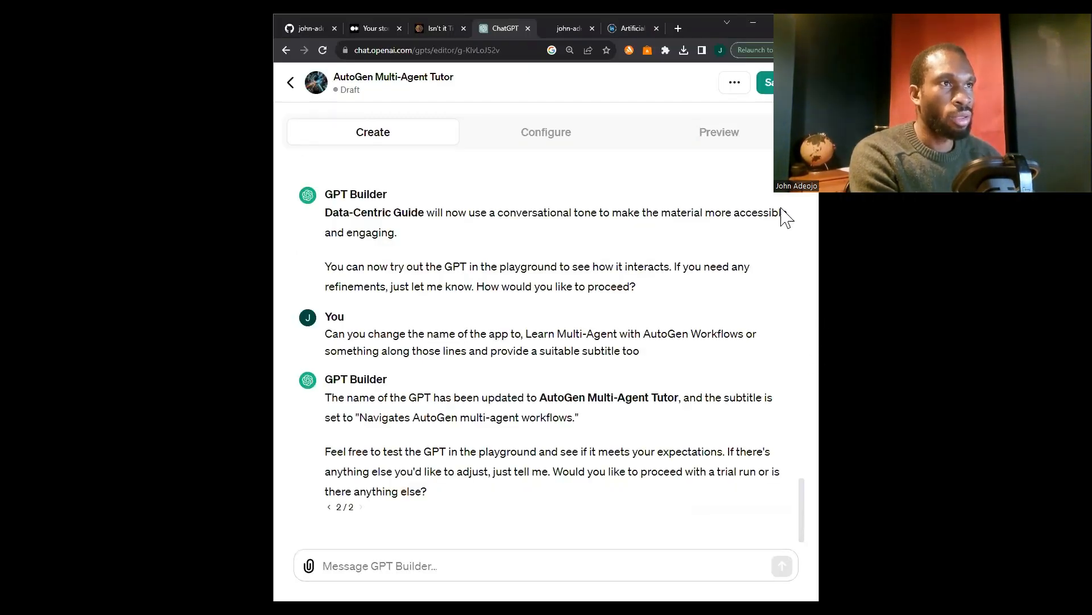
pyautogui.click(677, 132)
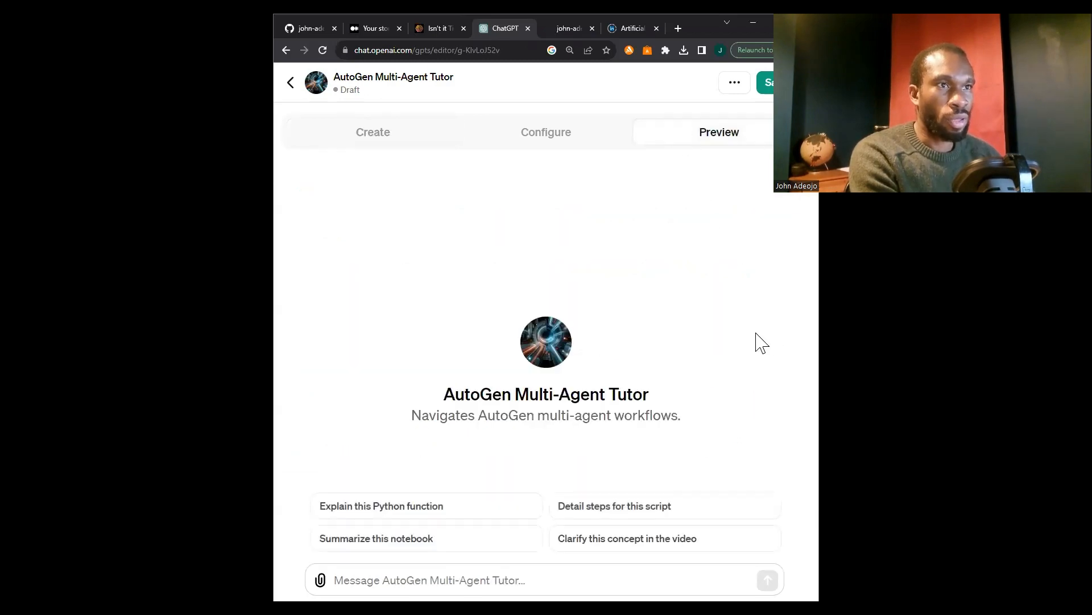
pyautogui.click(367, 26)
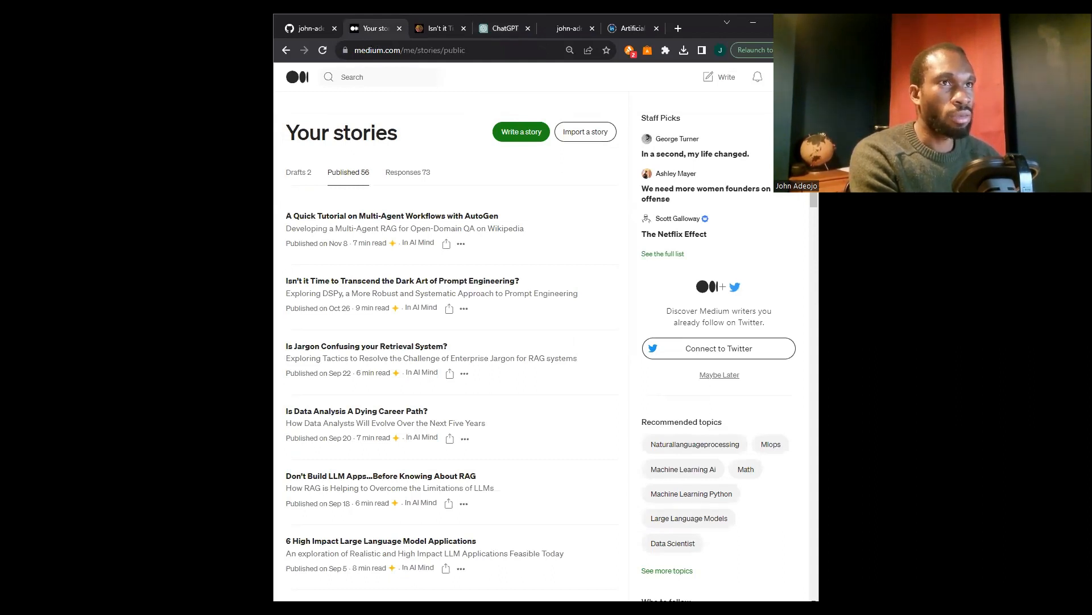
pyautogui.hotkey('ctrl', 'w')
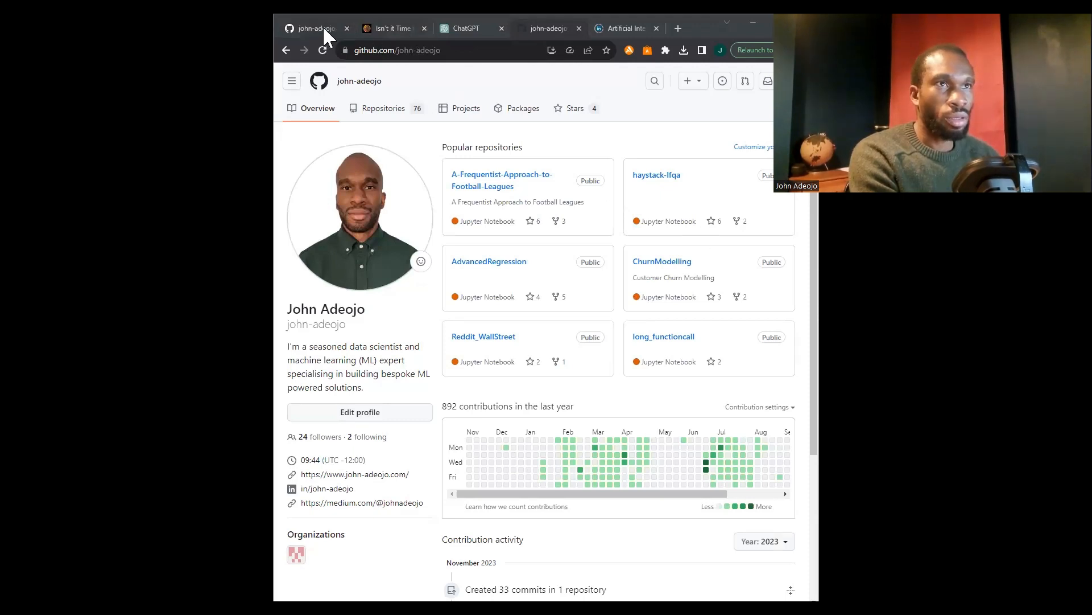
pyautogui.click(455, 27)
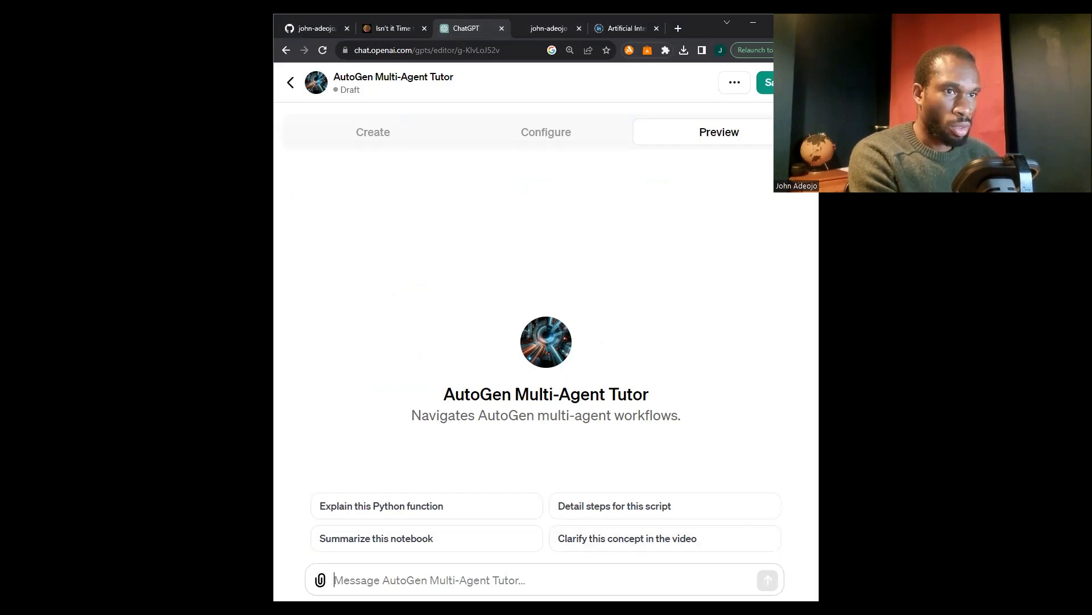
# Publish the AutoGen Multi-Agent Tutor GPT to "Only people with a link", leaving the draft "Could you explain" unsent
pyautogui.write('Could you ')
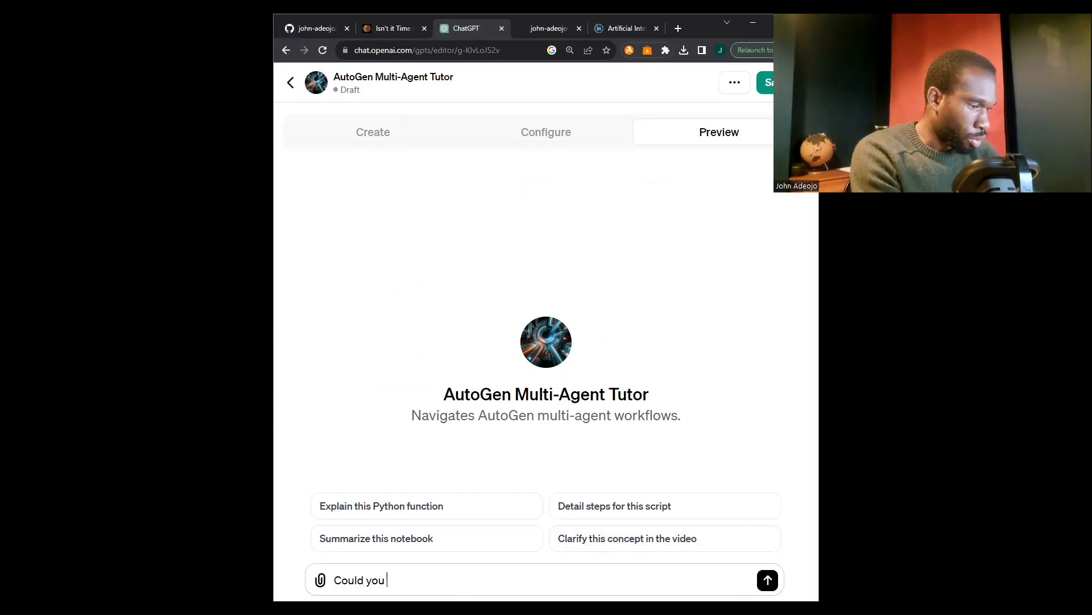
pyautogui.write('explain')
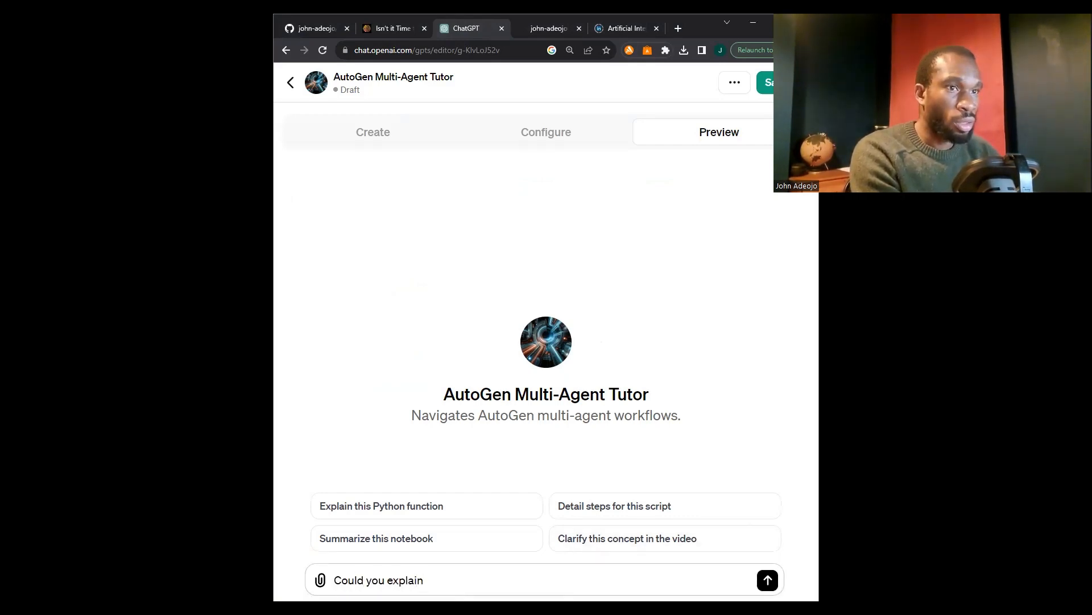
pyautogui.click(768, 85)
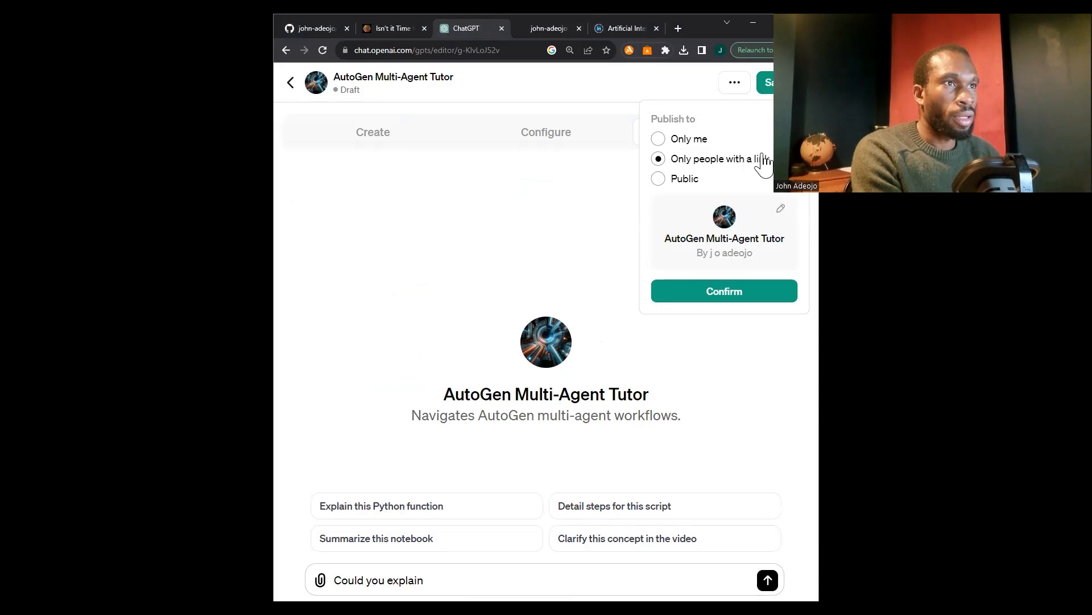
pyautogui.click(756, 294)
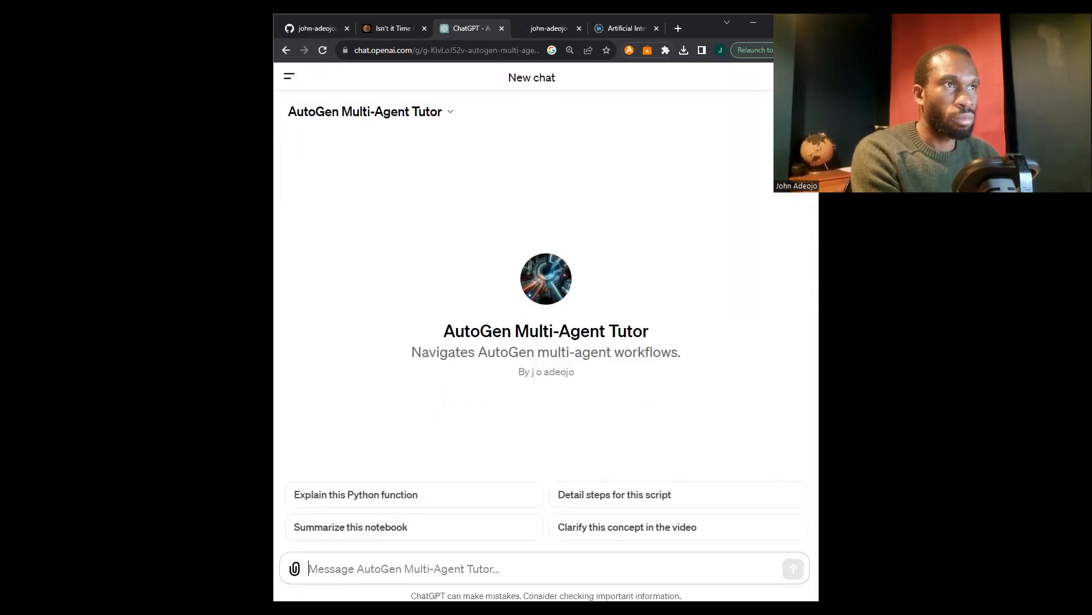
# Ask standard ChatGPT in a new chat "Please could you explain the User Proxy Agent"
pyautogui.click(802, 77)
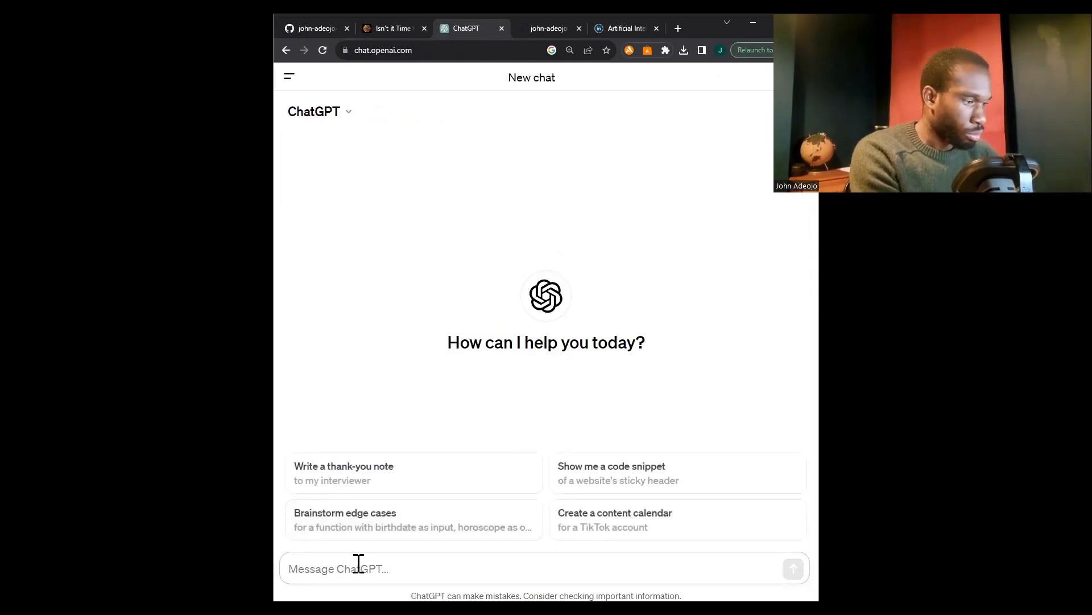
pyautogui.write('Please could yo')
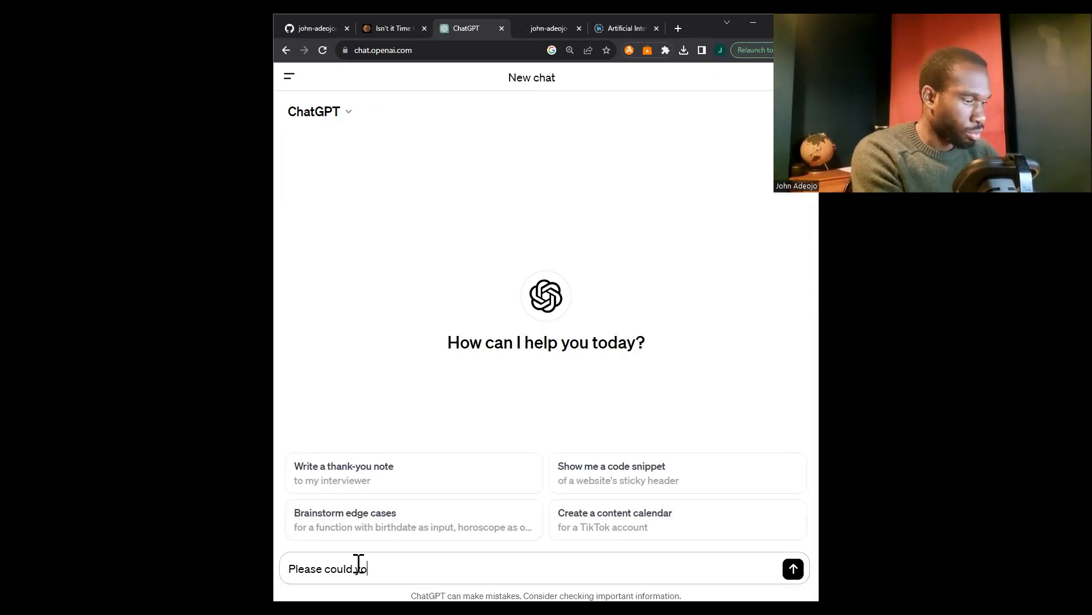
pyautogui.write('u explain')
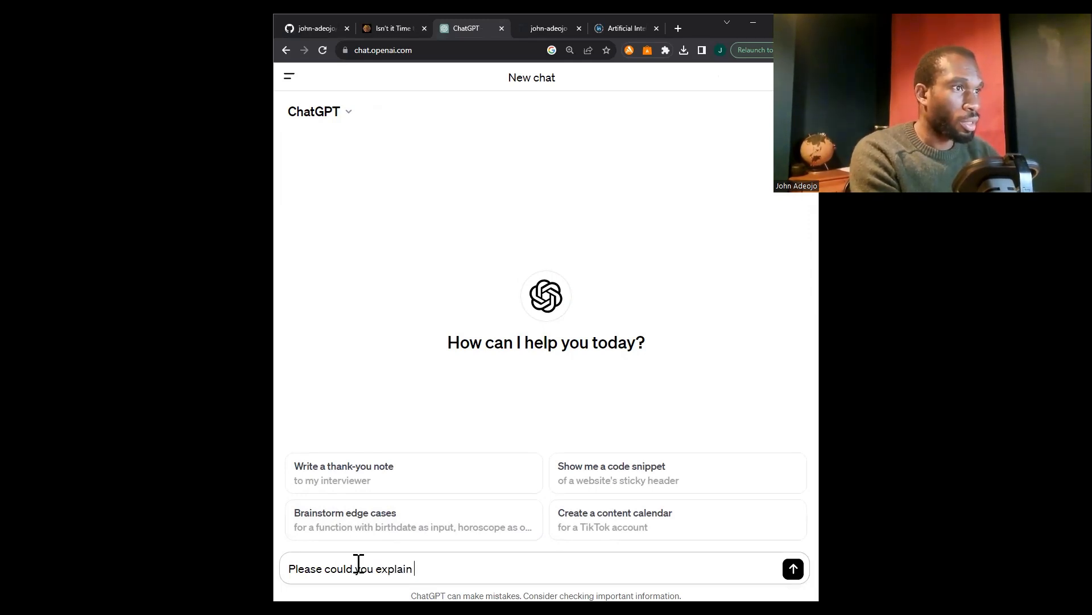
pyautogui.write(' the User ')
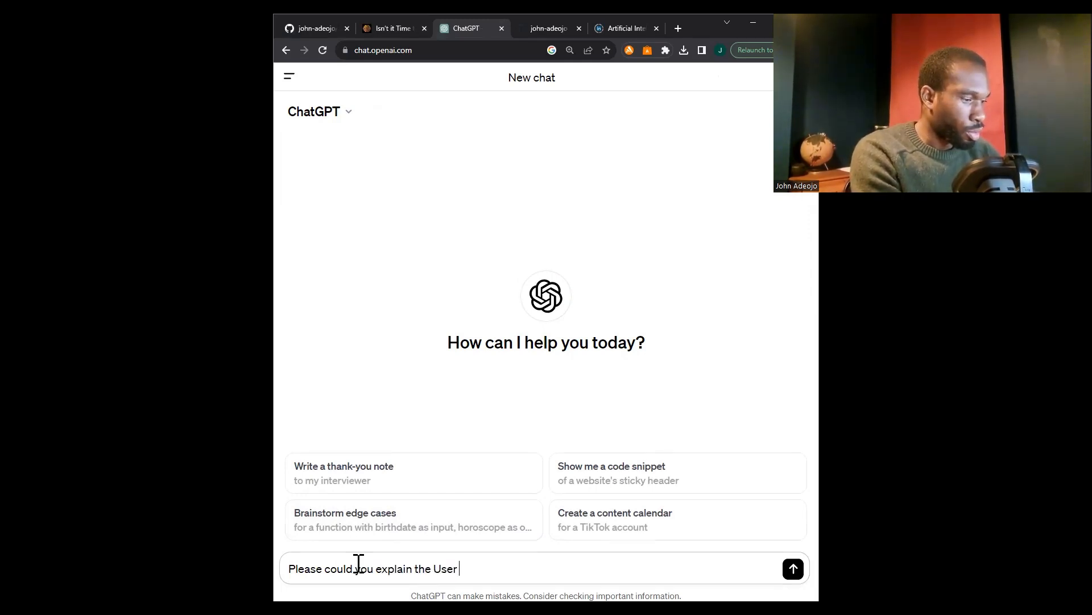
pyautogui.write('Proxy')
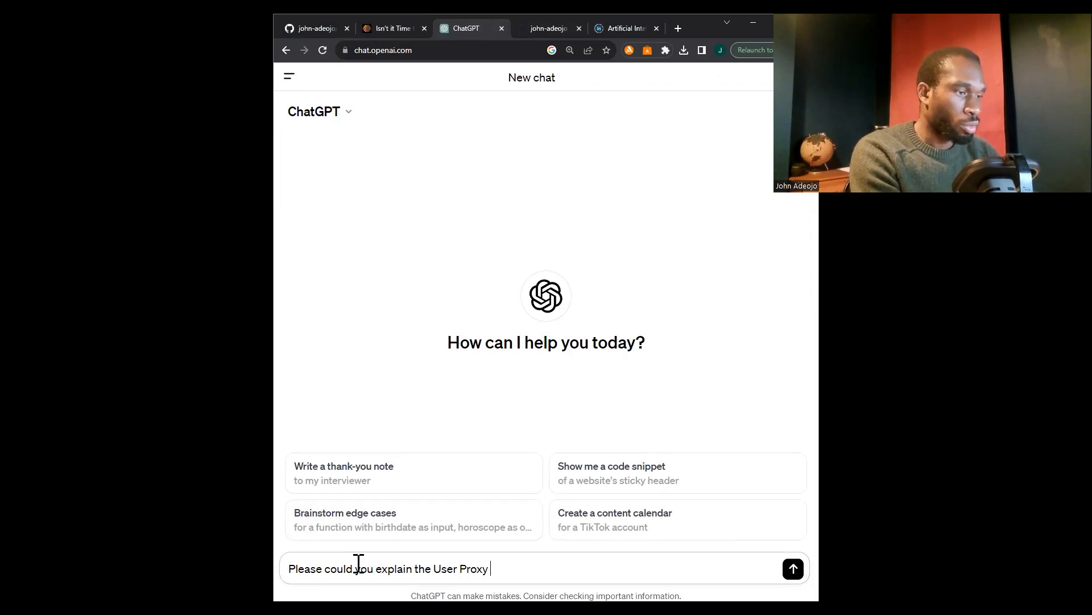
pyautogui.write(' Agent')
pyautogui.hotkey('shift', 'Return')
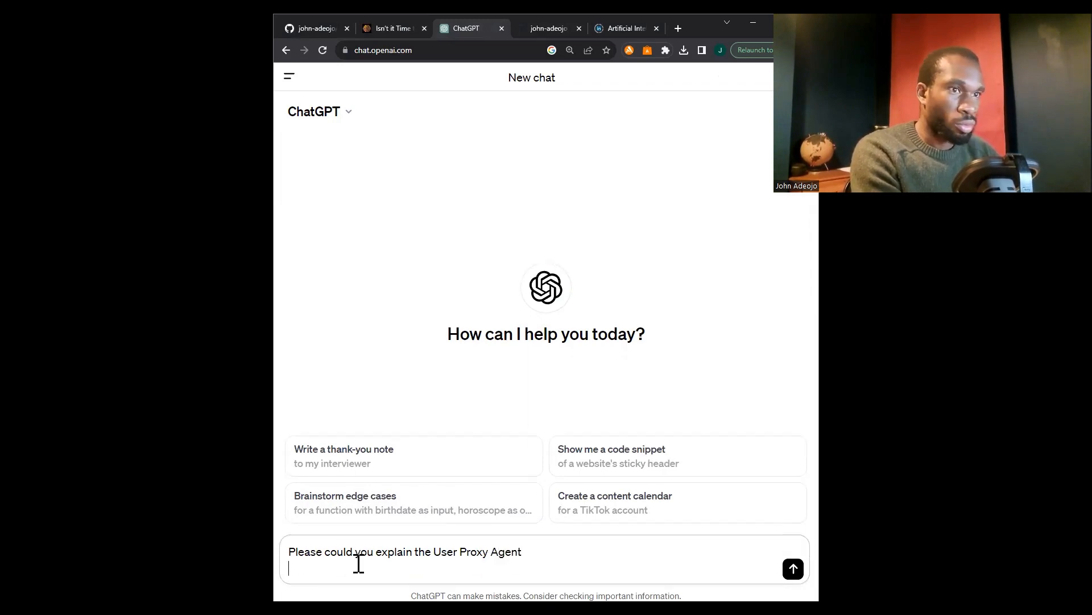
pyautogui.click(794, 569)
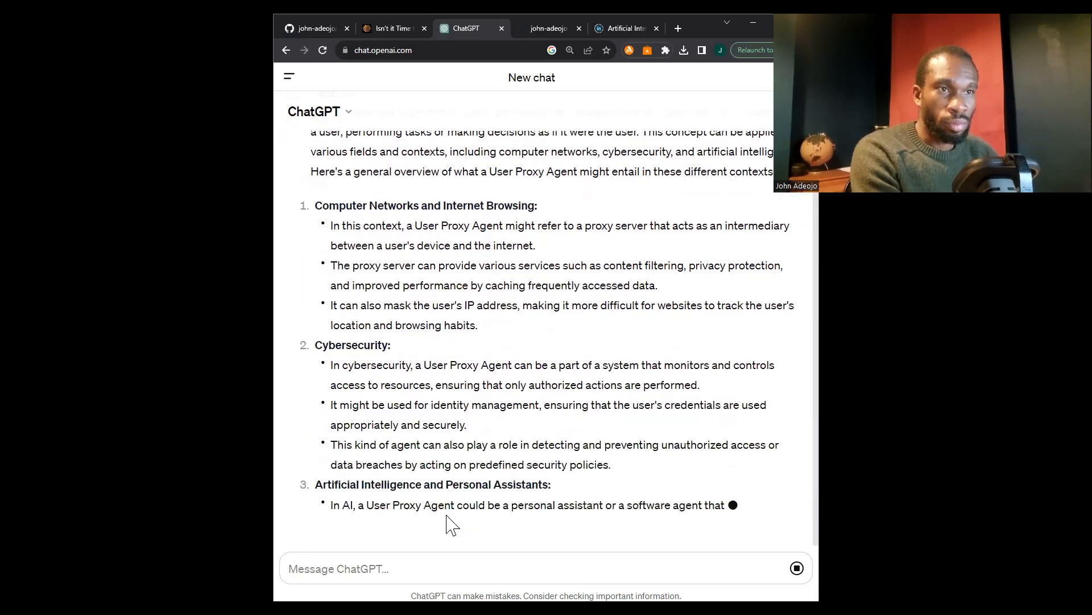
# Examine standard ChatGPT's explanation of the User Proxy Agent and the available model options
pyautogui.scroll(3, 579, 452)
pyautogui.scroll(-5, 579, 455)
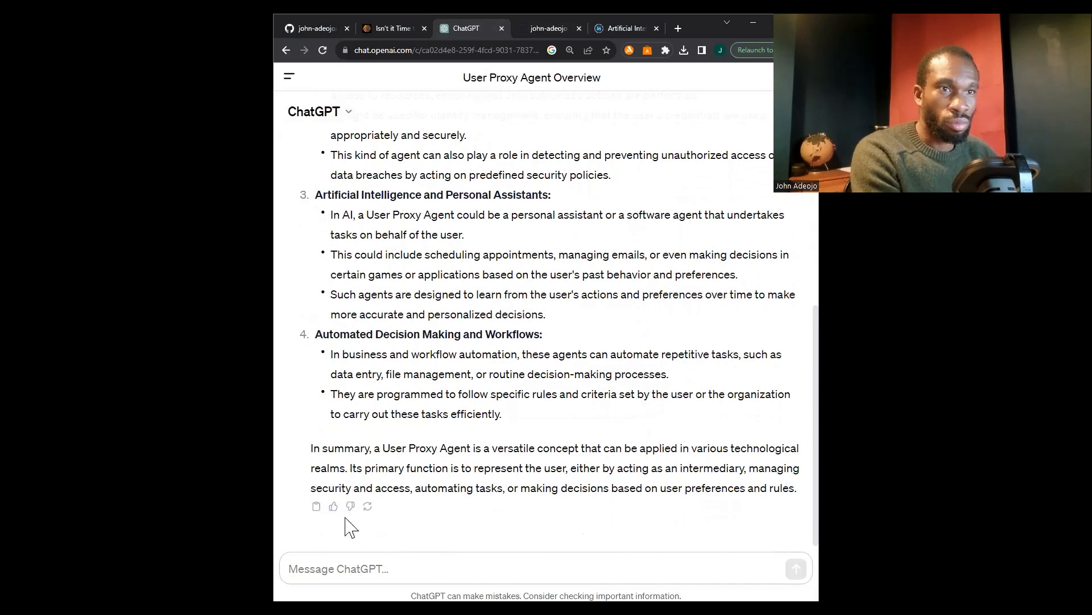
pyautogui.scroll(3, 599, 373)
pyautogui.scroll(5, 599, 372)
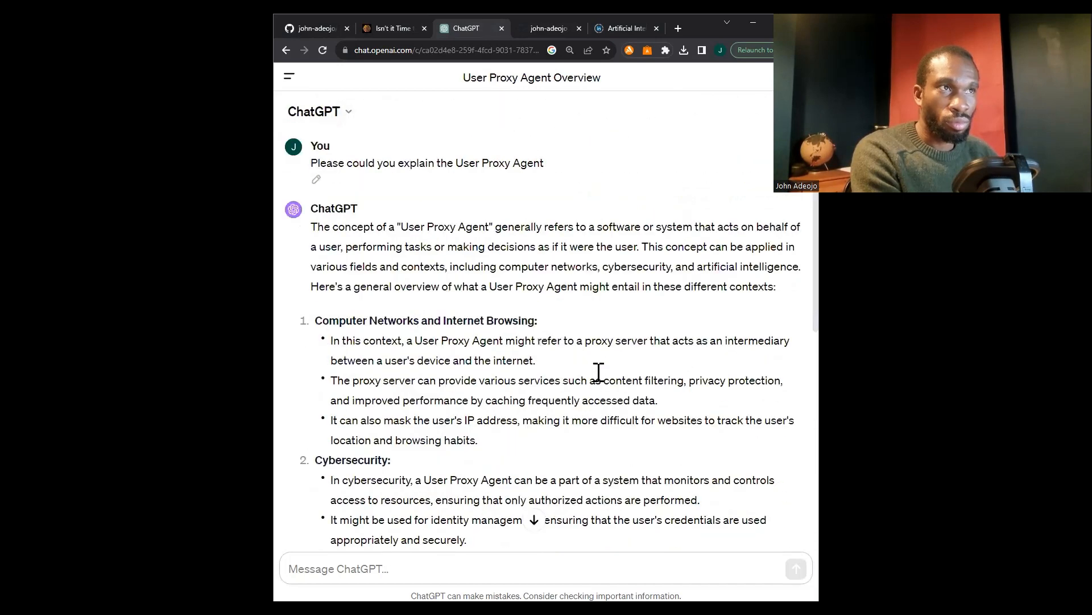
pyautogui.click(349, 113)
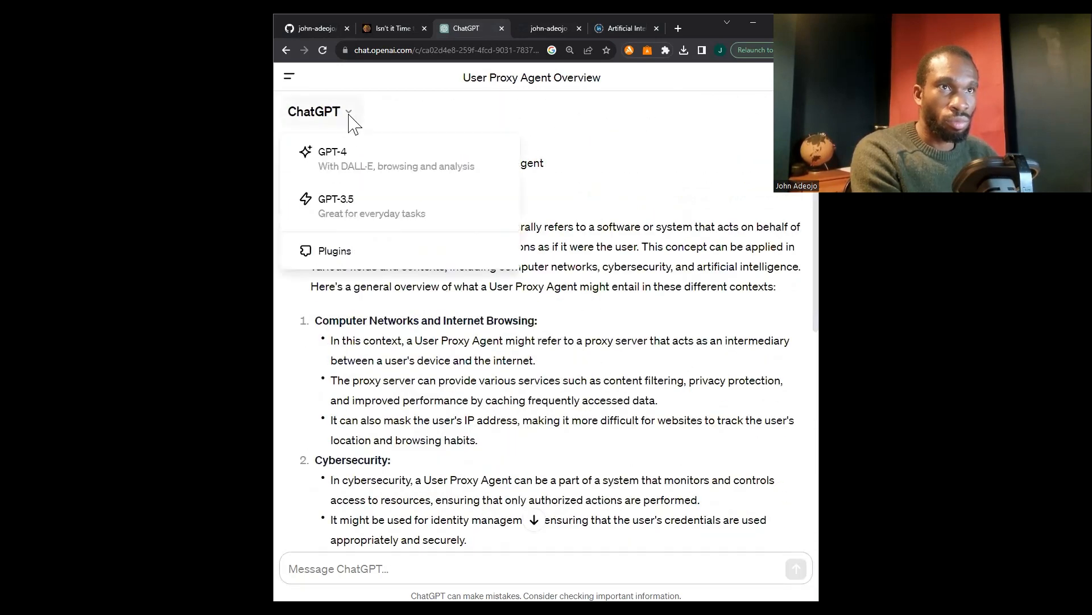
pyautogui.click(678, 158)
# Start a chat with the AutoGen Multi-Agent Tutor and send it the request "Explain the User Proxy Agent"
pyautogui.click(288, 79)
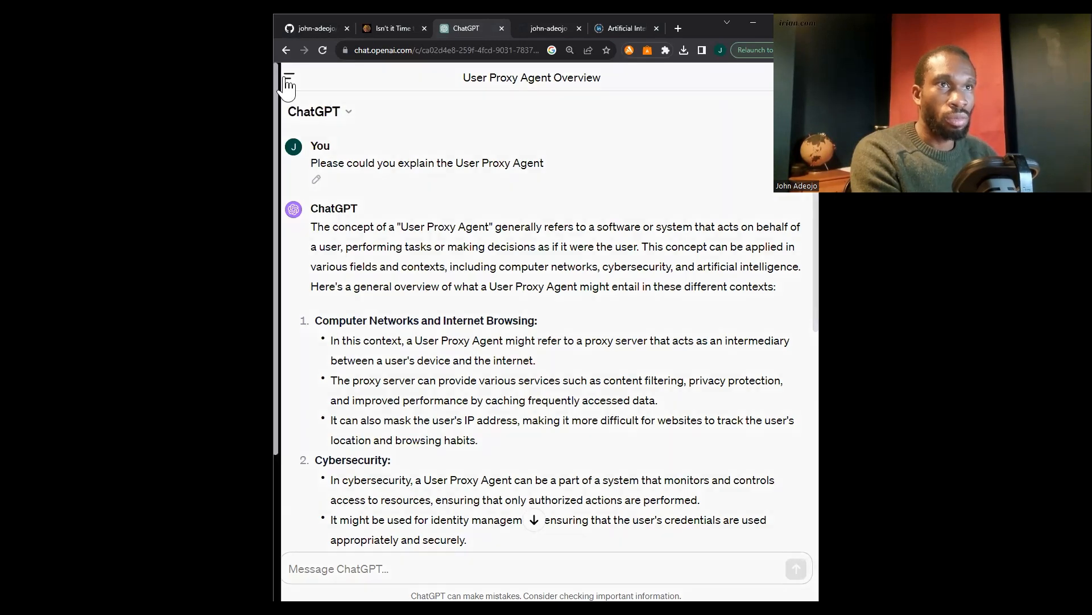
pyautogui.click(353, 120)
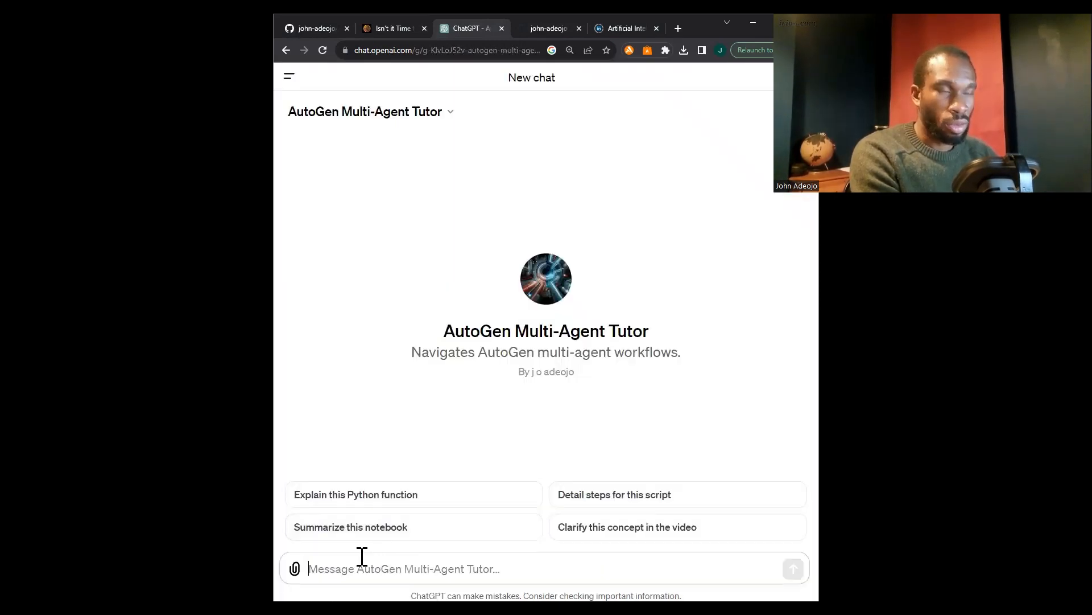
pyautogui.write('Explain the User Pr')
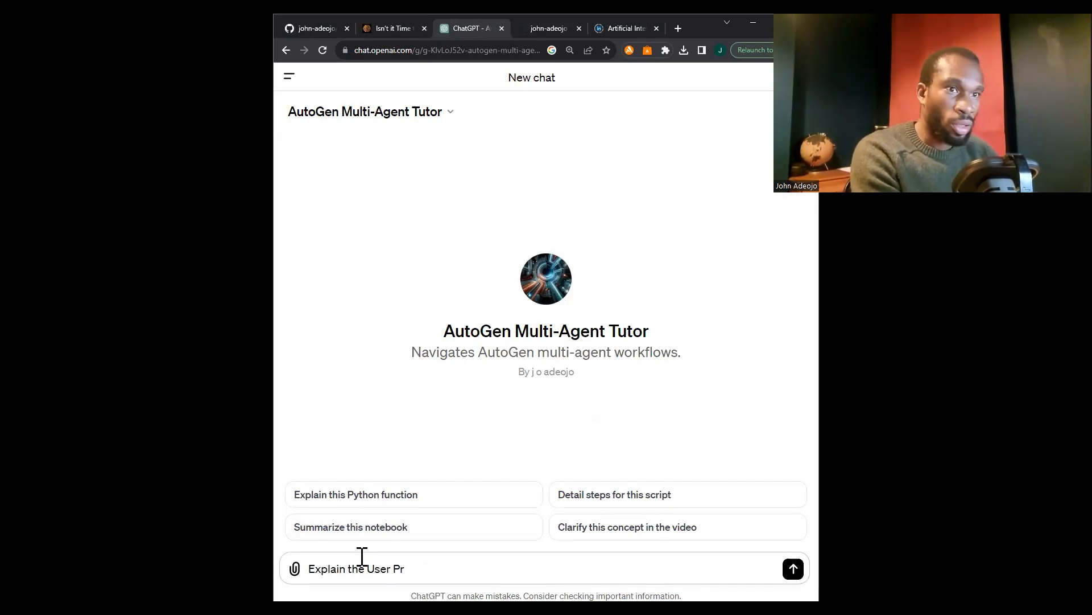
pyautogui.write('oxy Agent')
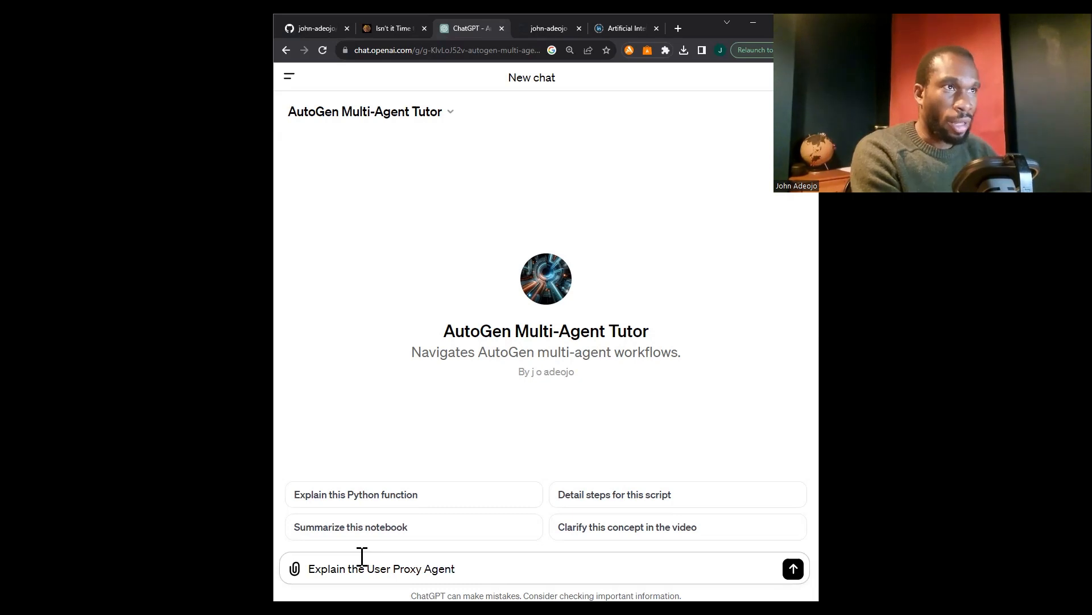
pyautogui.click(793, 568)
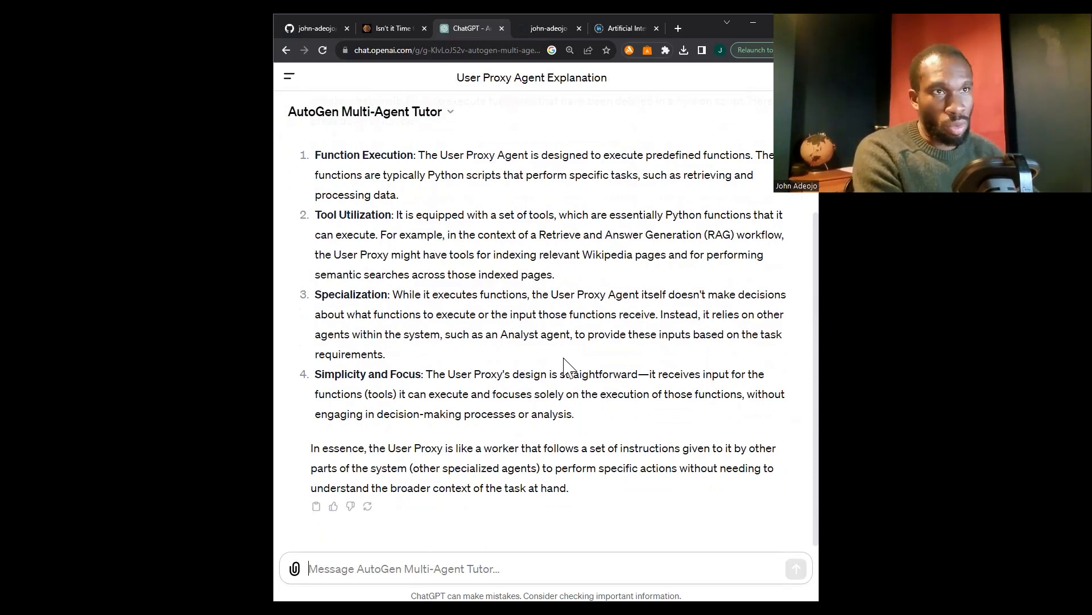
# Review the tutor's explanation and ask "Could you walk me through the Open Domain Question Answering use case in the article?"
pyautogui.scroll(1, 565, 358)
pyautogui.scroll(2, 565, 358)
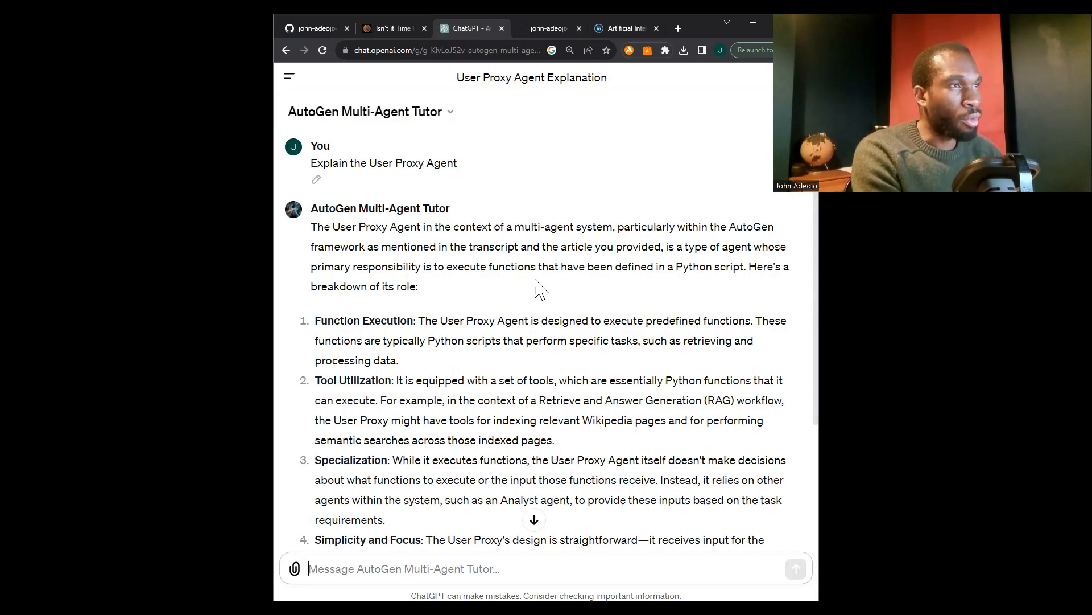
pyautogui.scroll(-3, 574, 421)
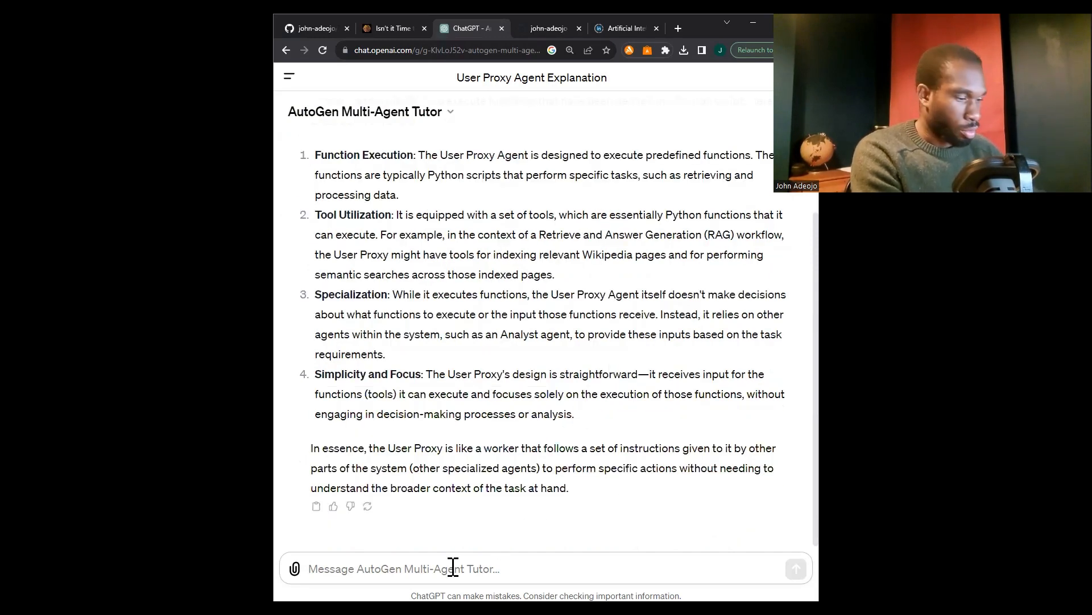
pyautogui.write('Could you walk me through the Open Domain Question Answering use case in the')
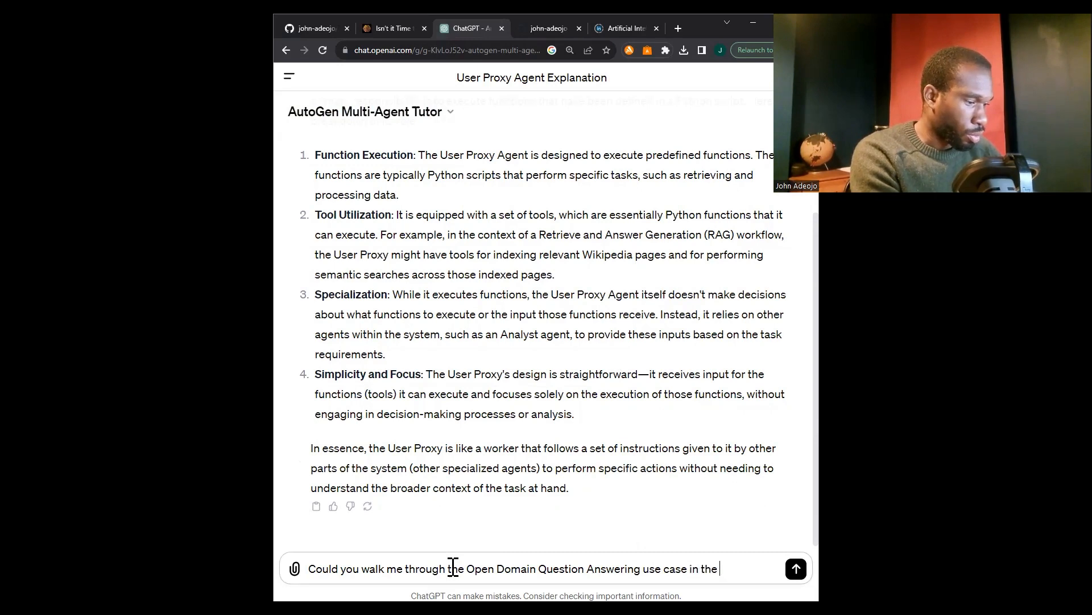
pyautogui.write('?')
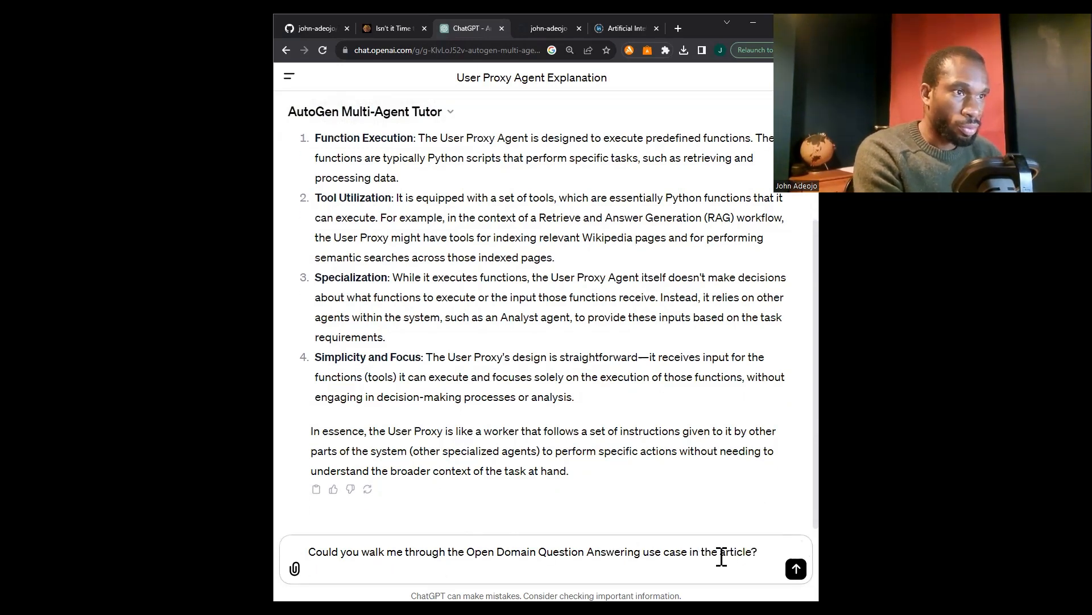
pyautogui.click(796, 569)
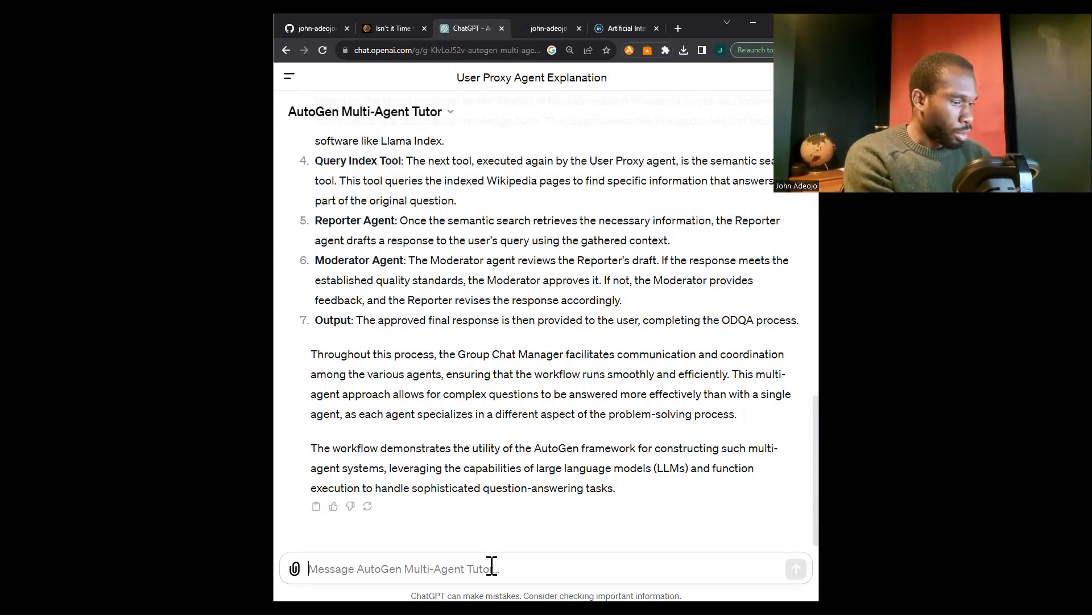
# Ask the AutoGen Multi-Agent Tutor "Could you talk me through an agent trace?"
pyautogui.write('Could you tal')
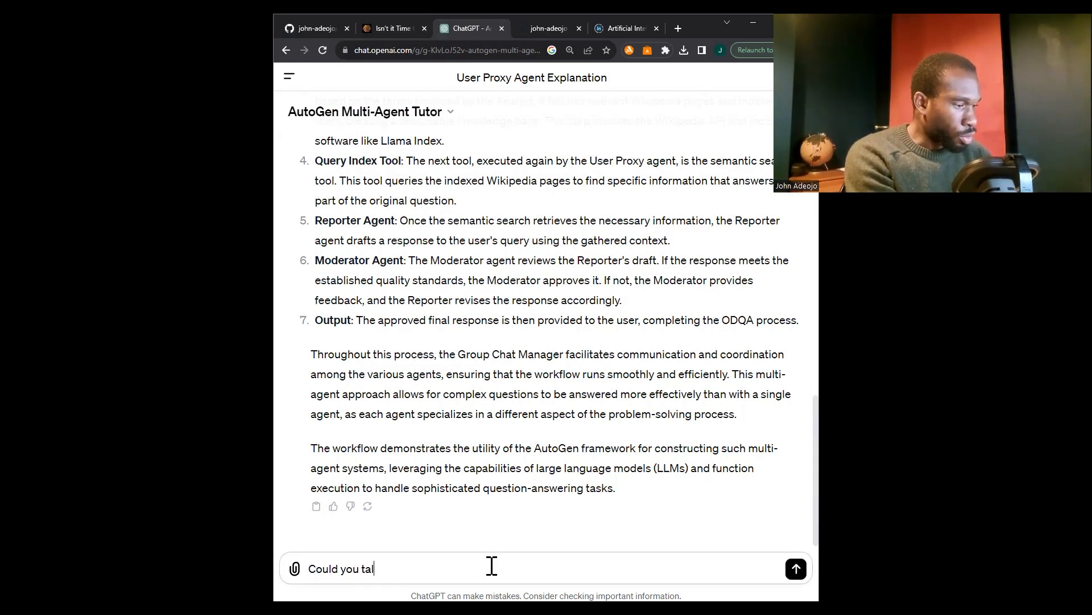
pyautogui.write('k me through an')
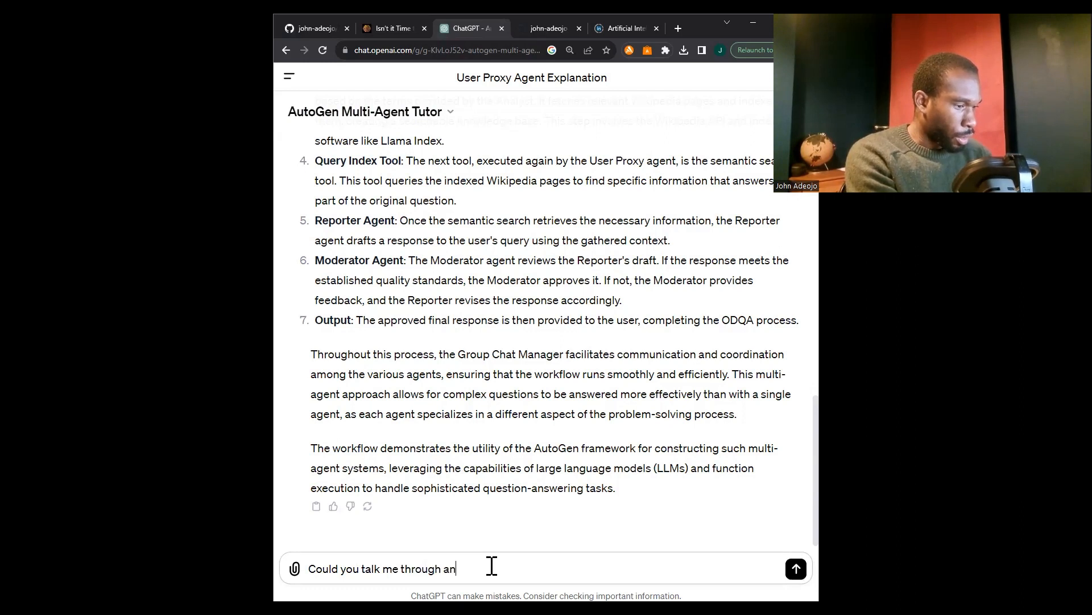
pyautogui.write(' agent tracr?')
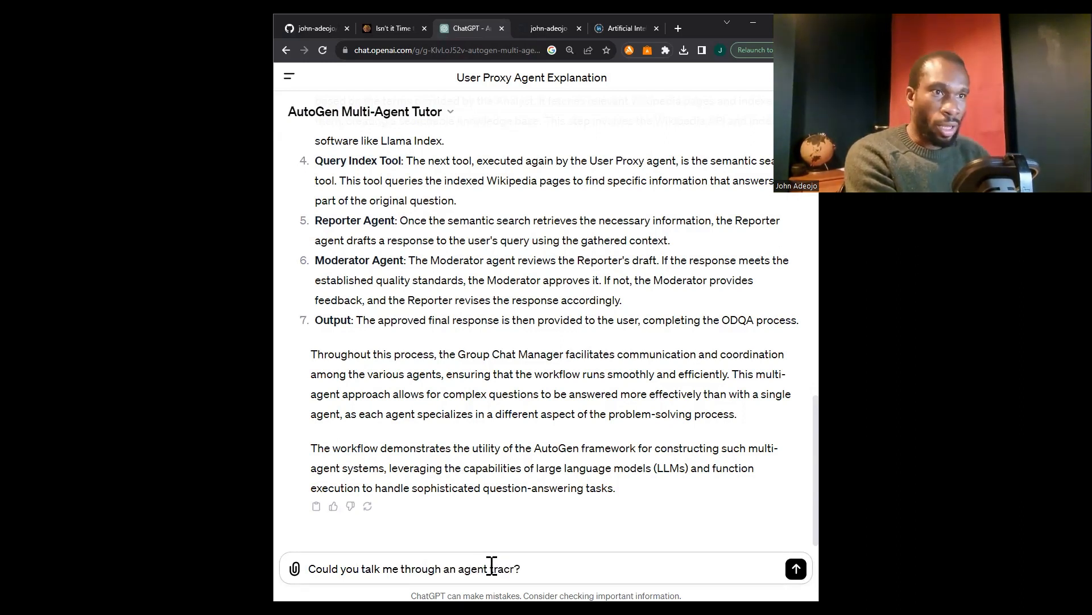
pyautogui.press('BackSpace')
pyautogui.press('BackSpace')
pyautogui.write('e?')
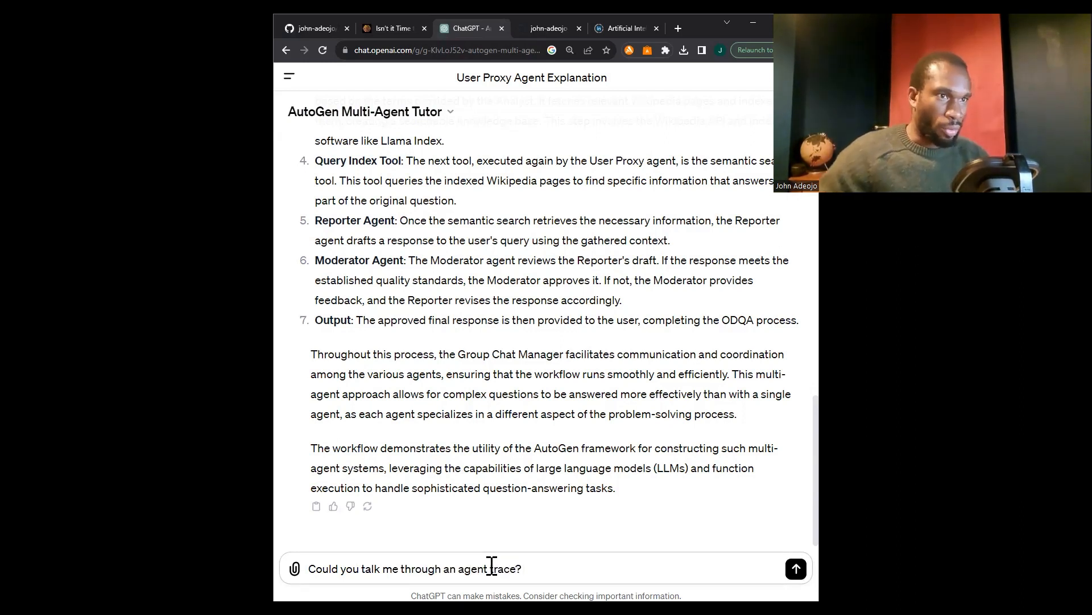
pyautogui.hotkey('shift', 'Return')
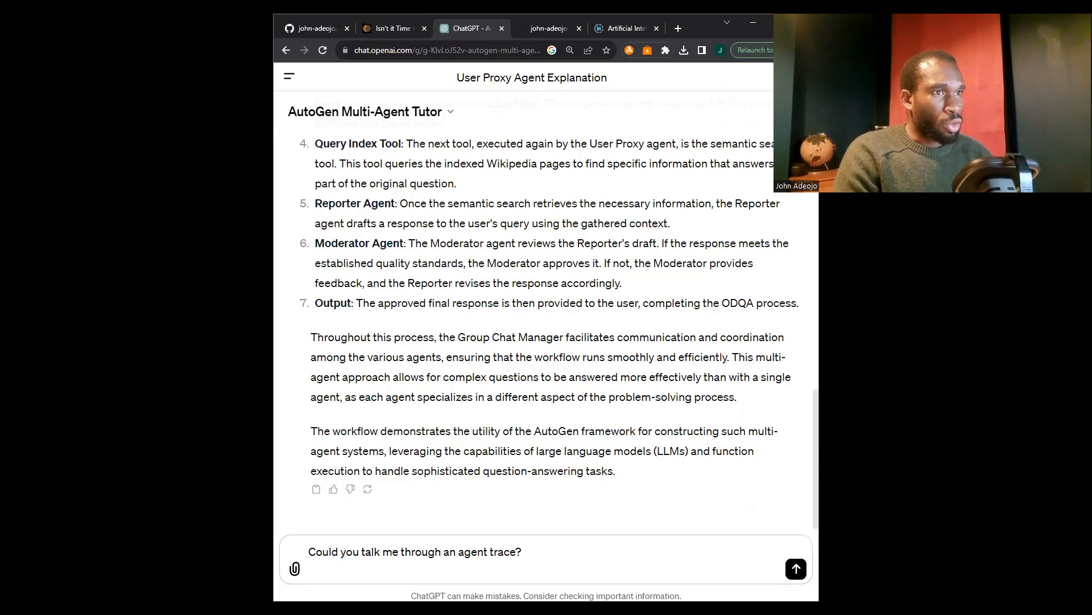
pyautogui.press('Return')
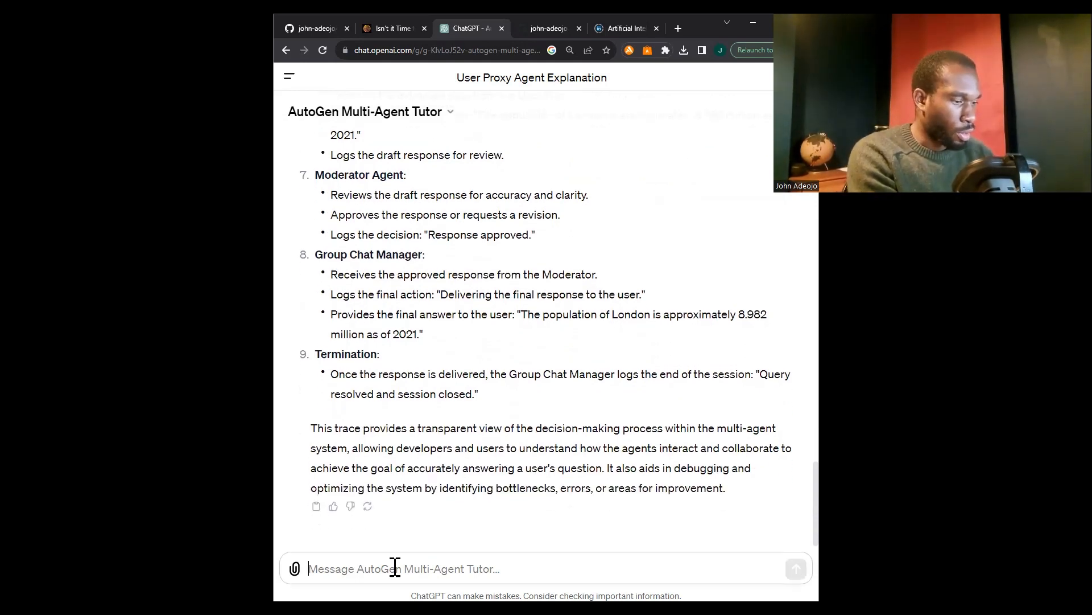
# Send the tutor the follow-up question "Could you provide the actual agent trace?"
pyautogui.write('C')
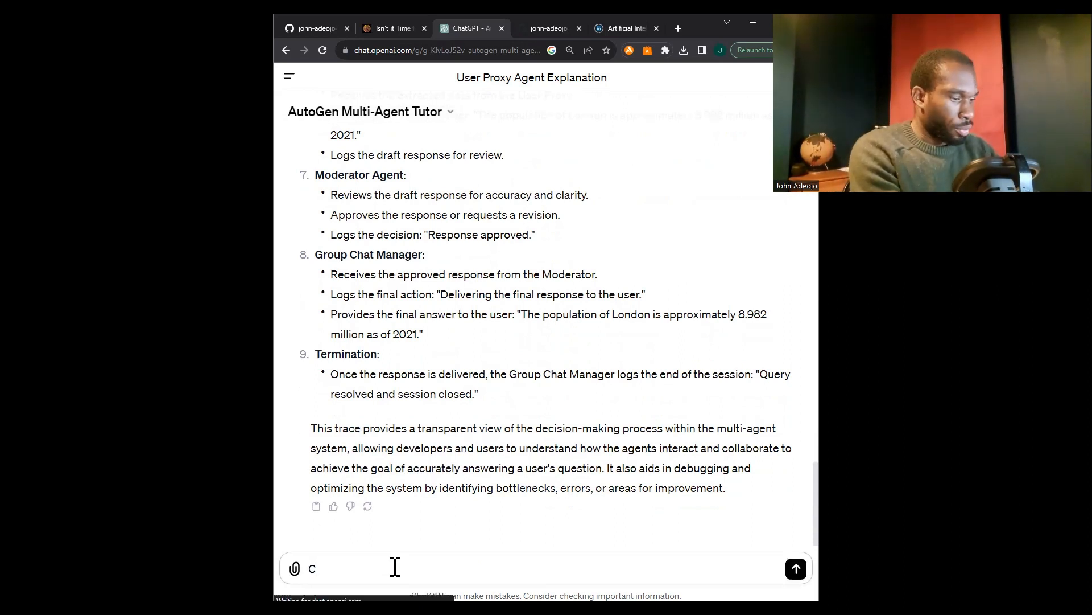
pyautogui.write('ould you pro')
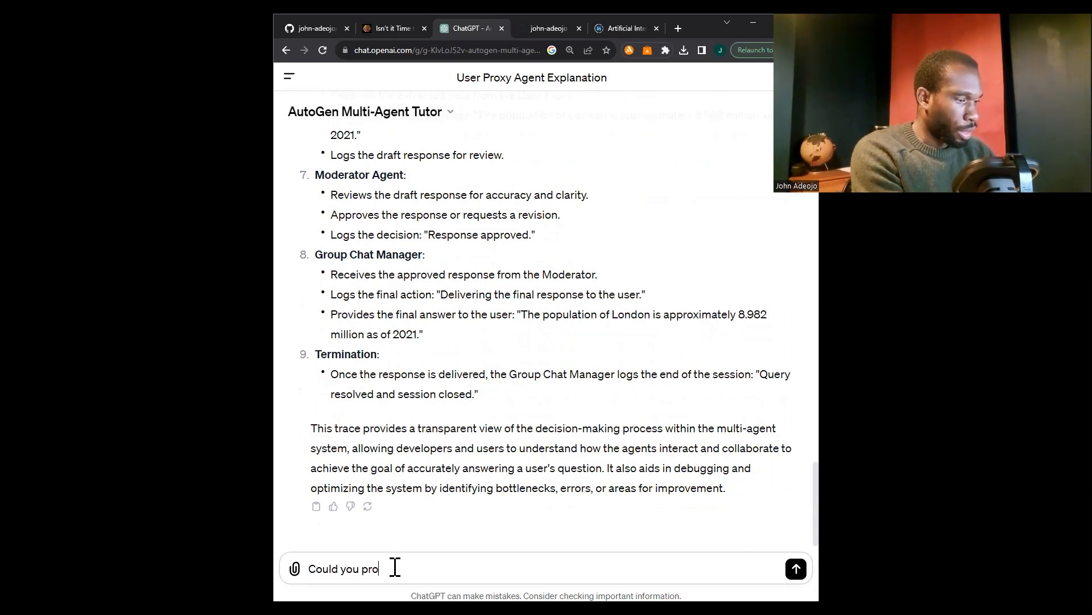
pyautogui.write('vide the a')
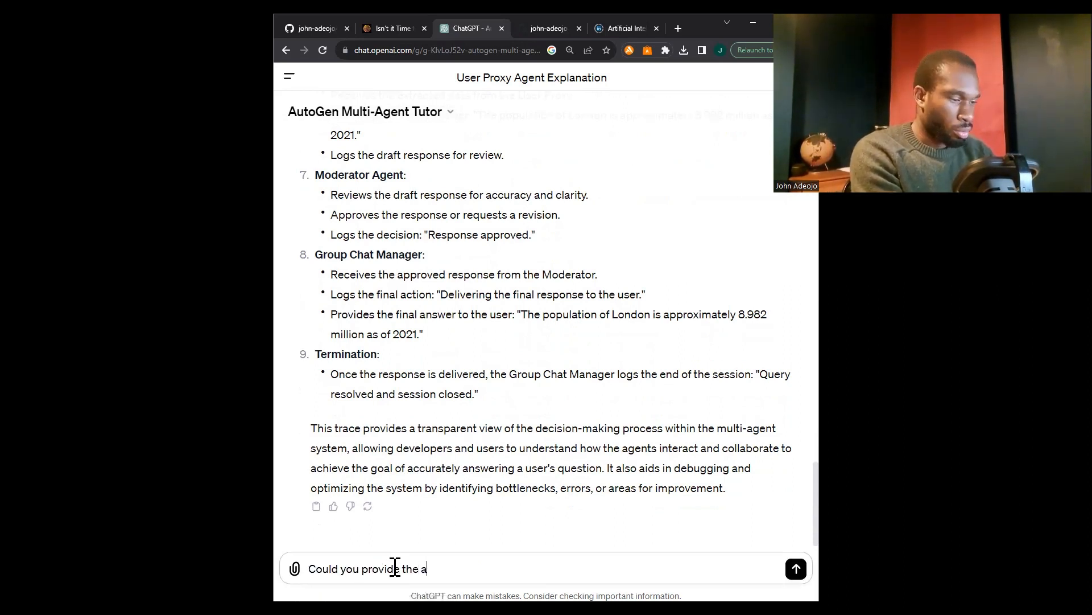
pyautogui.write('ctual agent t')
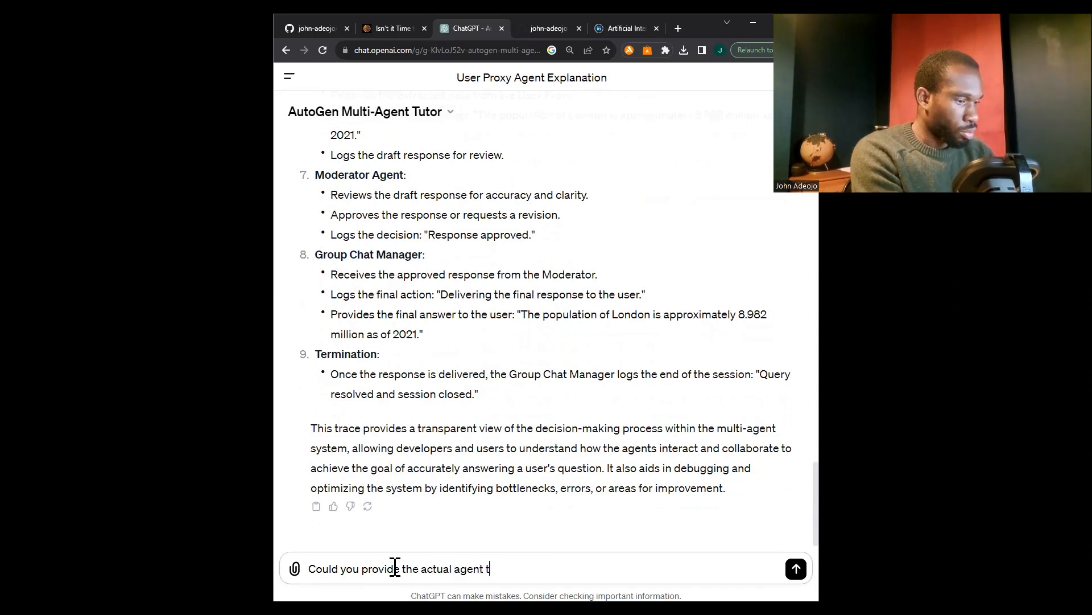
pyautogui.write('race?')
pyautogui.hotkey('shift', 'Return')
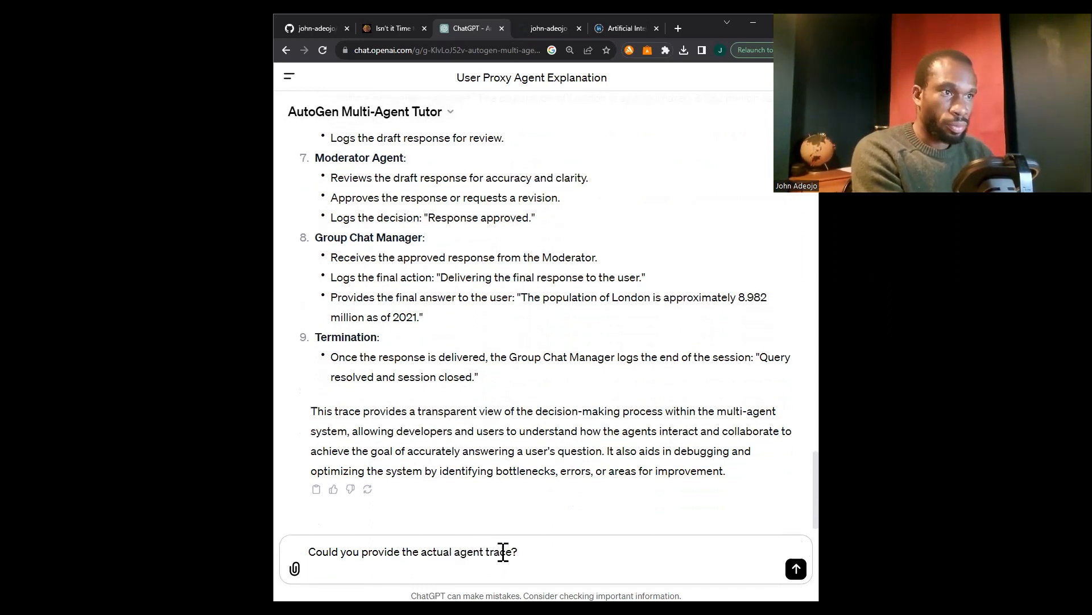
pyautogui.click(796, 569)
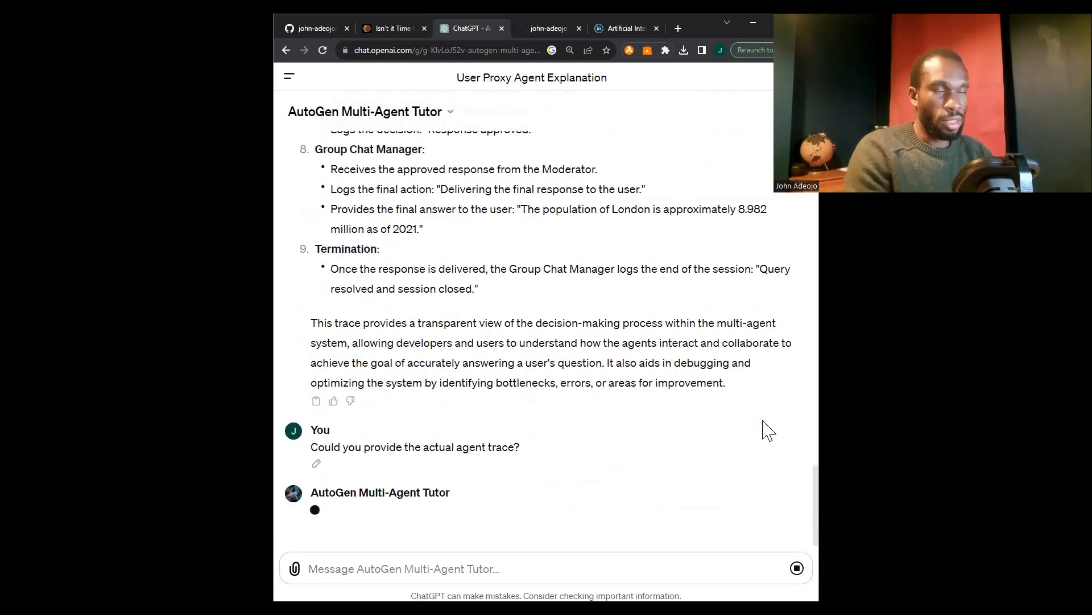